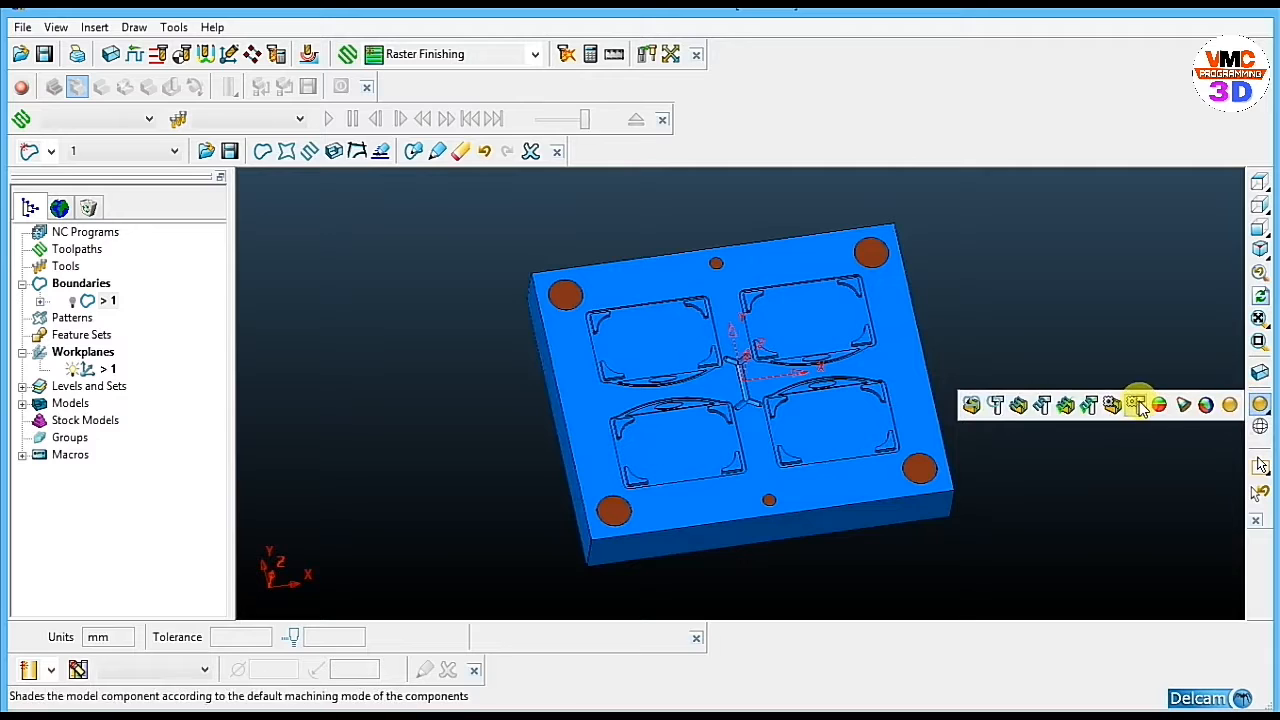
Shade the model by default machining mode and calculate a box-shaped block from the plate's selected top face.
click(1135, 404)
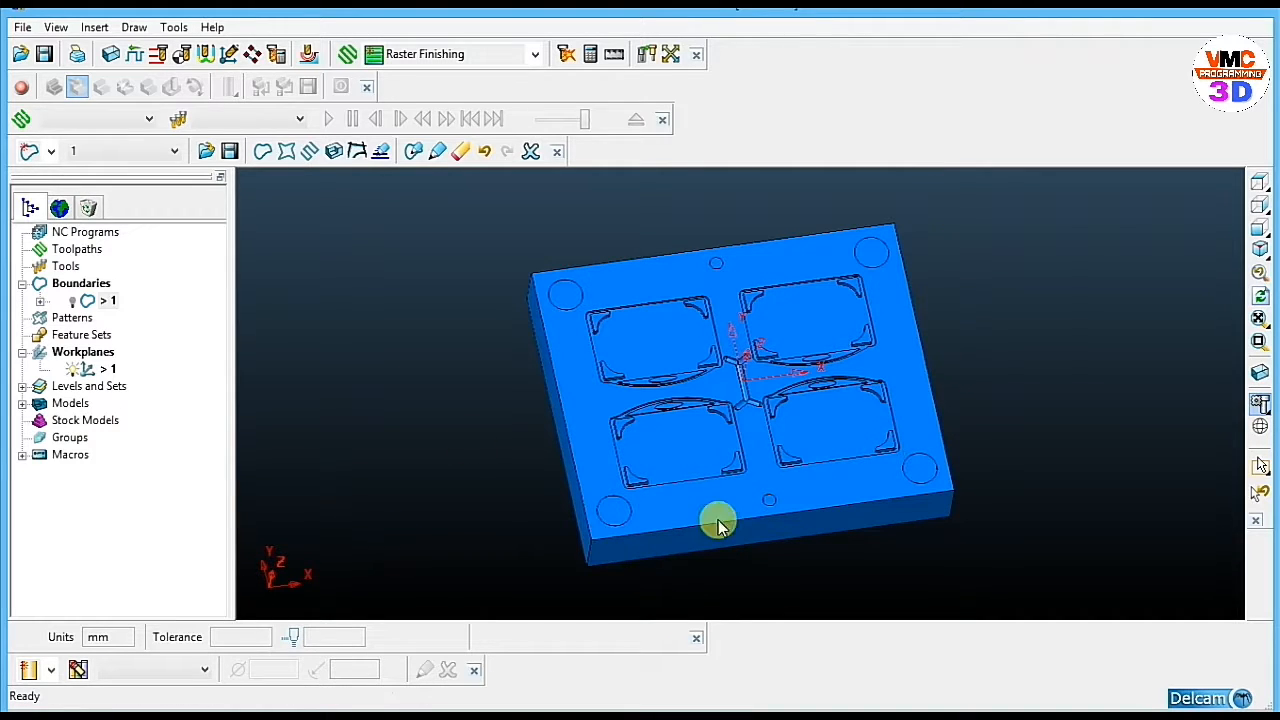
middle_drag(699, 535, 649, 540)
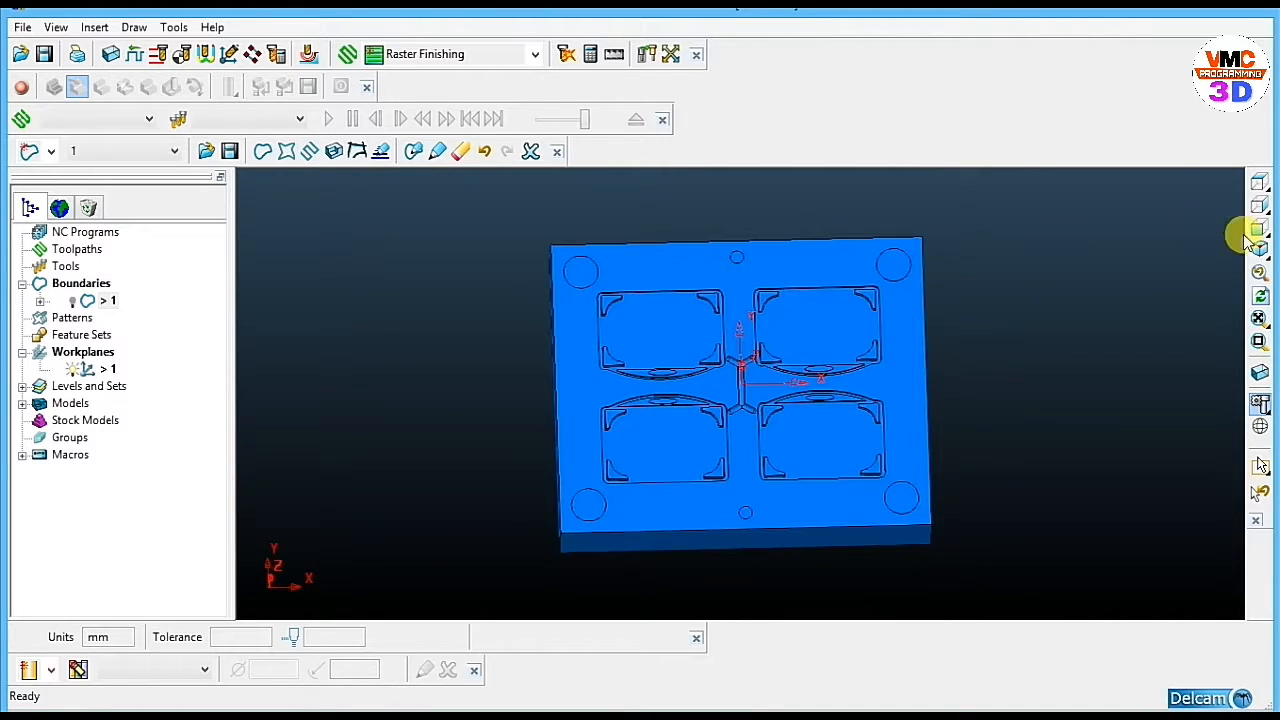
click(585, 354)
click(110, 54)
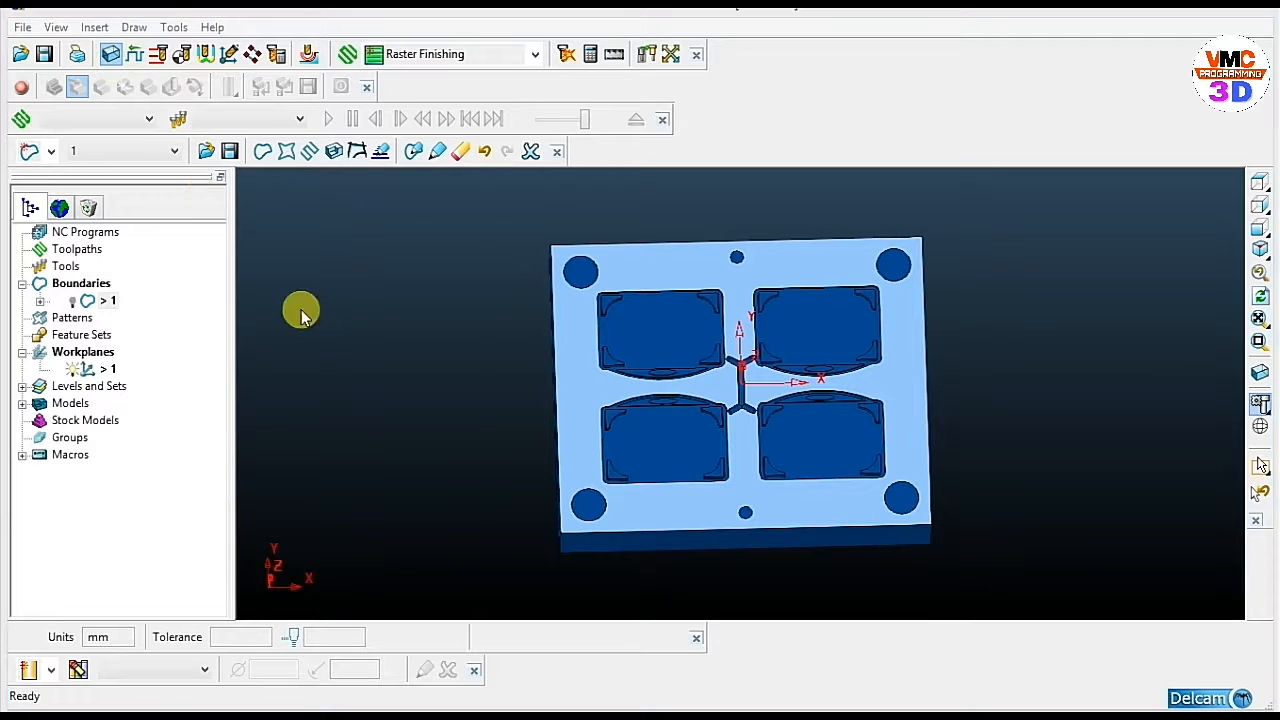
click(405, 491)
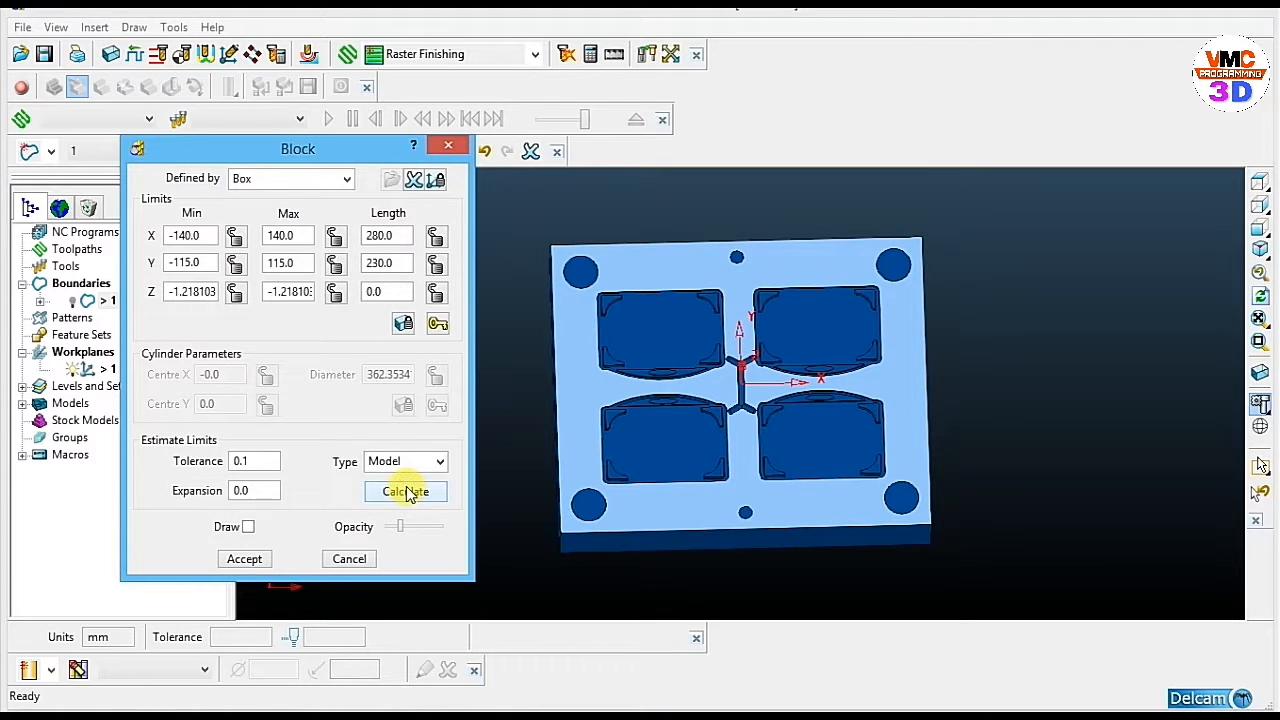
click(349, 559)
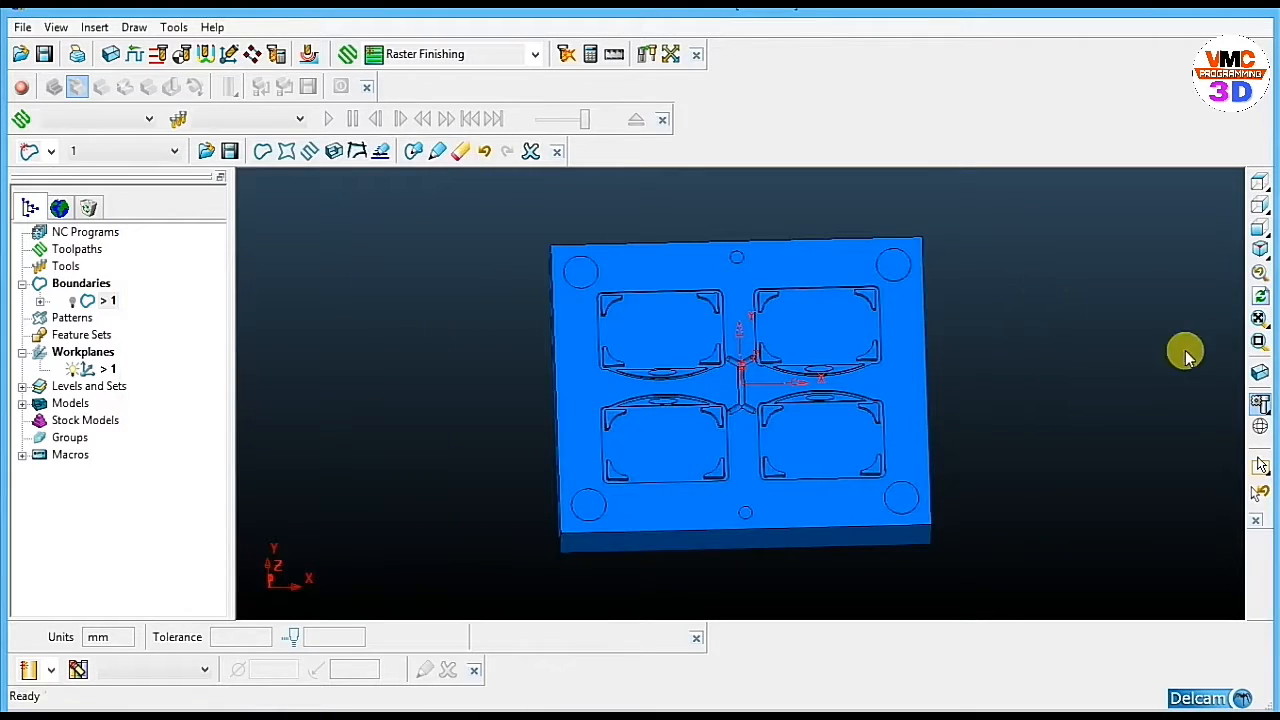
Create an Offset Area Clearance toolpath with thickness 0.2, stepover 15 and stepdown 0.25.
click(1256, 370)
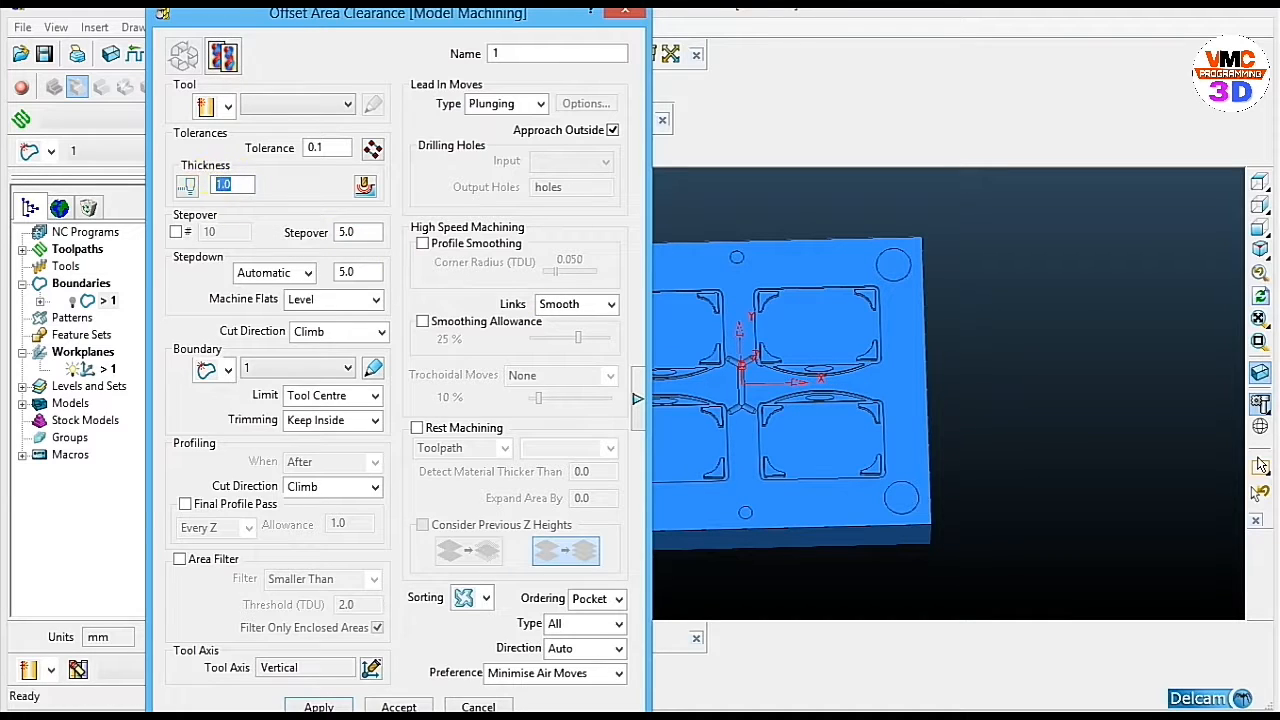
click(360, 230)
text(15)
click(358, 270)
text(0.)
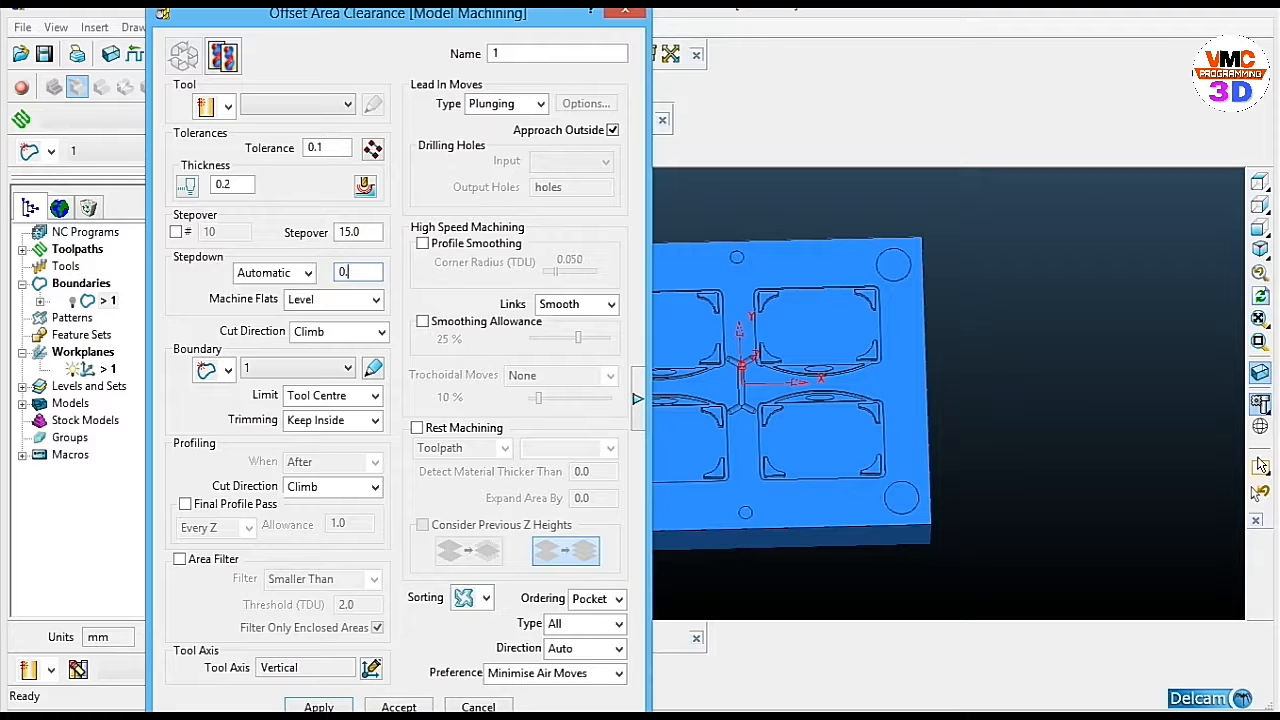
text(25)
Remove boundary 1 from the toolpath and enable the area filter with a threshold of 1 TDU.
click(318, 368)
click(302, 382)
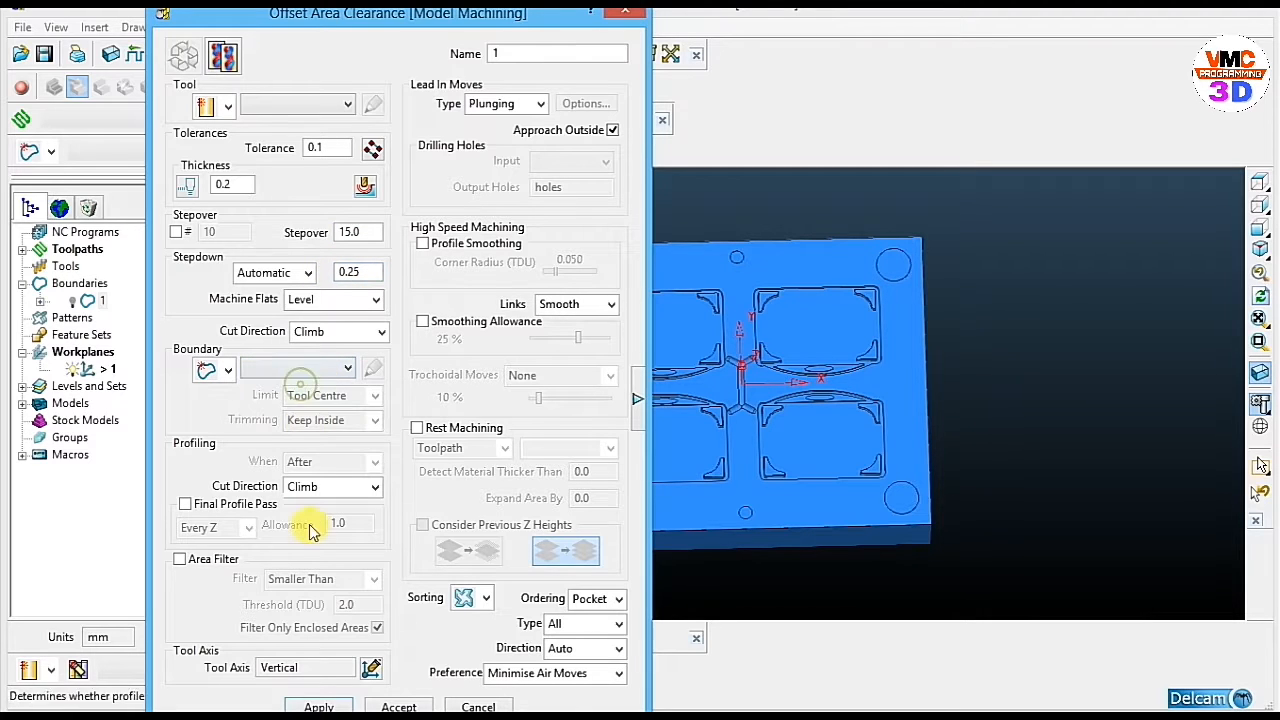
click(193, 562)
text(1)
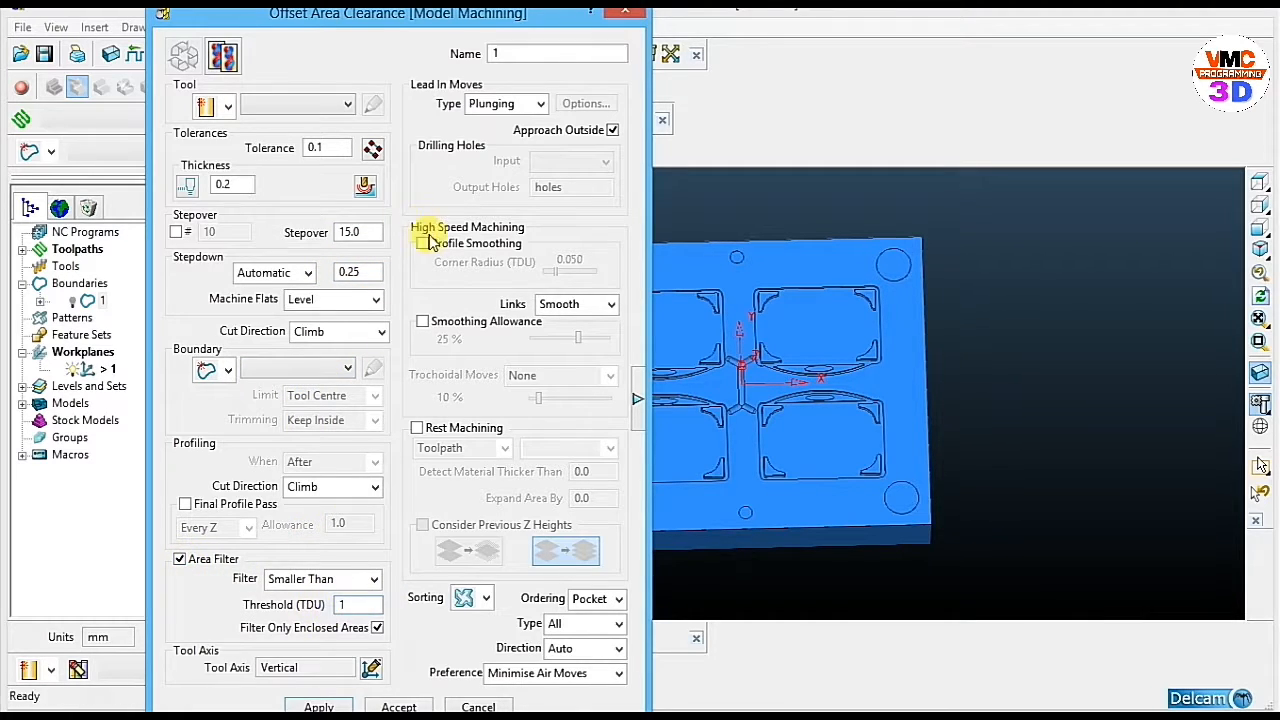
Enable profile smoothing, turn off approaching from outside and set the lead-in move type to Ramping.
click(422, 243)
click(640, 397)
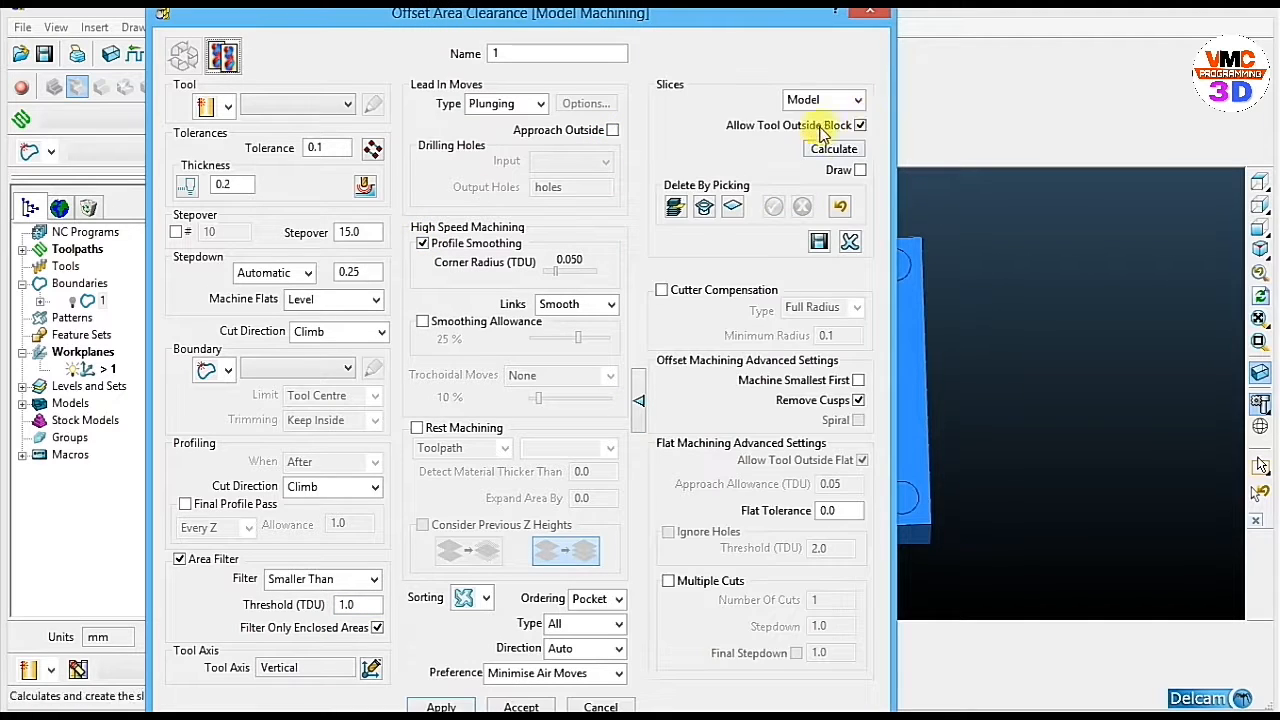
click(638, 399)
click(505, 103)
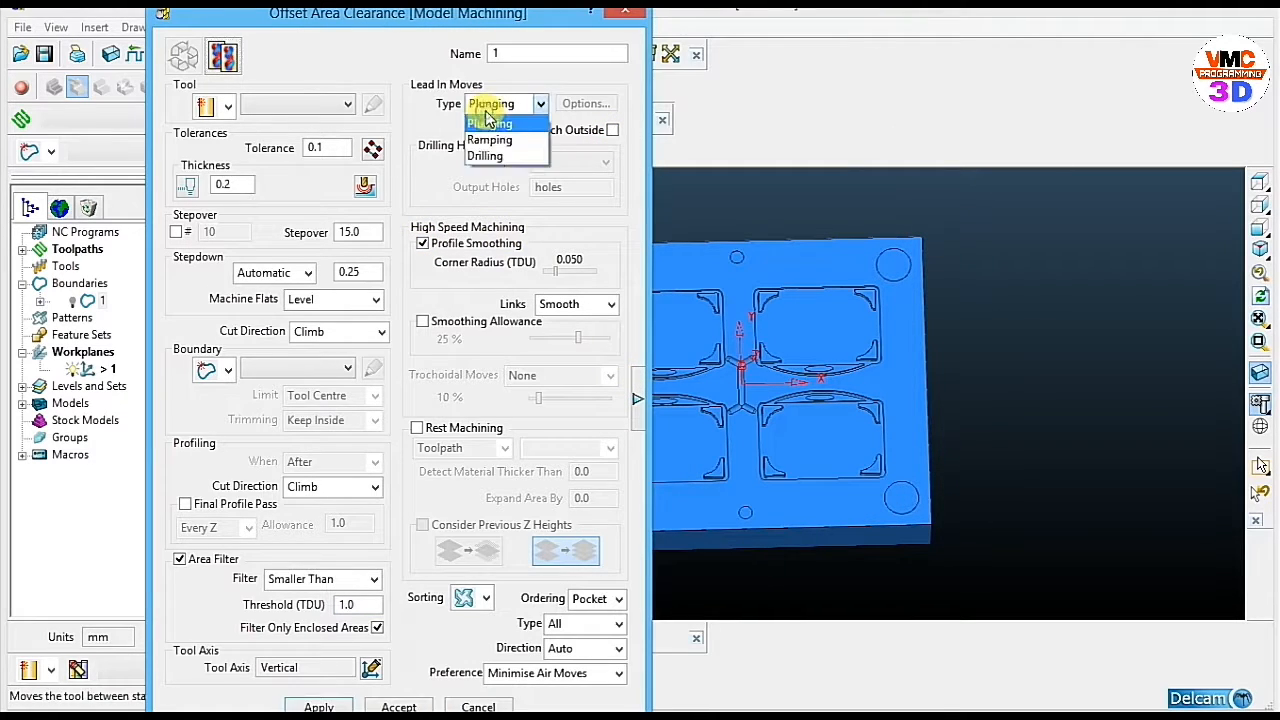
click(490, 129)
Create a tip radiused tool with diameter 25 mm, tip radius 0.8 mm and length 80 mm.
click(227, 106)
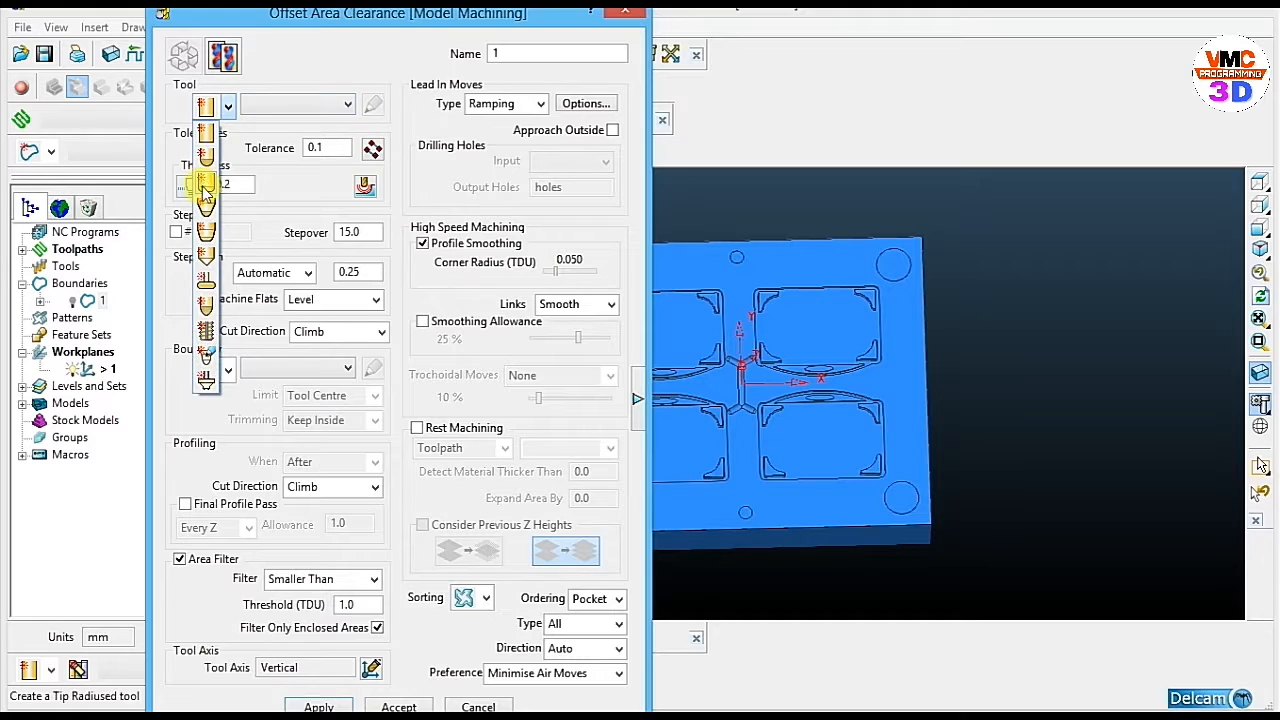
click(204, 187)
text(25)
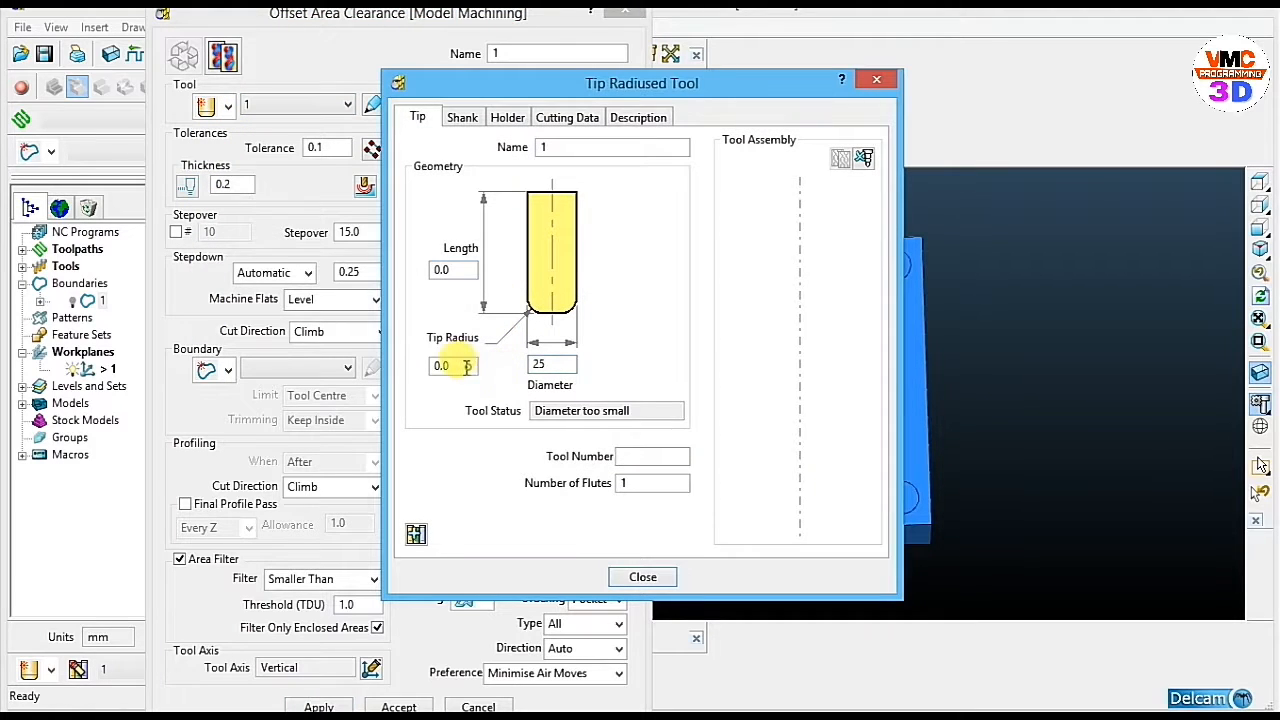
drag(466, 366, 414, 366)
text(0)
drag(462, 271, 410, 274)
text(81)
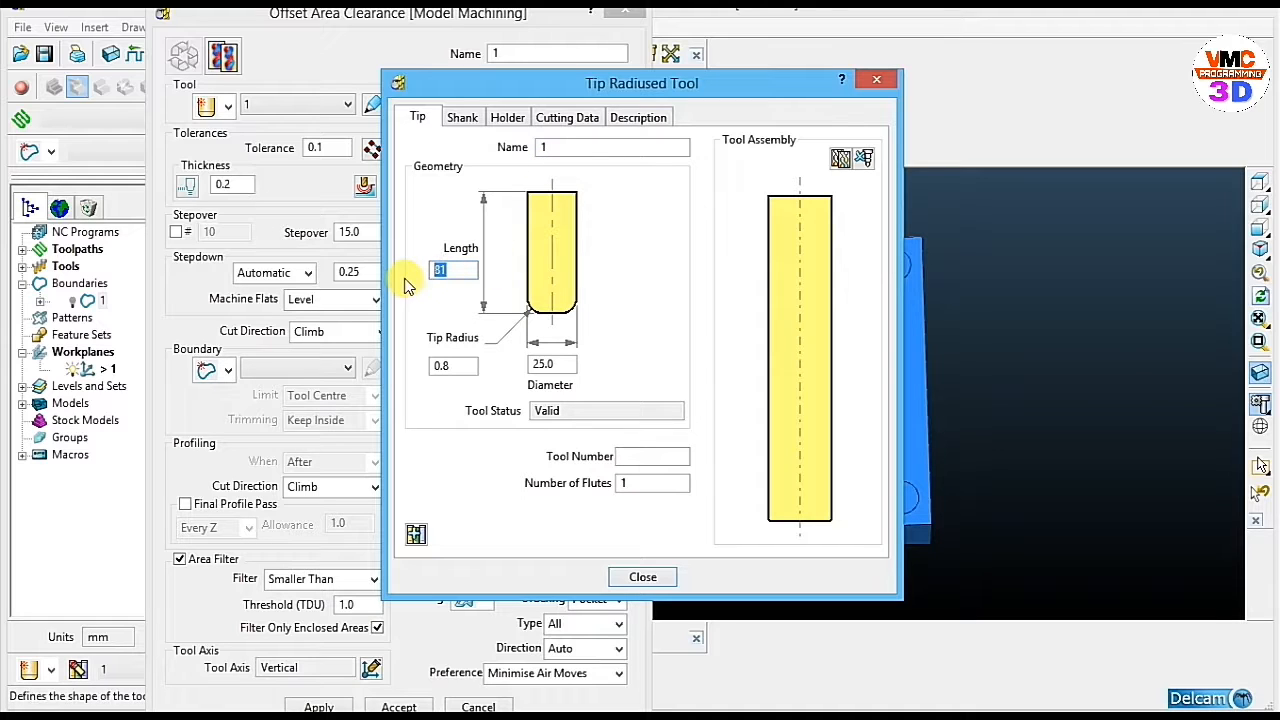
text(80)
Name the tool 01-25 EM and give the toolpath the same name.
click(559, 146)
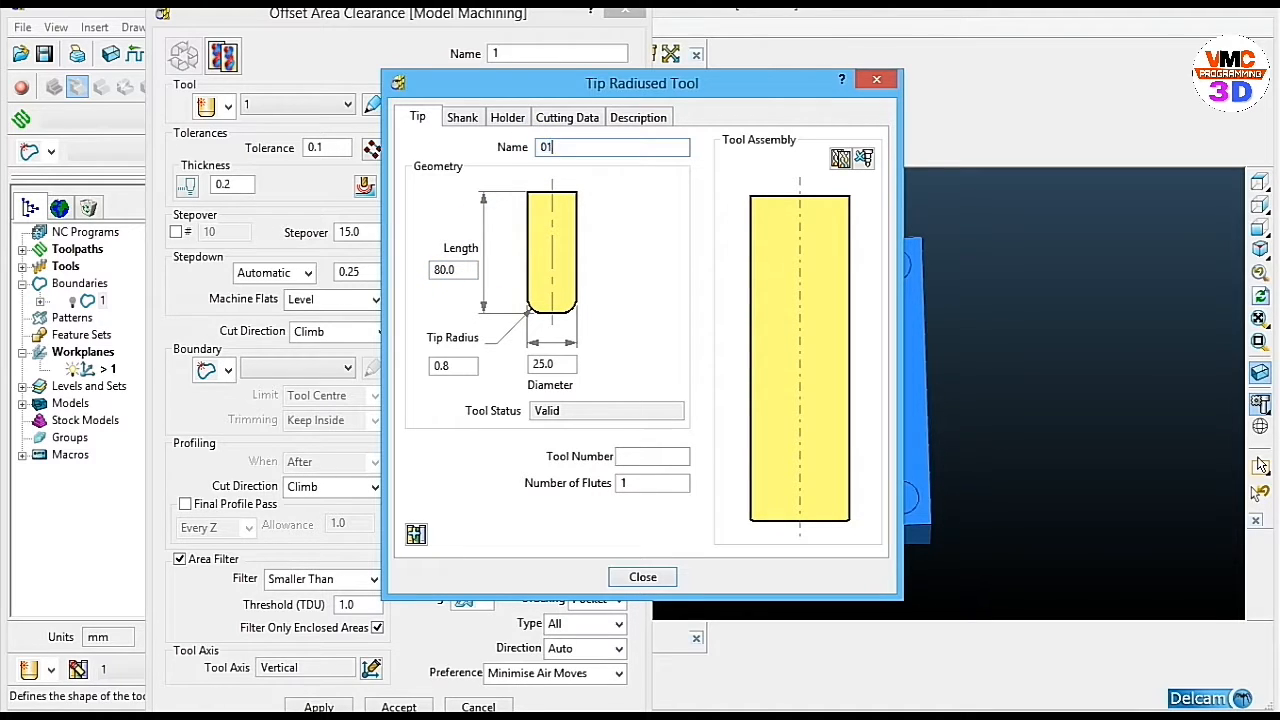
text(01-25 EM)
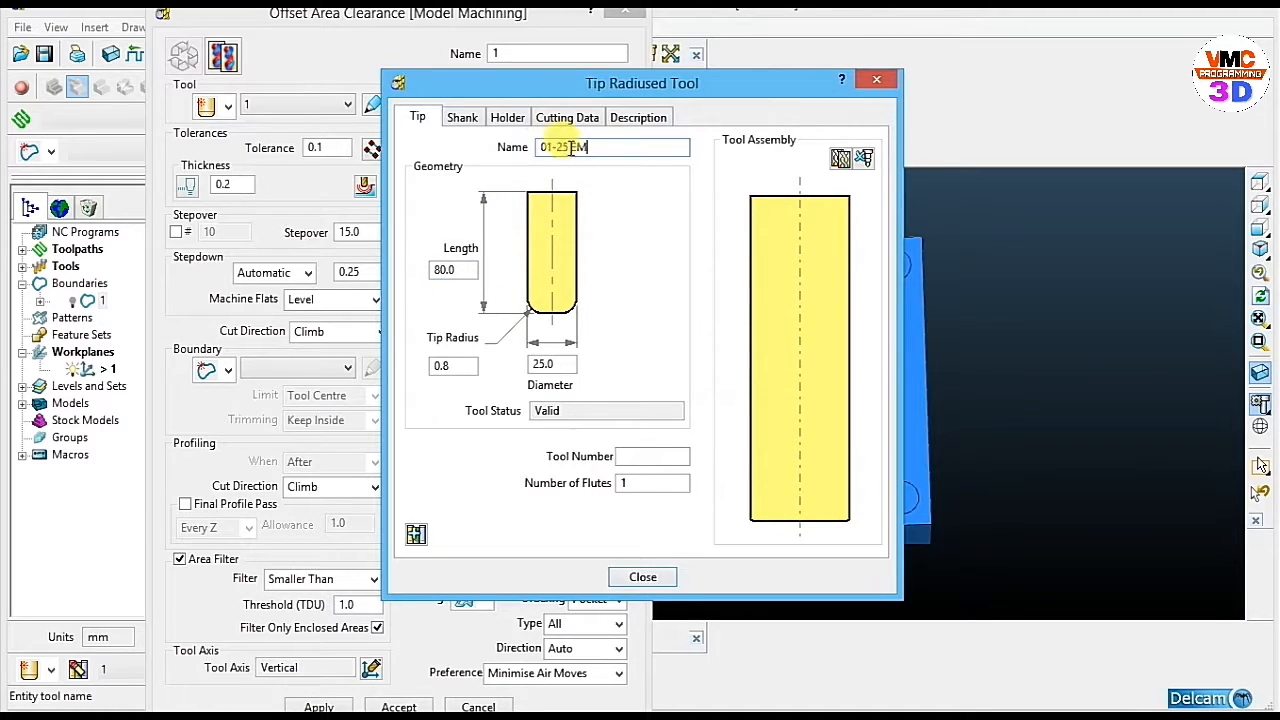
drag(589, 146, 530, 146)
key(ctrl+c)
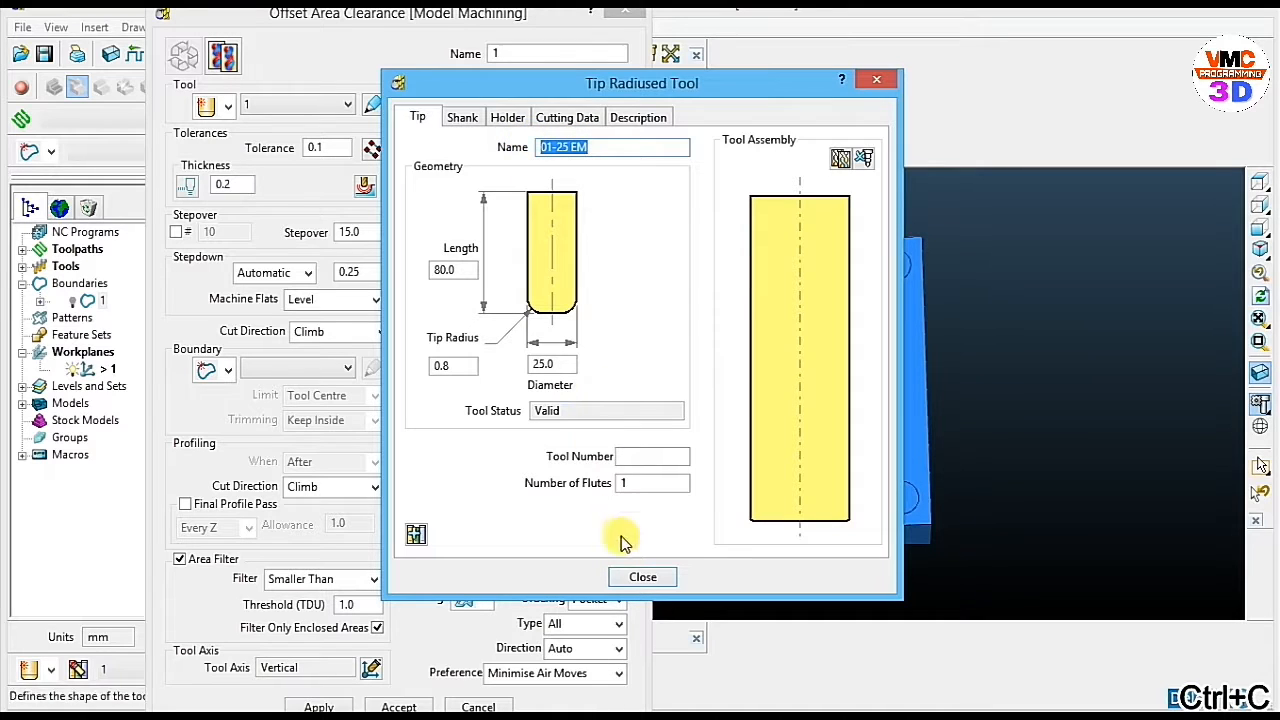
click(637, 574)
key(ctrl+v)
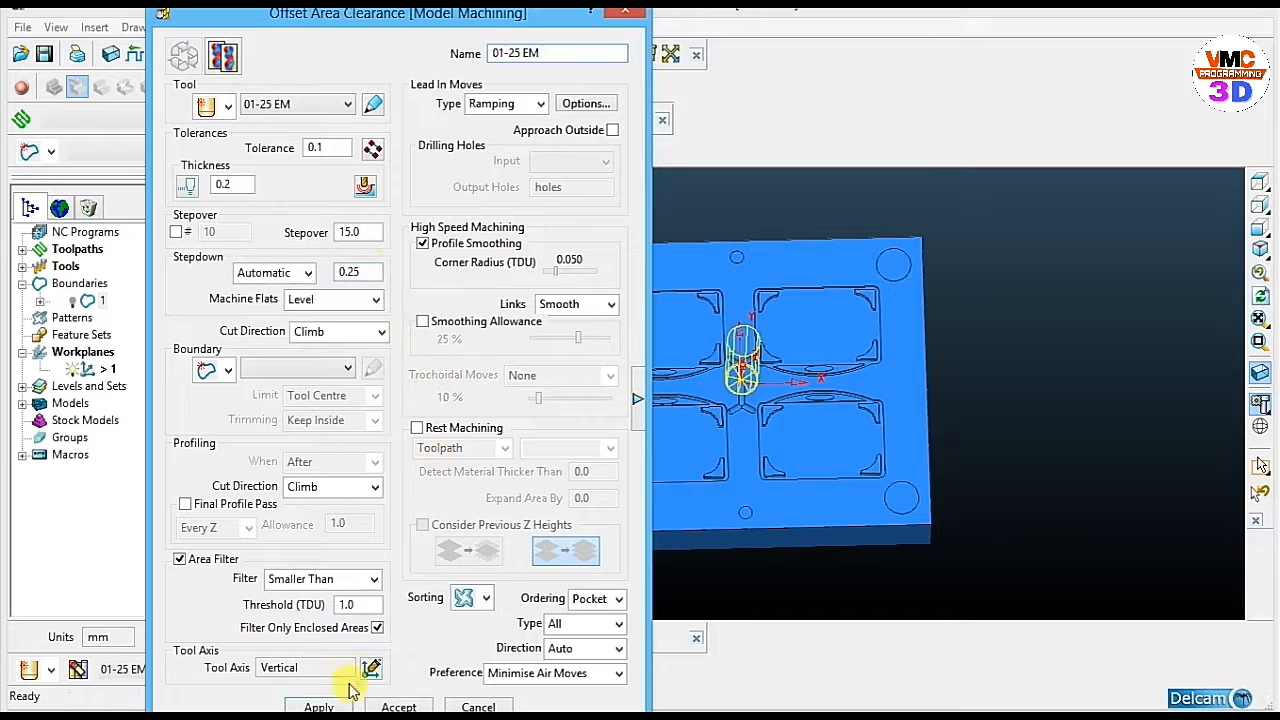
Calculate the 01-25 EM area clearance toolpath and close its settings.
click(473, 693)
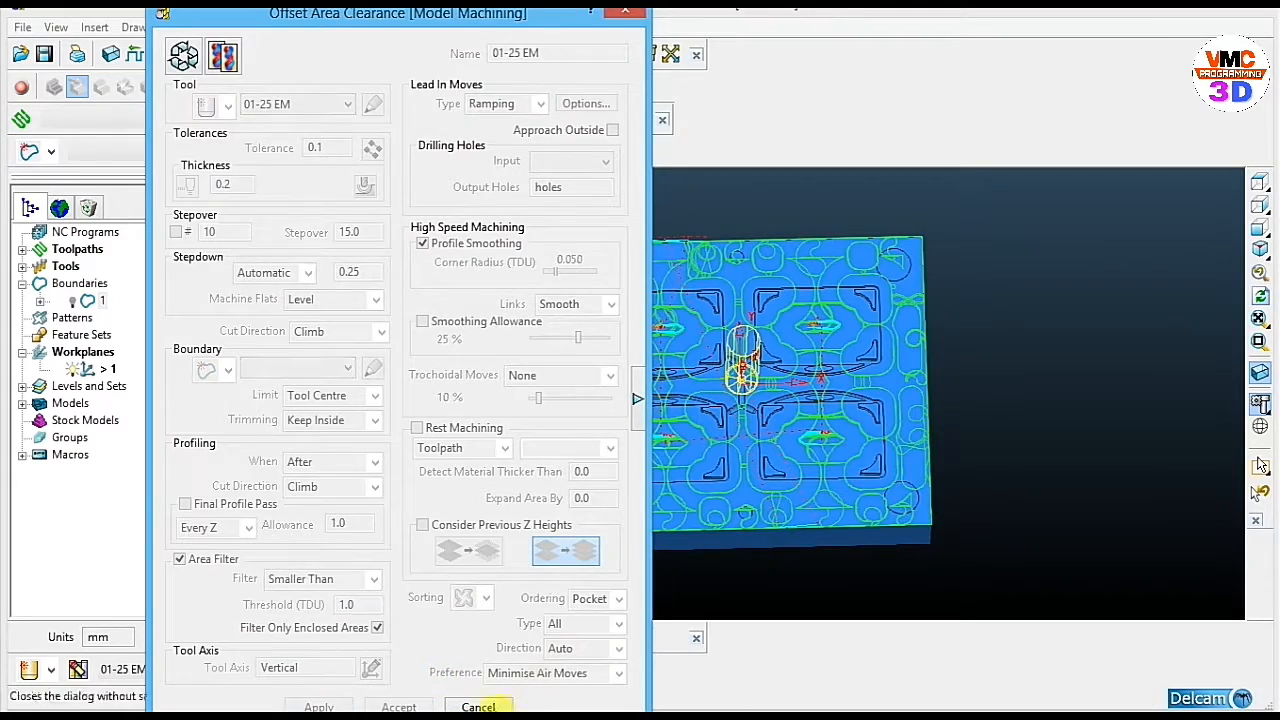
click(478, 706)
middle_drag(742, 519, 859, 428)
scroll(777, 426, up, 6)
scroll(824, 408, down, 2)
scroll(855, 425, down, 3)
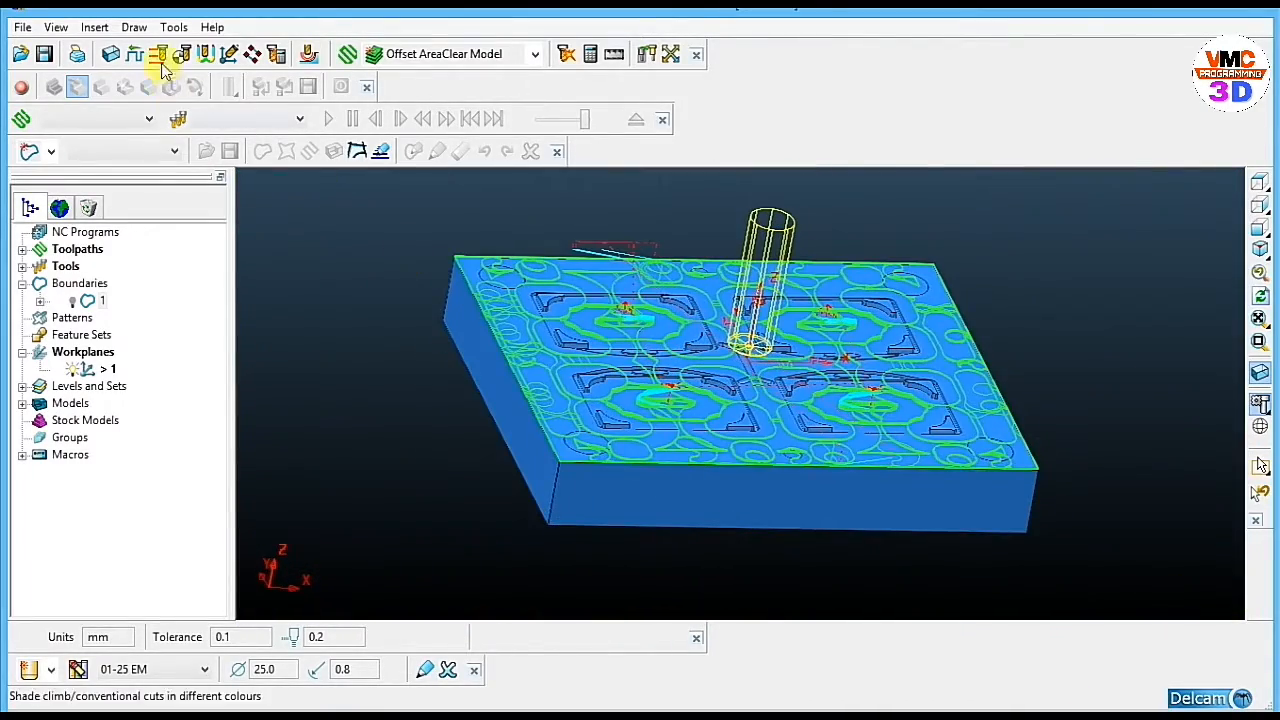
Set the toolpath's cutting feed rate to 2000 mm/min and plunging feed rate to 500 mm/min.
click(134, 54)
double_click(770, 289)
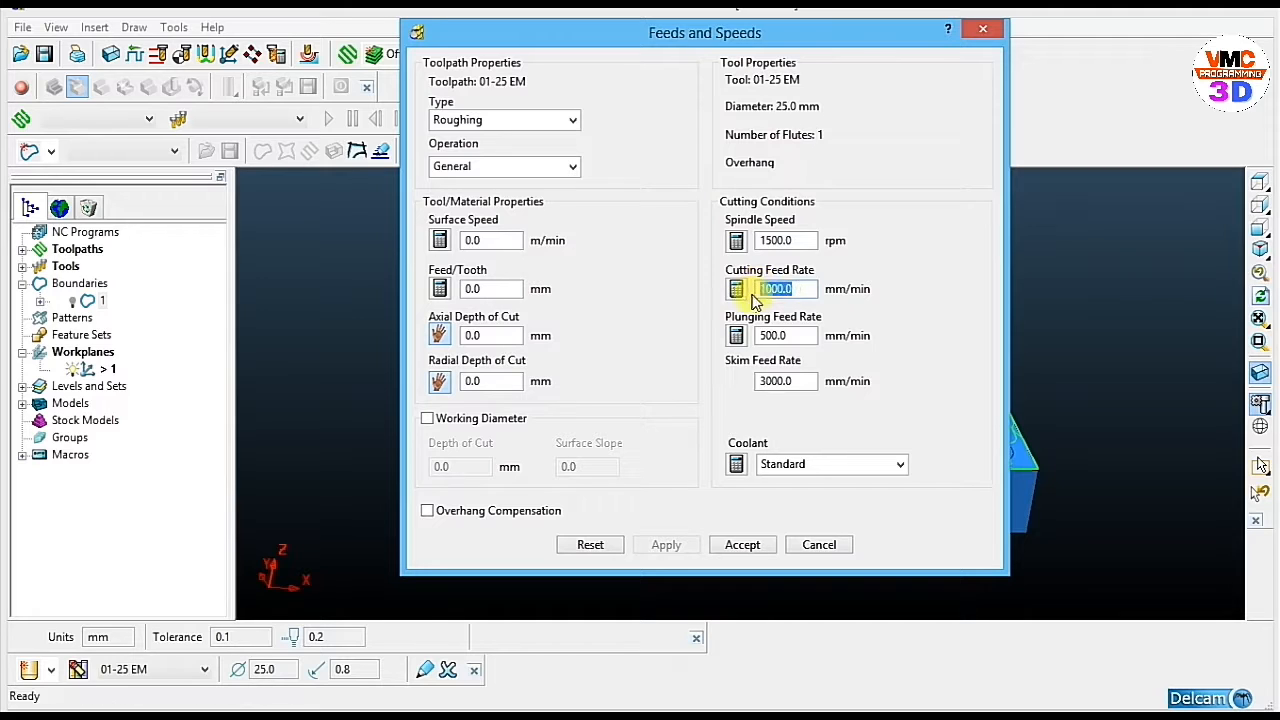
text(2000)
click(790, 335)
click(790, 337)
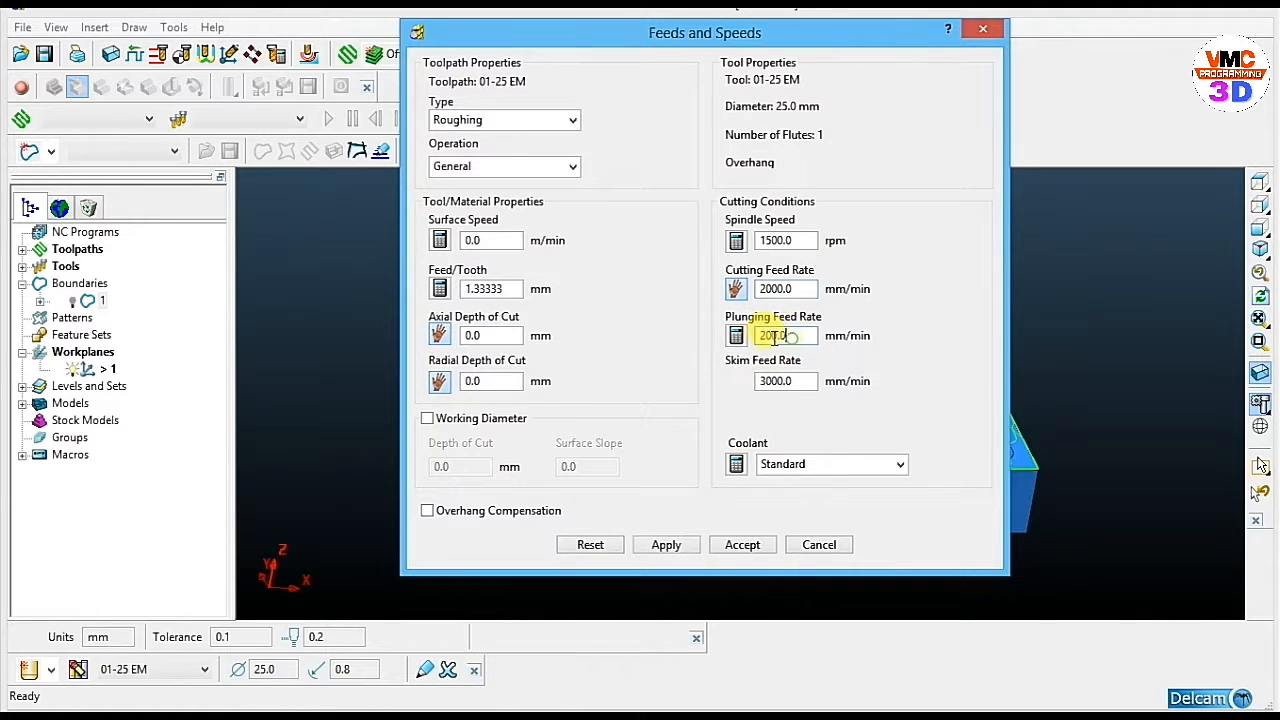
text(500)
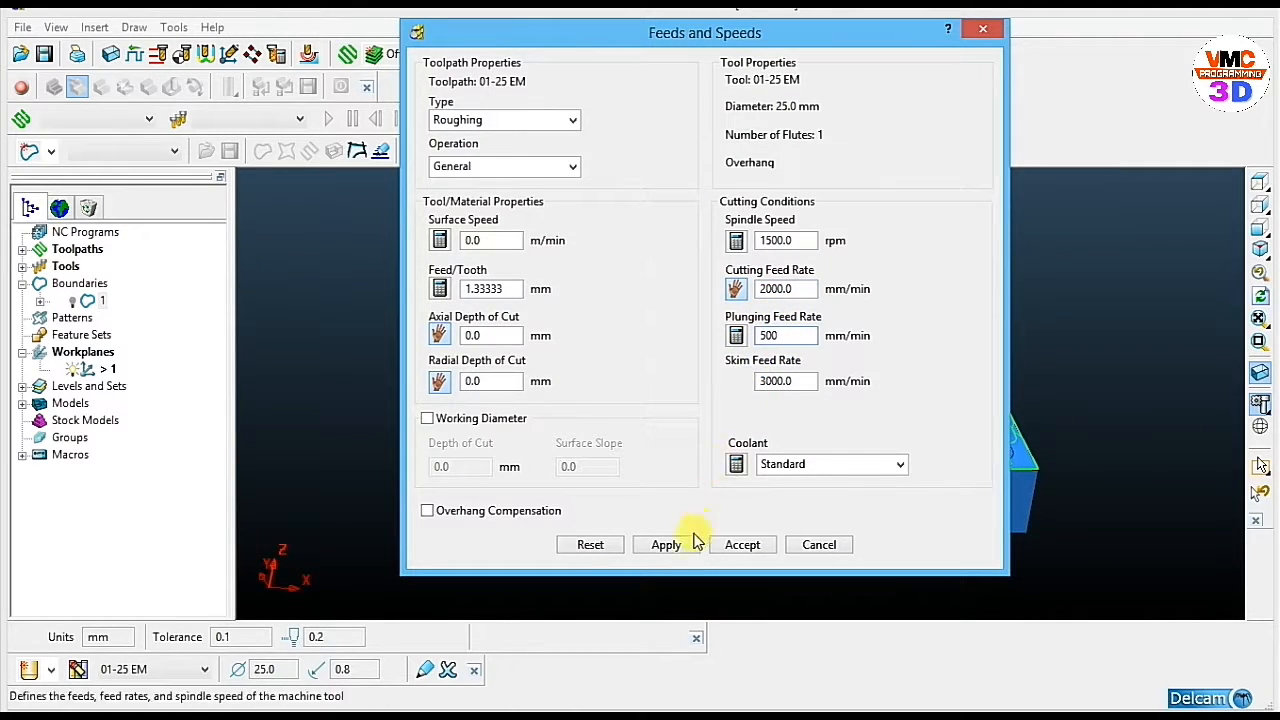
click(666, 544)
click(742, 544)
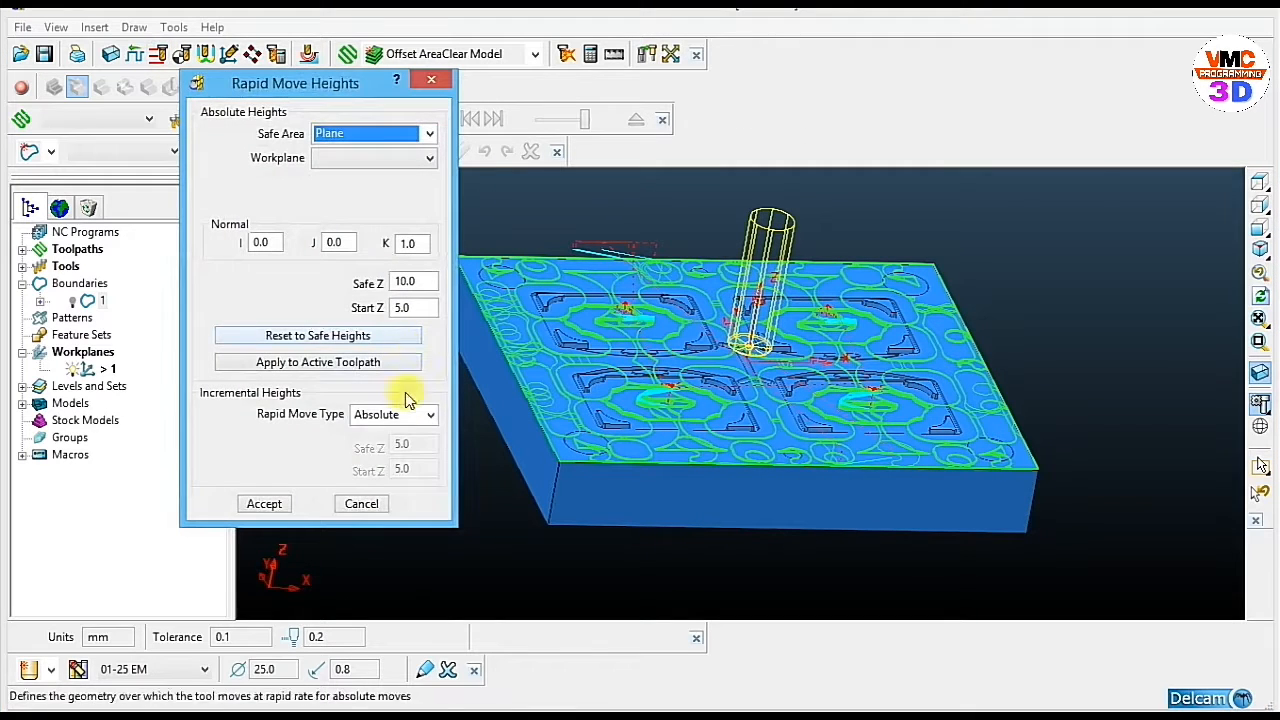
Set the rapid move type to Skim with an incremental Safe Z of 3 and Start Z of 2.
click(412, 414)
click(395, 447)
text(3)
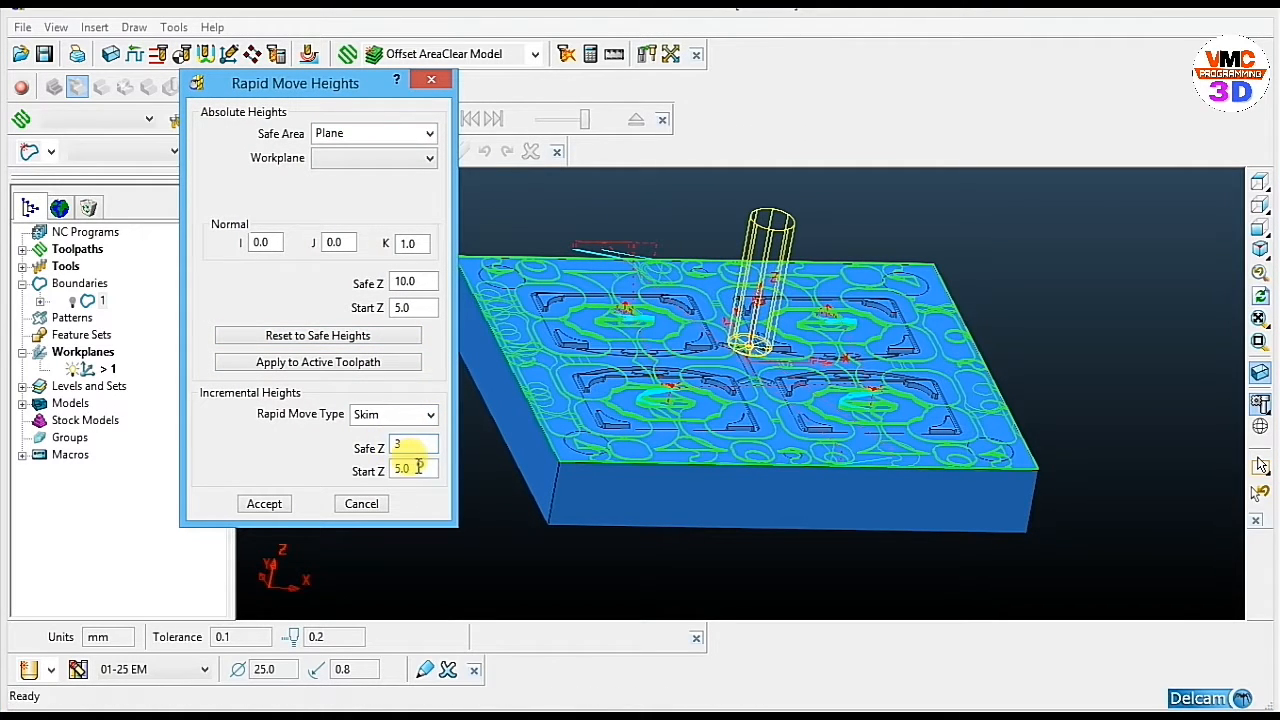
click(408, 468)
text(2)
Set the absolute Safe Z to 50 and Start Z to 45, and apply the rapid heights to the active toolpath.
click(388, 284)
text(50)
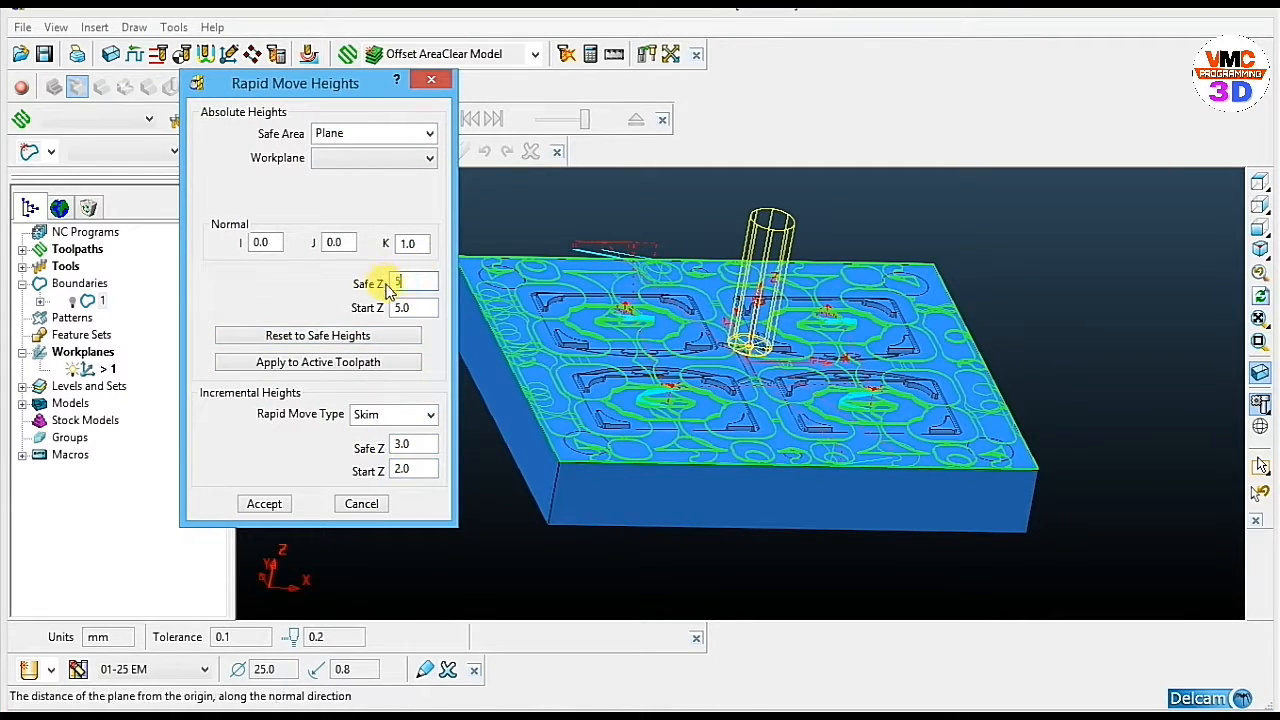
click(394, 307)
text(45)
click(363, 370)
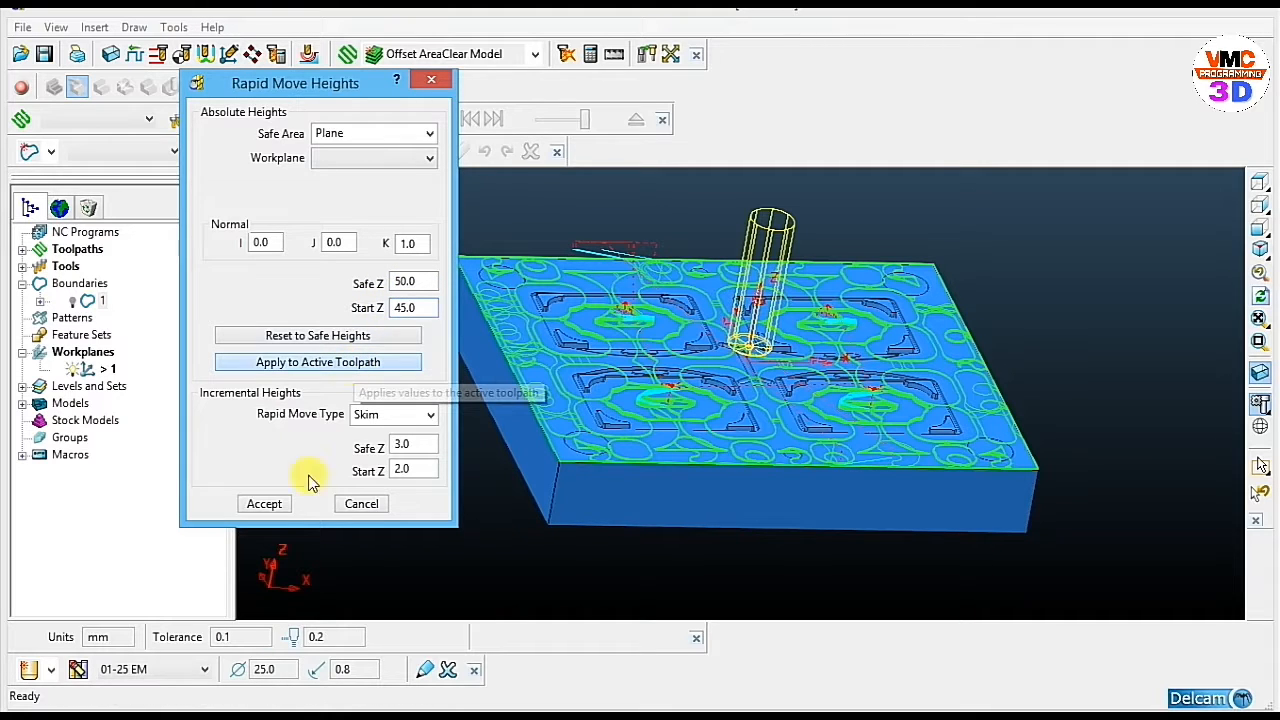
Set the skim distance to 3 and the plunge distance to 2 in the leads and links settings.
click(204, 56)
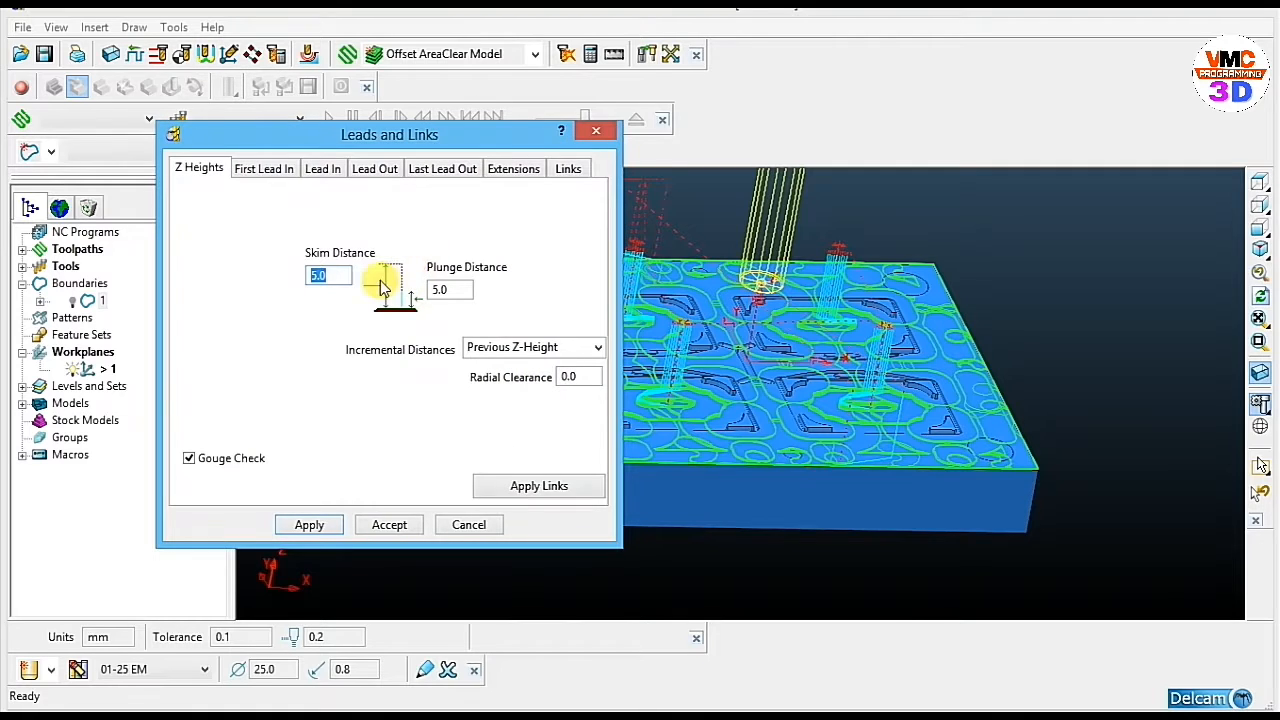
text(3)
double_click(445, 289)
text(2)
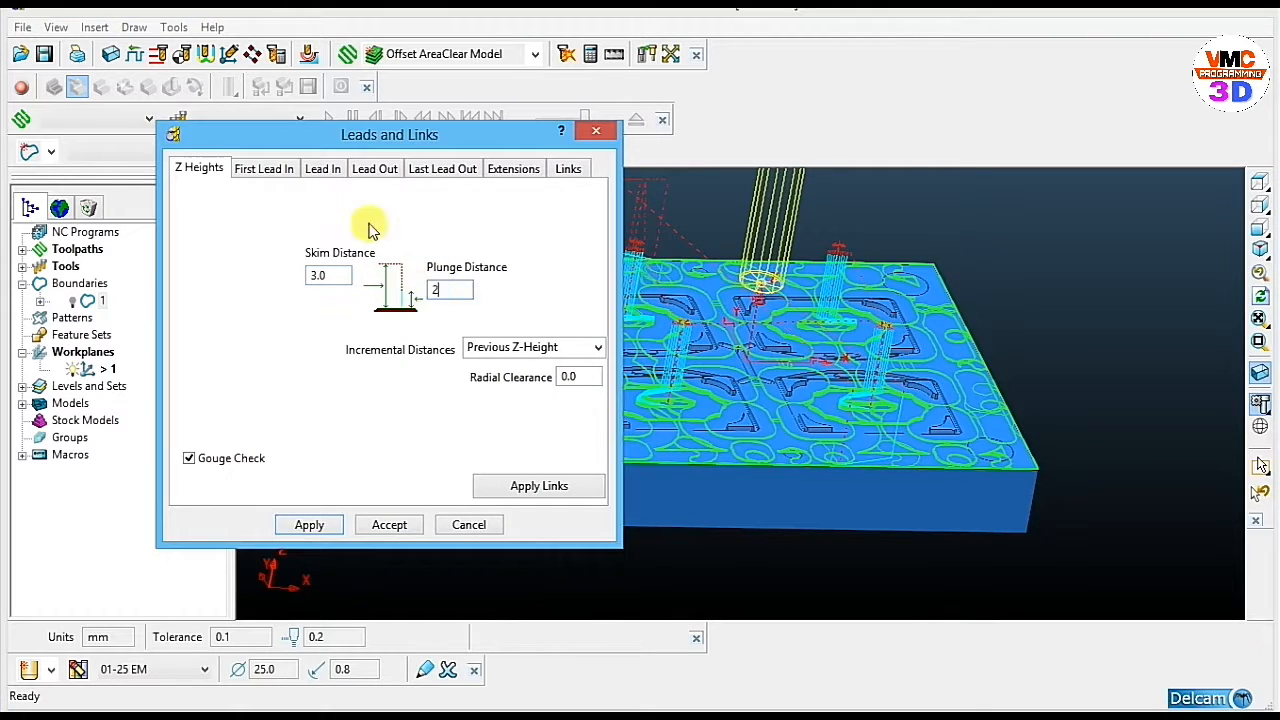
Set the ramp height of the lead-in's first choice to 2.
click(320, 170)
click(512, 328)
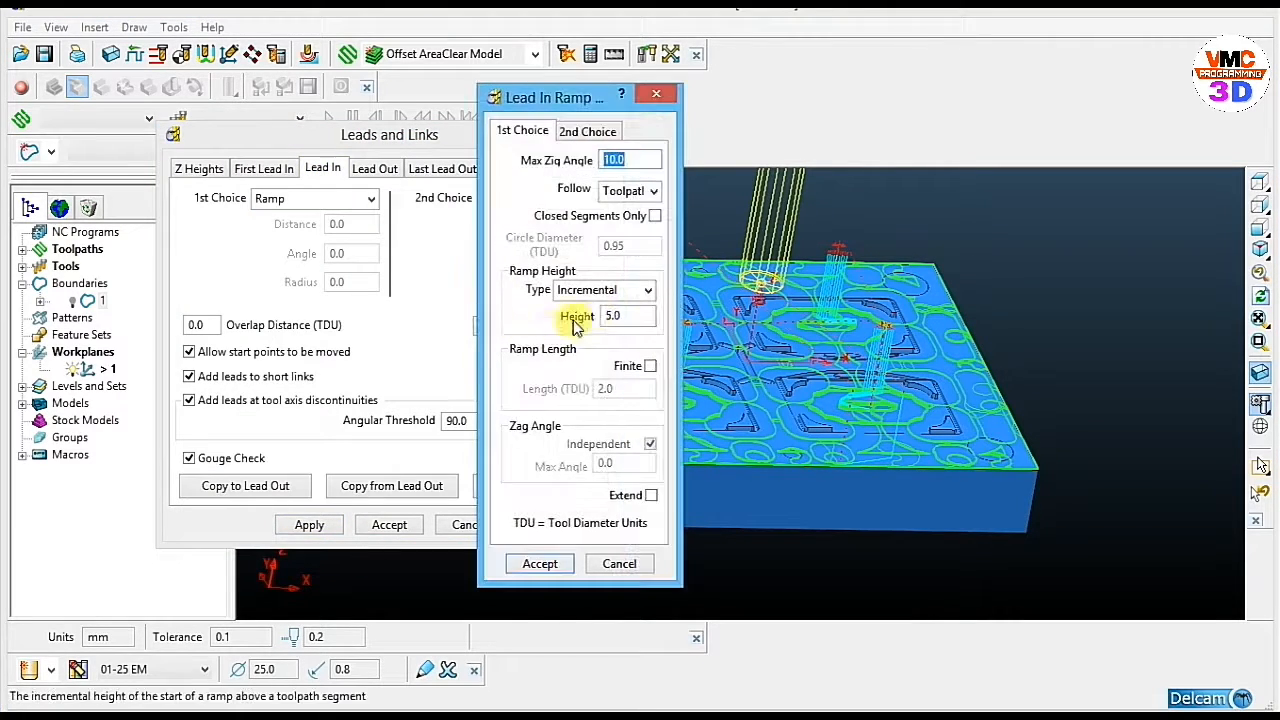
double_click(606, 316)
text(2)
click(539, 563)
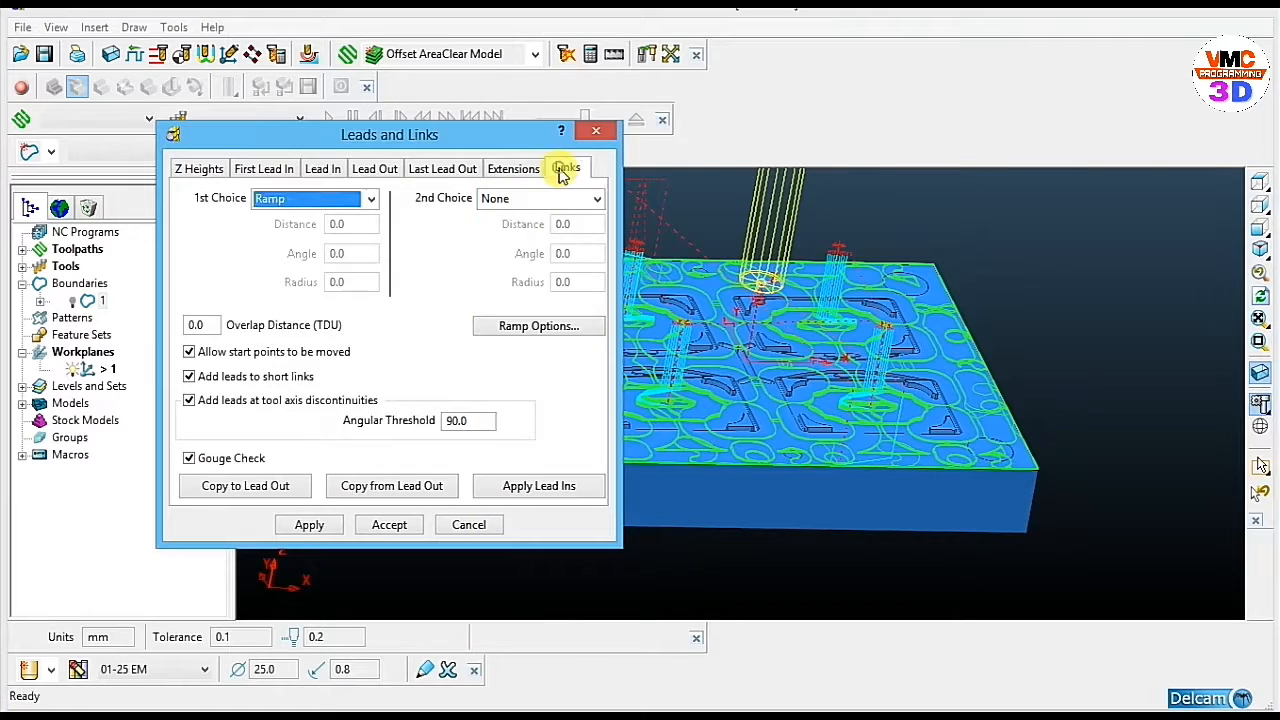
Set the short and long links to Skim and the default link to Incremental, and apply them to the toolpath.
click(566, 168)
click(540, 254)
click(518, 288)
click(508, 226)
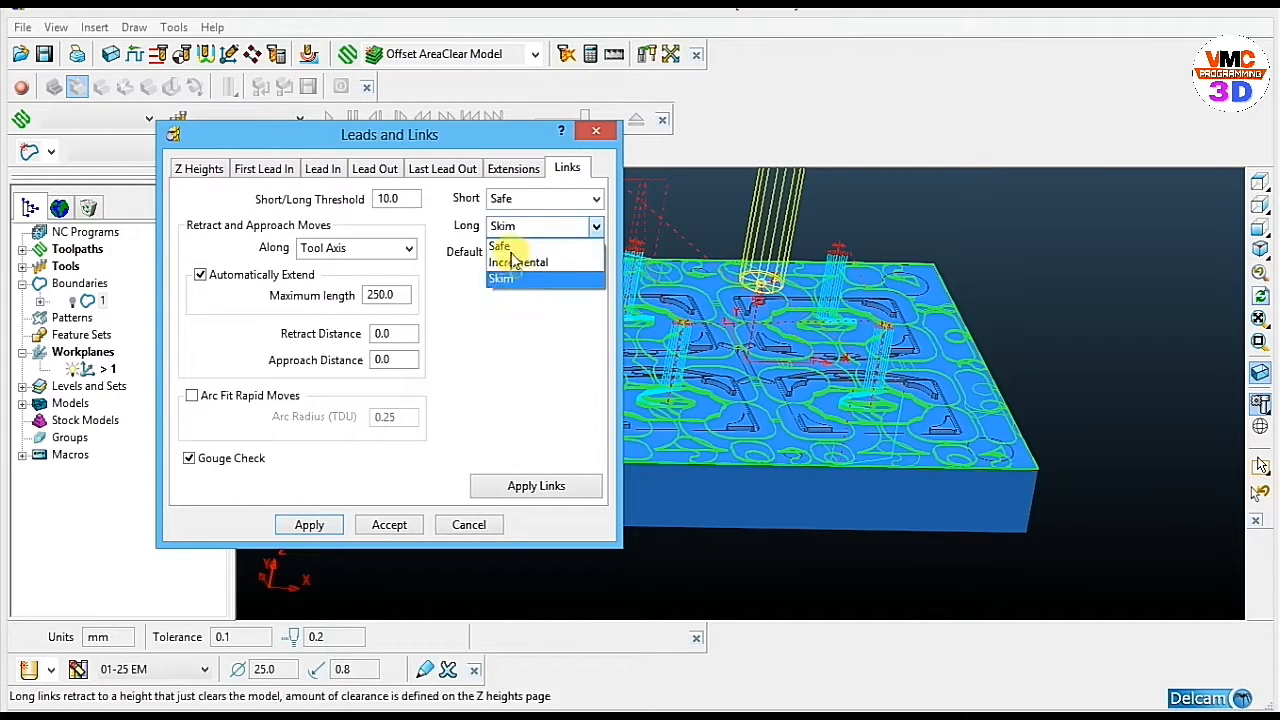
click(510, 277)
click(510, 199)
click(501, 251)
click(508, 482)
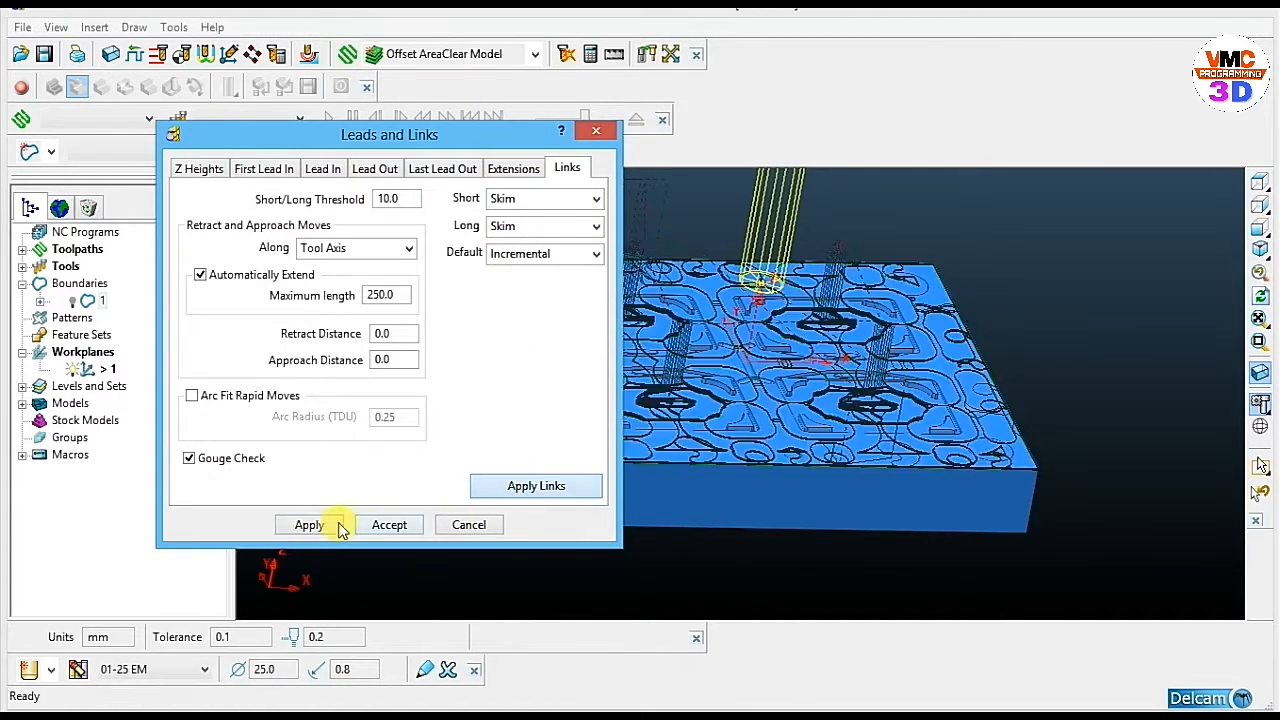
click(335, 524)
click(388, 525)
middle_drag(737, 434, 737, 378)
middle_drag(862, 392, 864, 450)
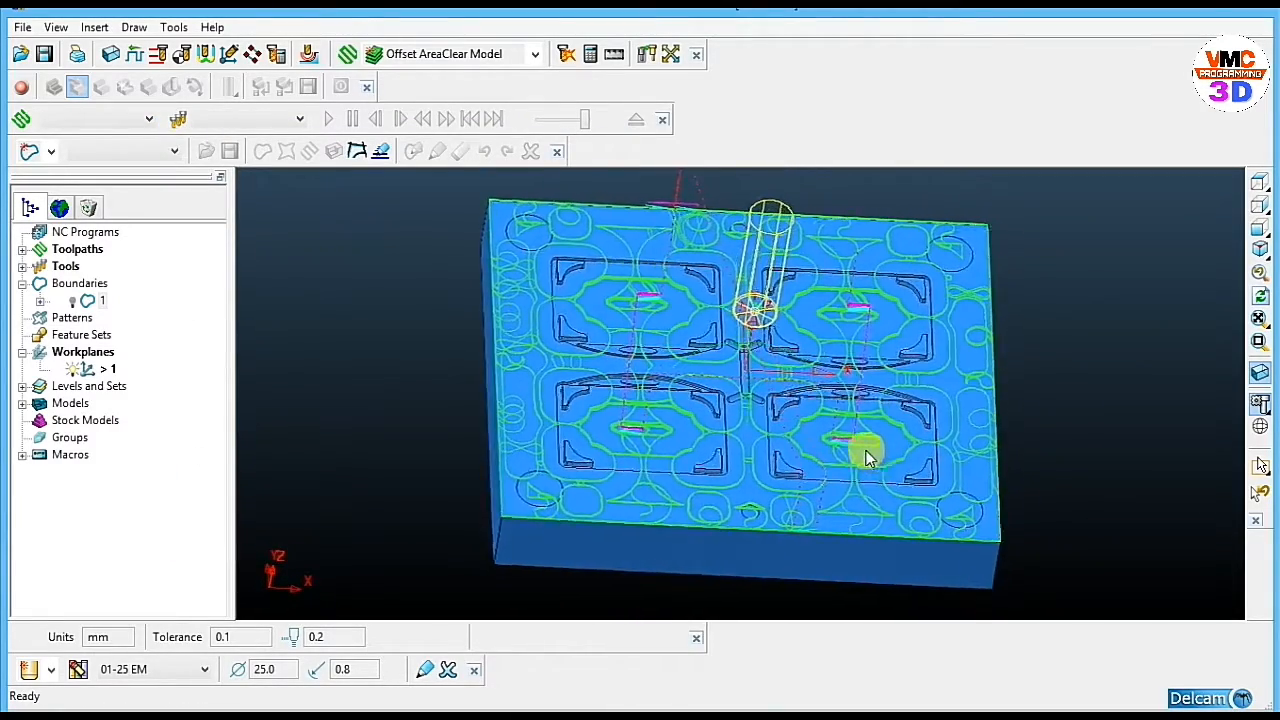
Start a new Offset Area Clearance toolpath and create a 10 mm diameter end mill named 02-10 EM.
click(408, 121)
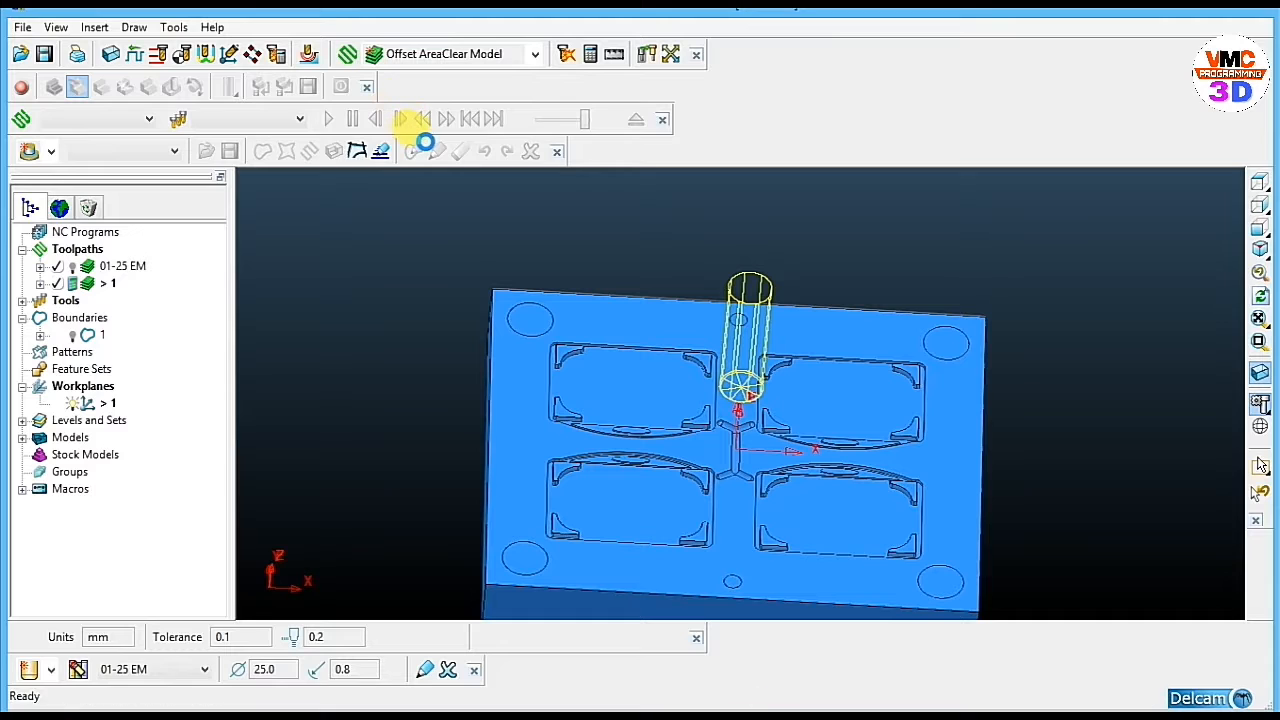
click(427, 148)
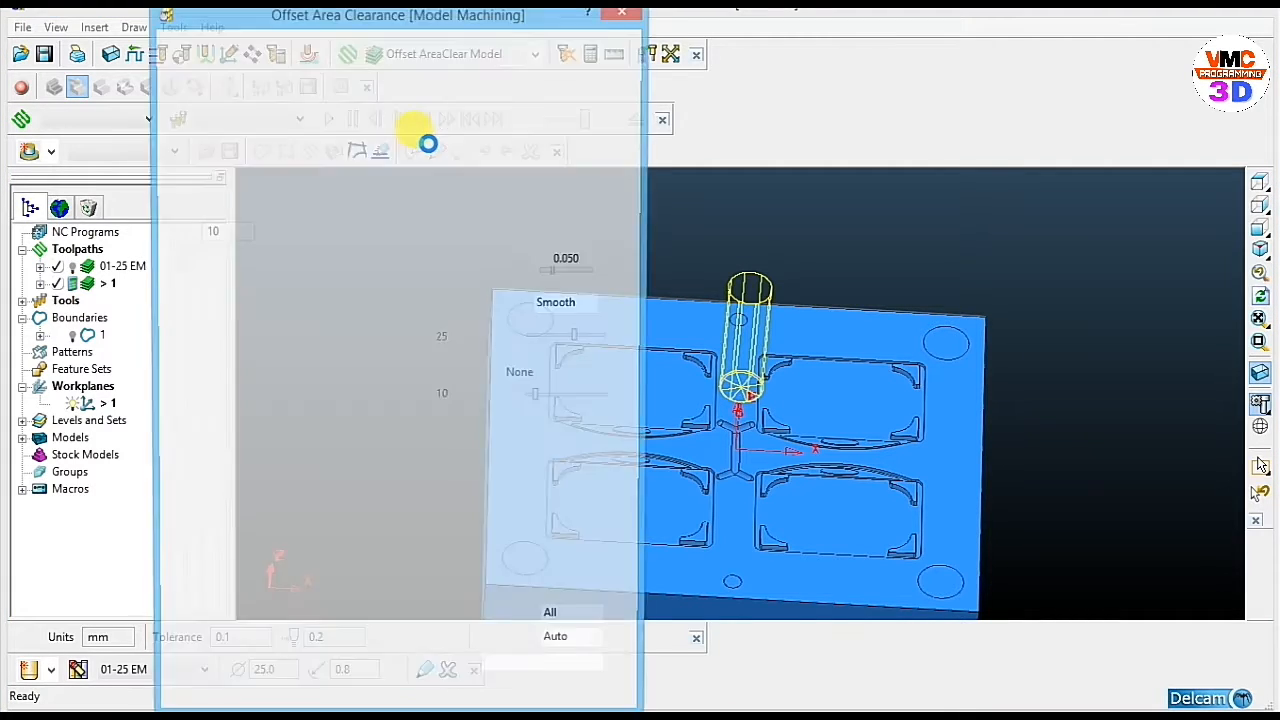
click(212, 105)
click(205, 134)
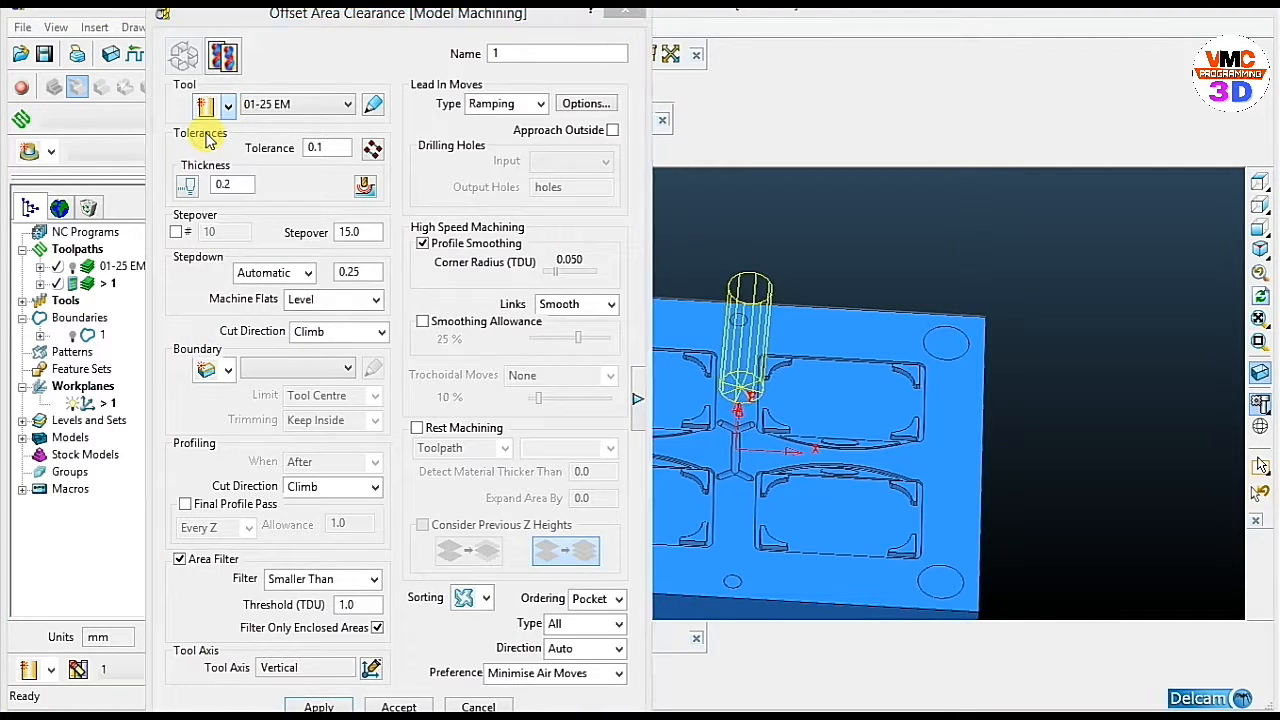
text(12)
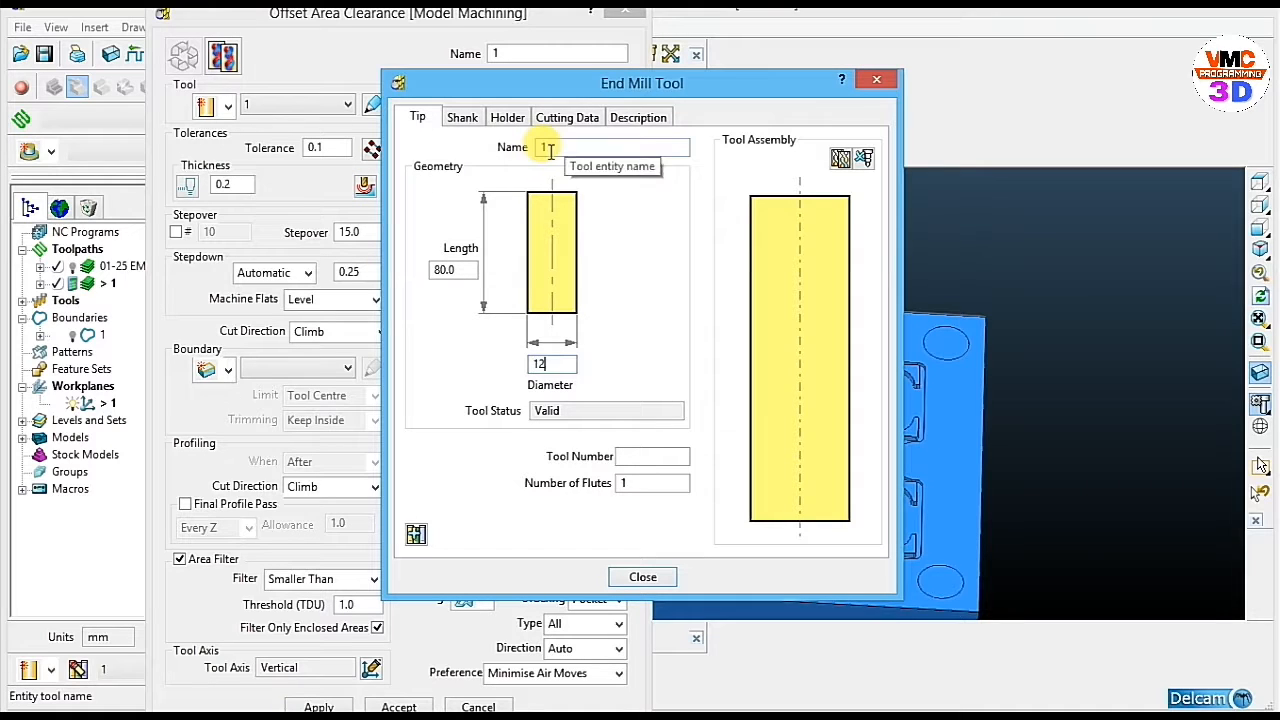
click(553, 147)
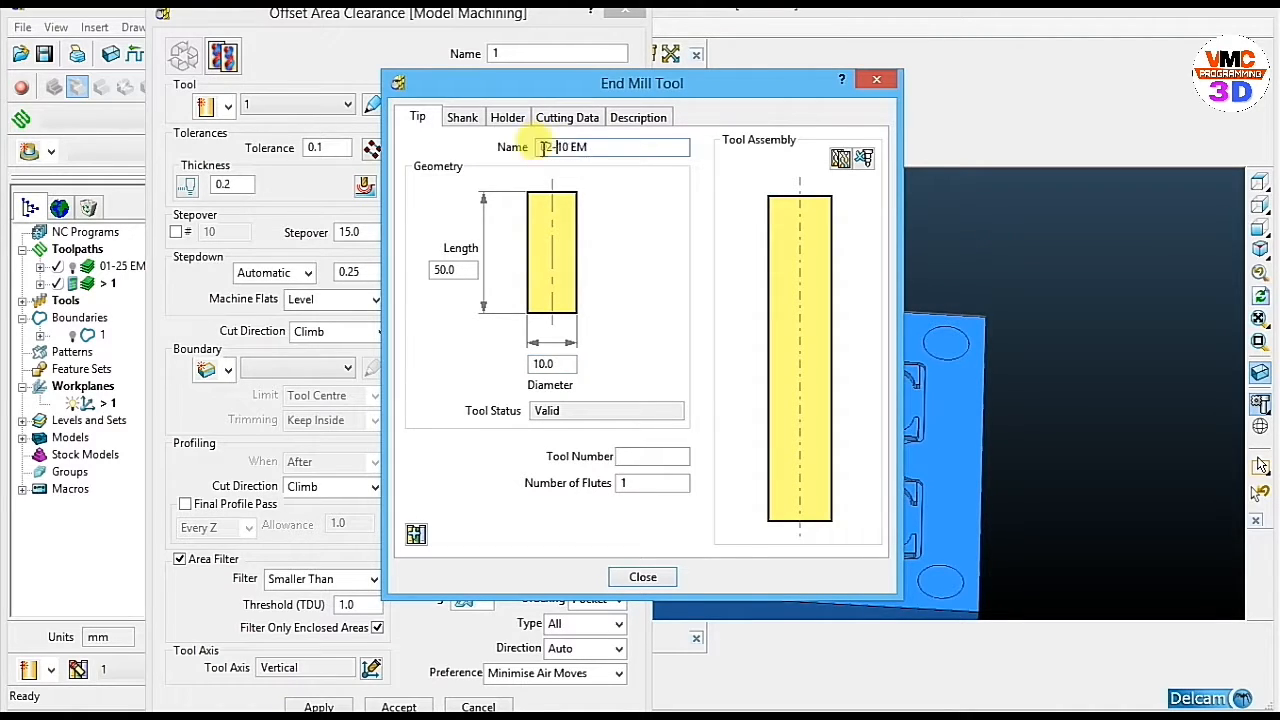
Copy the end mill's name and use it to name the area clearance toolpath 02-10 EM.
drag(589, 147, 523, 160)
key(ctrl+c)
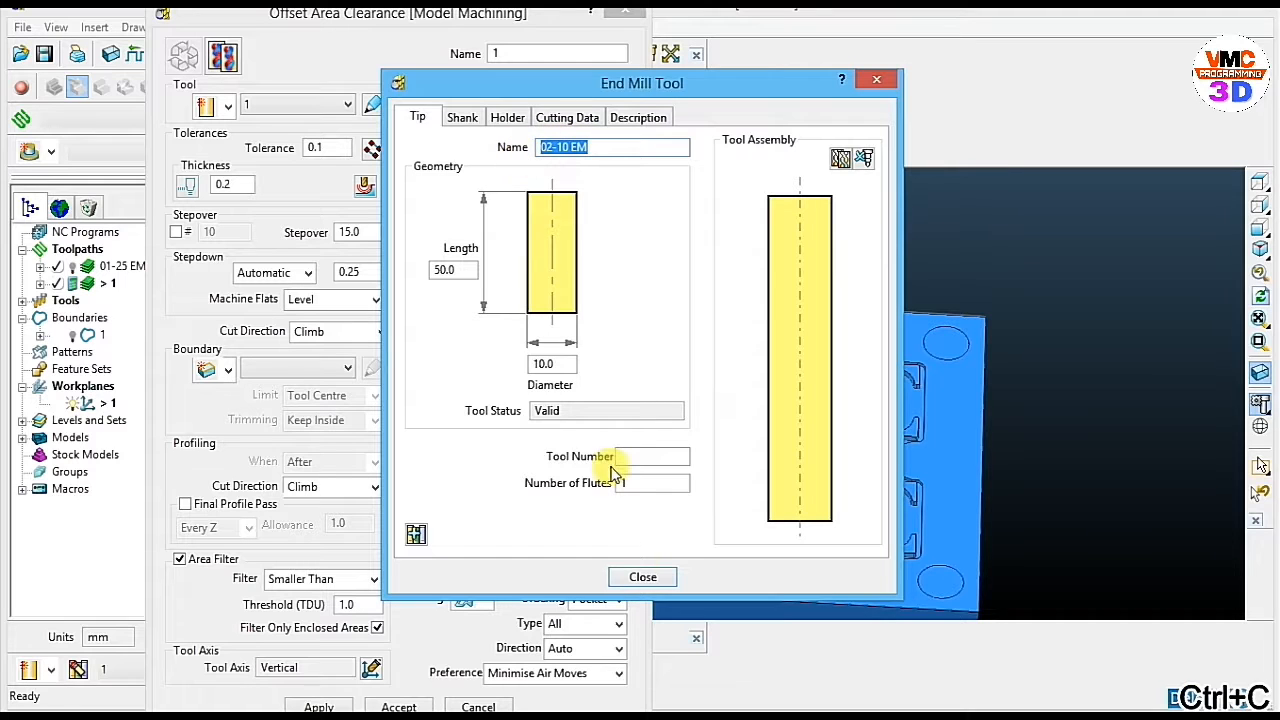
click(640, 577)
double_click(500, 53)
key(ctrl+v)
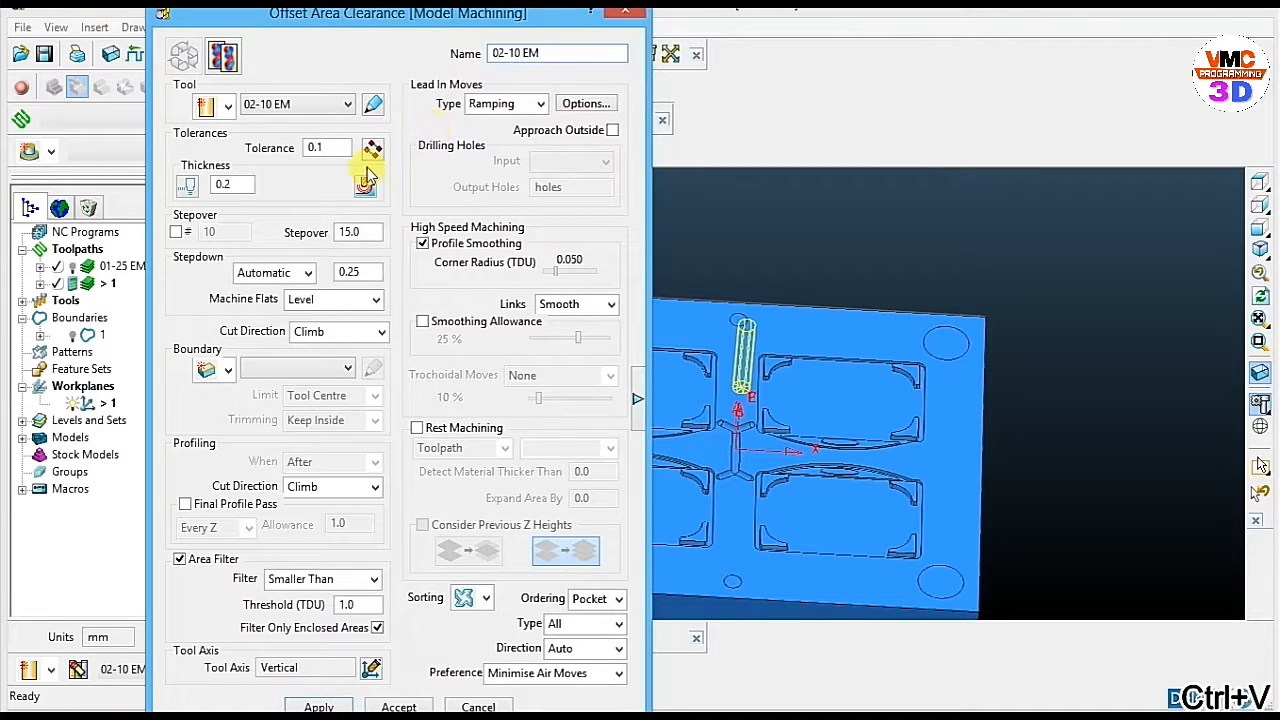
Set the tolerance to 0.05 and the thickness to 0.1, and calculate the rest-machining toolpath referenced to 01-25 EM.
drag(340, 148, 302, 158)
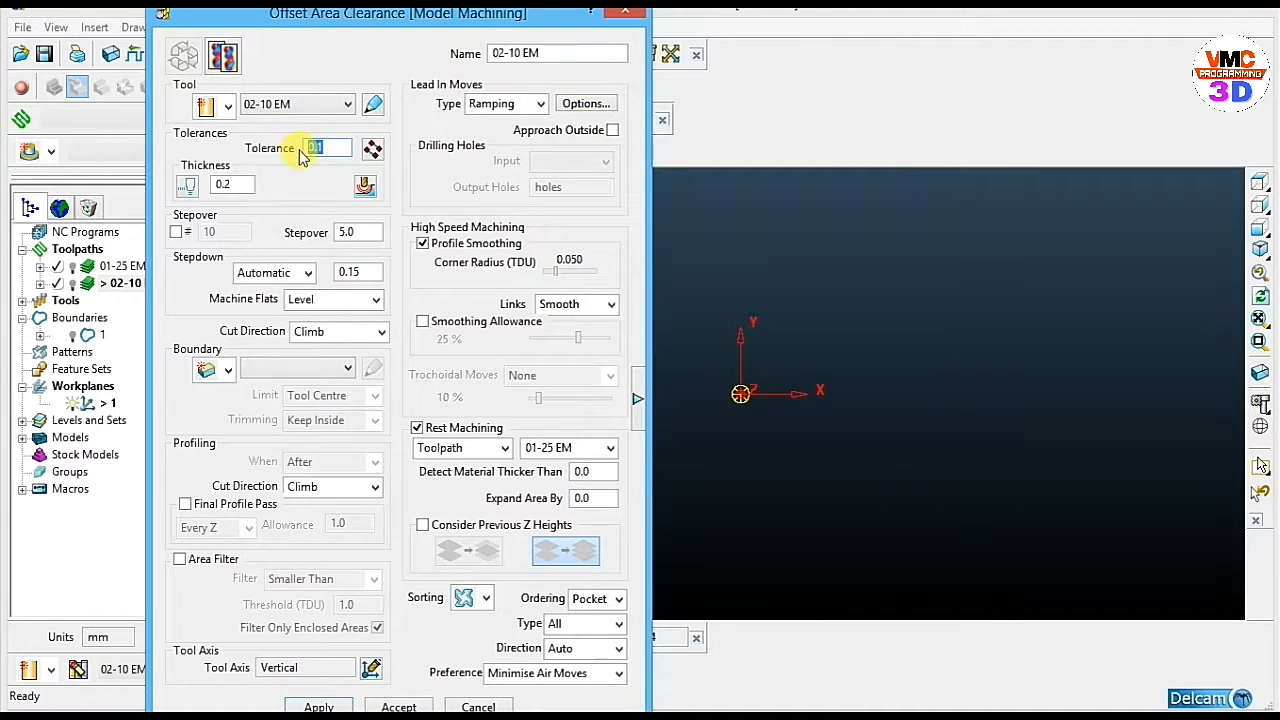
double_click(242, 182)
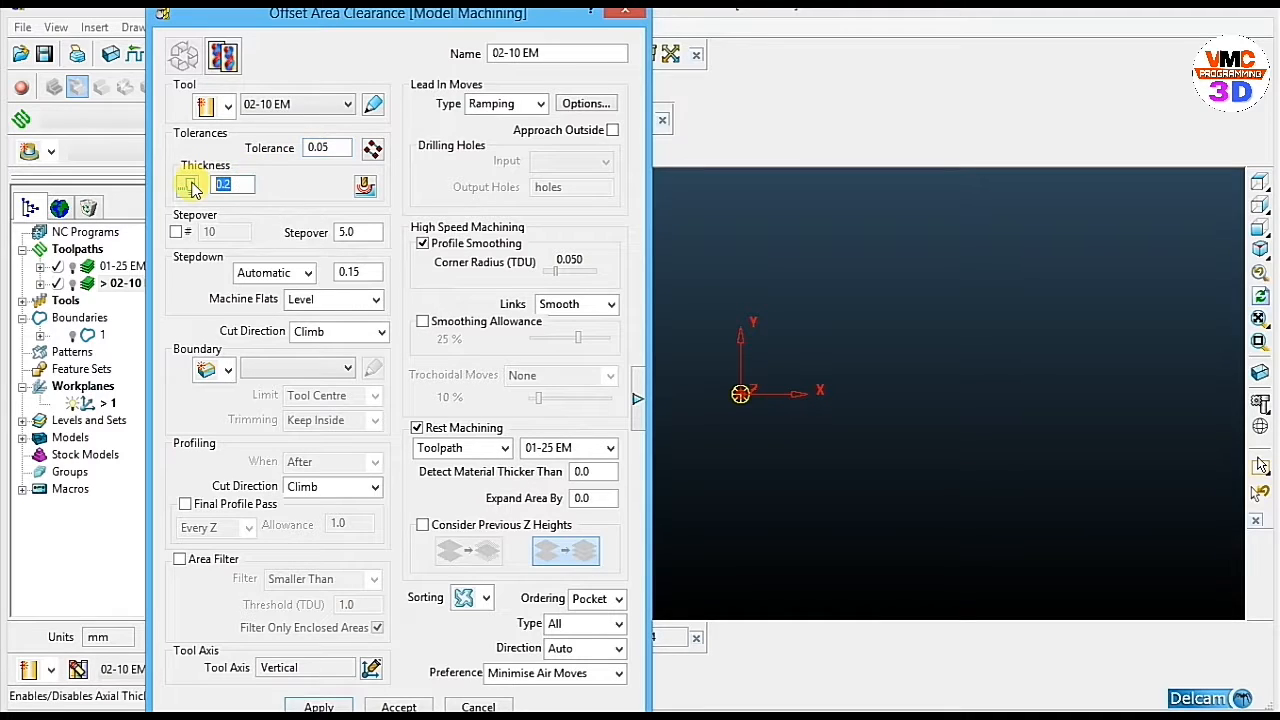
text(0.1)
click(355, 231)
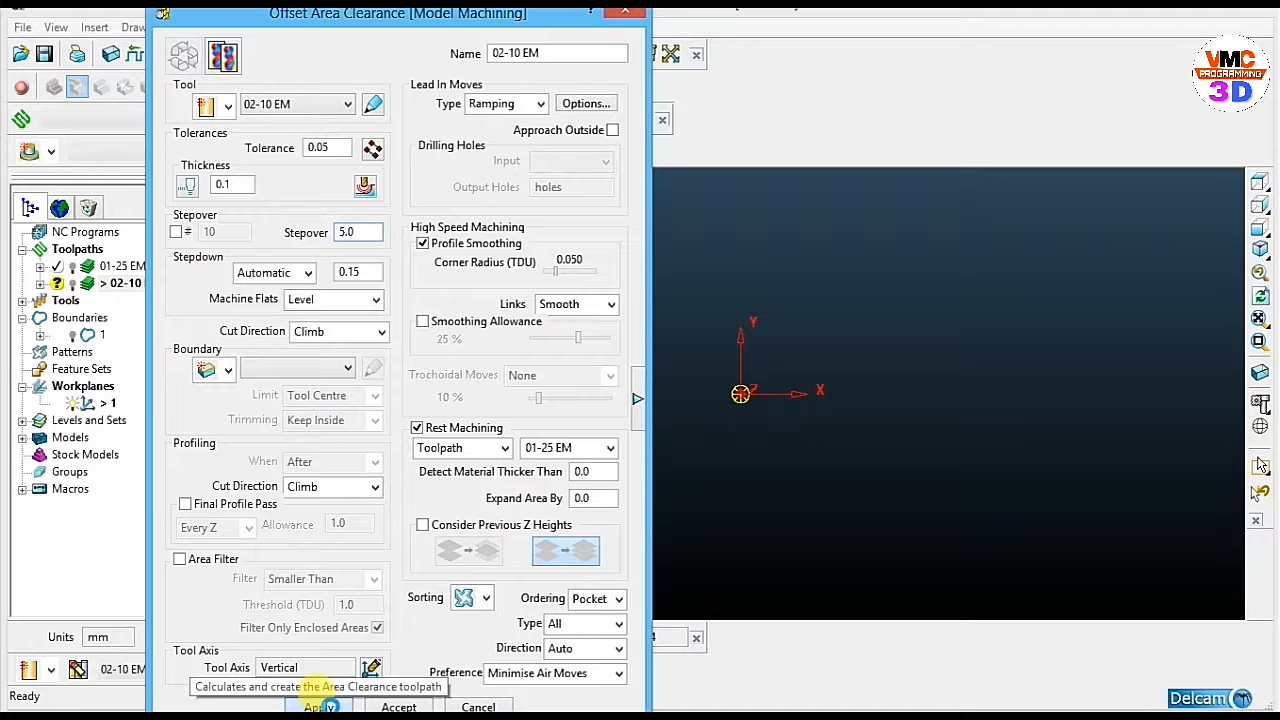
click(320, 706)
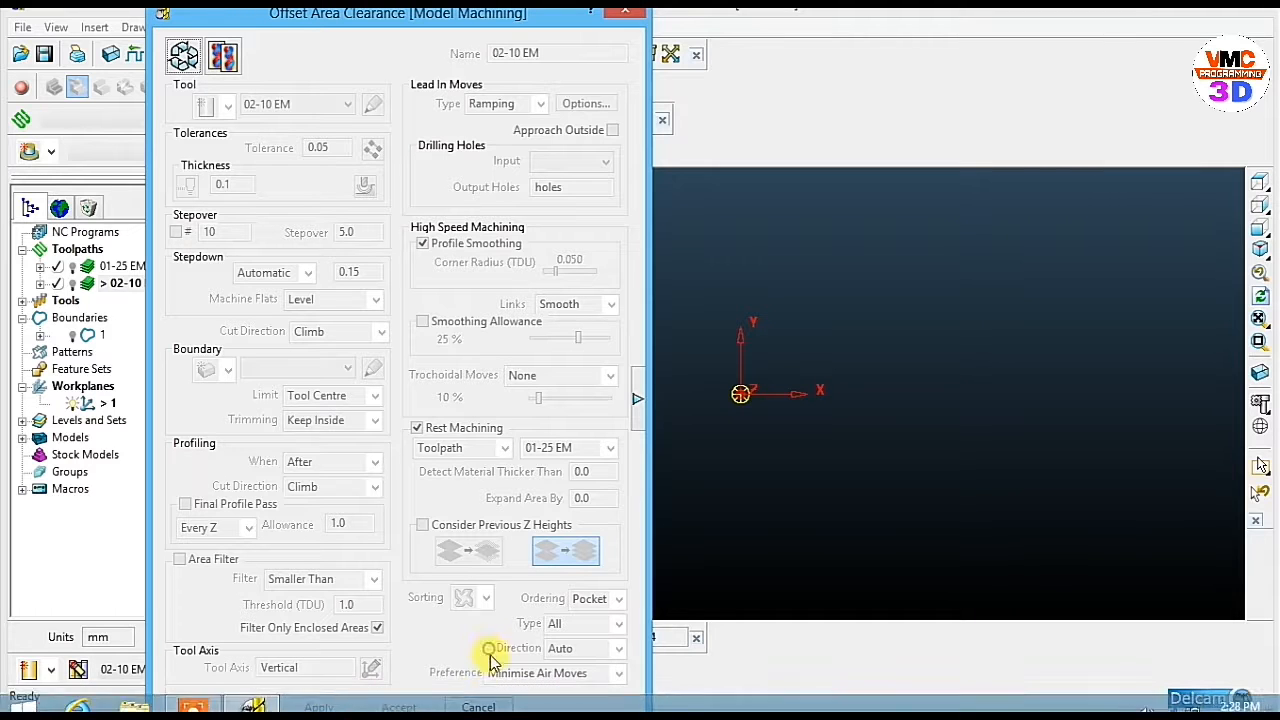
click(478, 707)
Show the shaded model with the 02-10 EM toolpath and examine its passes around the four cavities.
click(1259, 403)
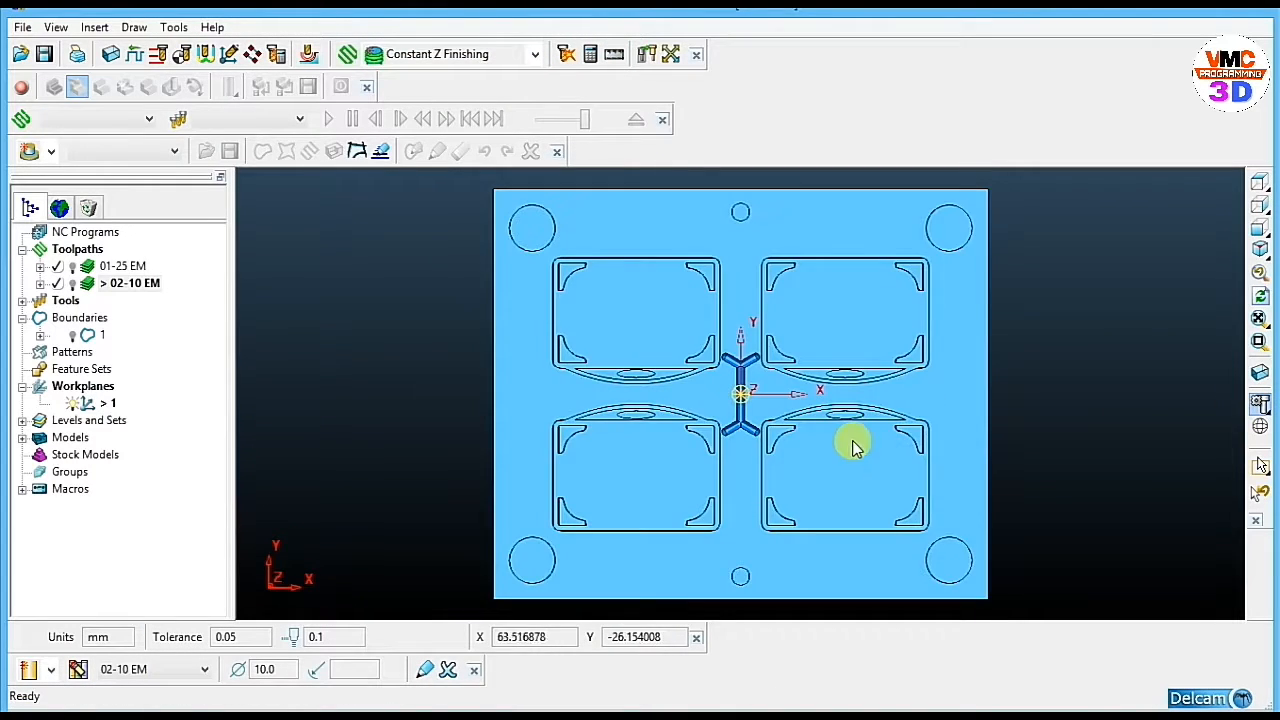
middle_drag(849, 443, 857, 354)
click(73, 283)
middle_drag(635, 416, 689, 443)
scroll(692, 410, up, 3)
scroll(692, 414, up, 2)
middle_drag(783, 511, 804, 482)
scroll(804, 482, down, 5)
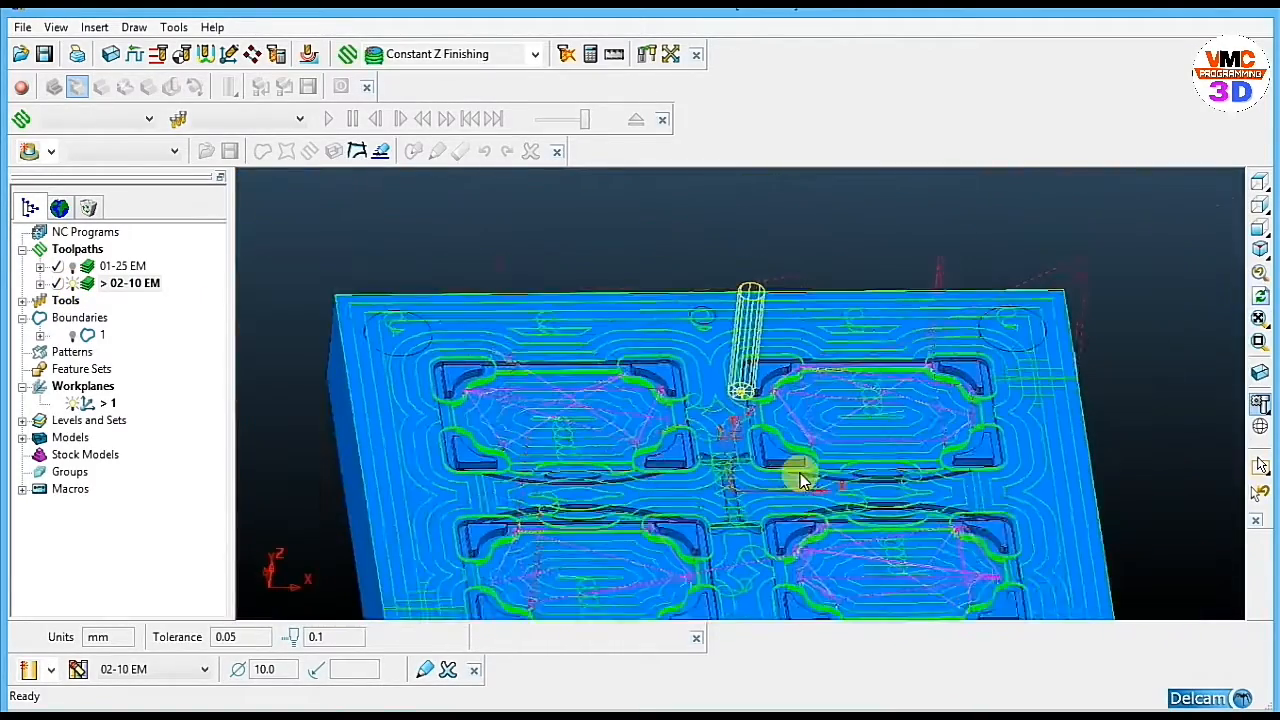
mouse_move(880, 390)
middle_down()
mouse_move(829, 400)
mouse_move(831, 420)
mouse_move(883, 405)
middle_up()
scroll(883, 405, down, 1)
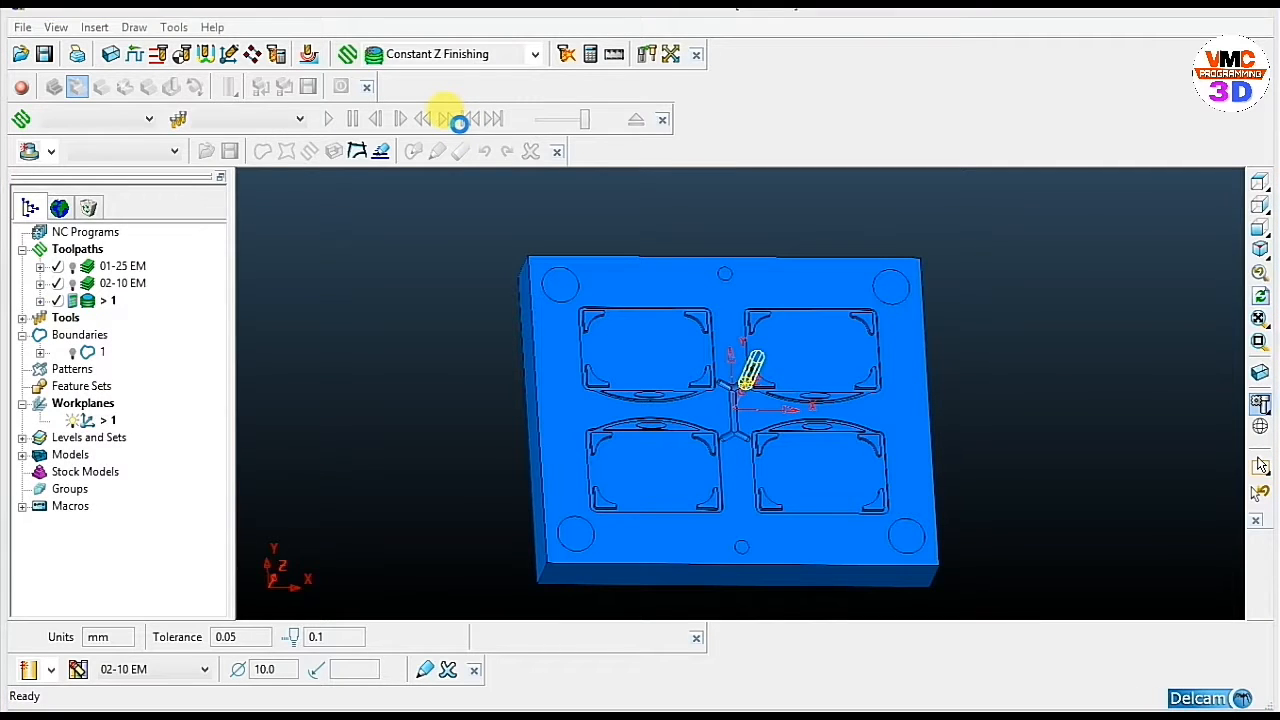
Configure the new Constant Z Finishing toolpath with tool 2 EM, Spiral enabled, minimum stepdown 0.04 and direction Any.
click(328, 114)
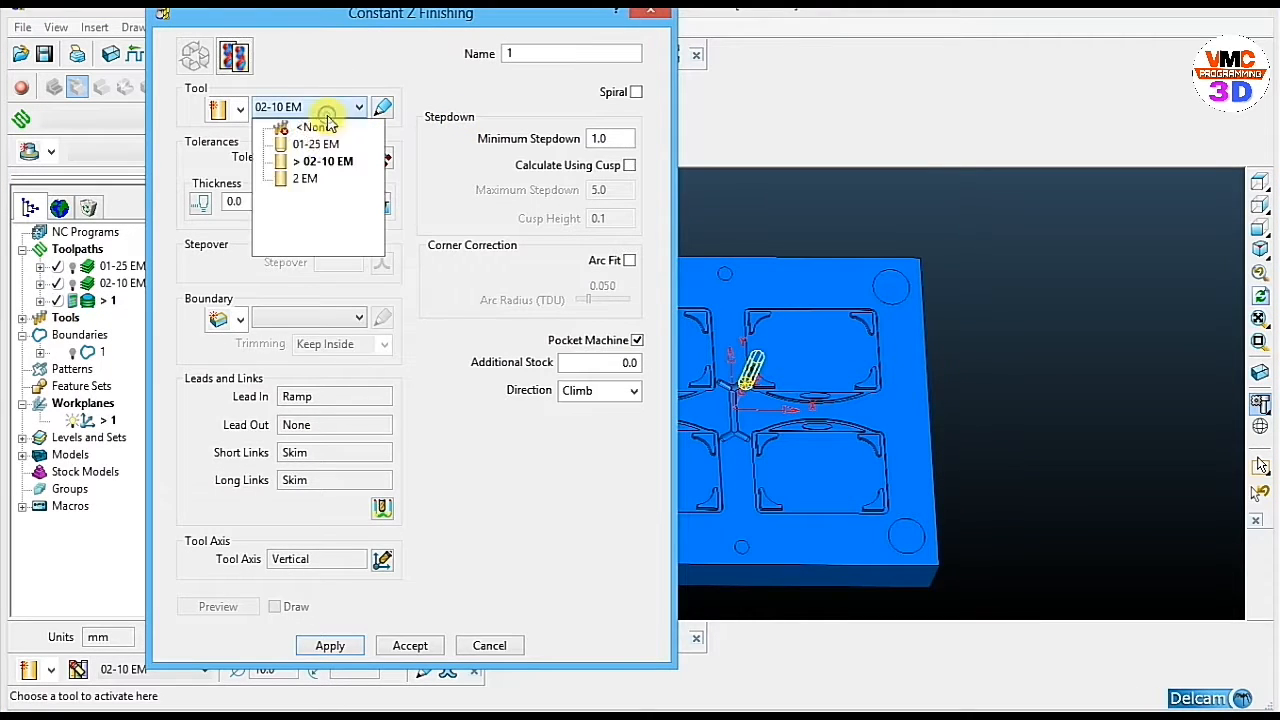
click(310, 182)
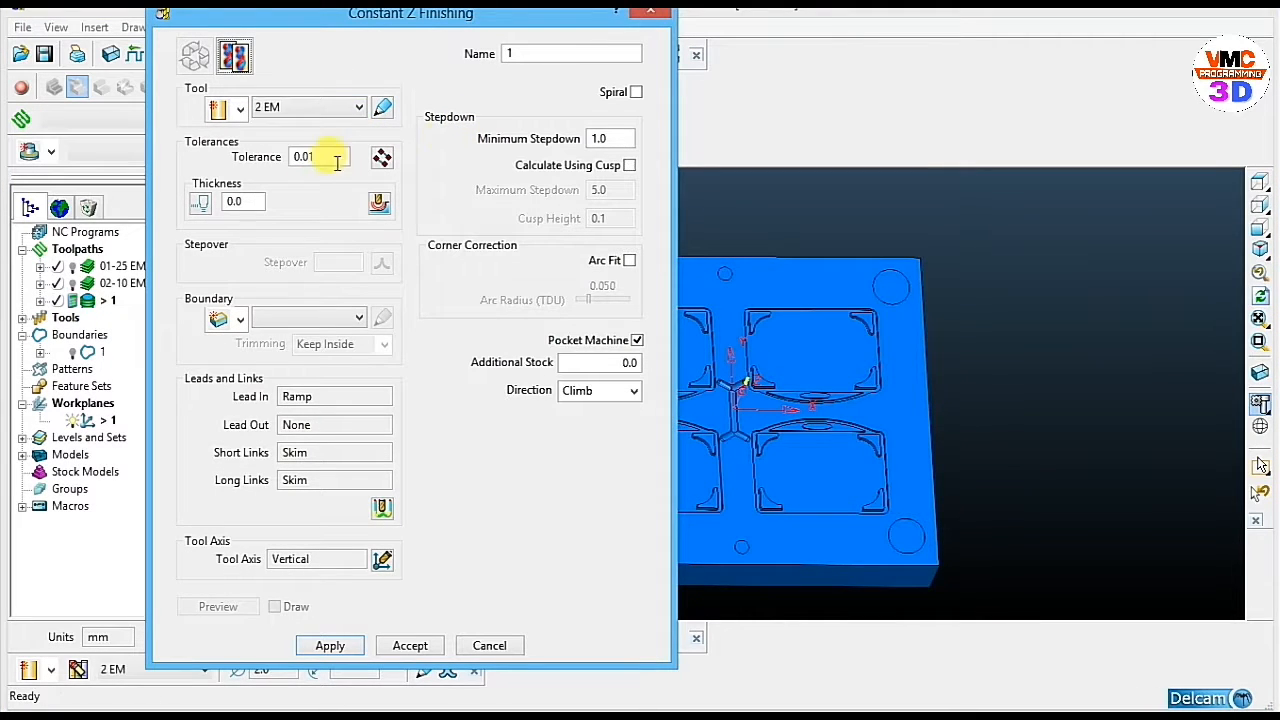
click(636, 92)
double_click(600, 139)
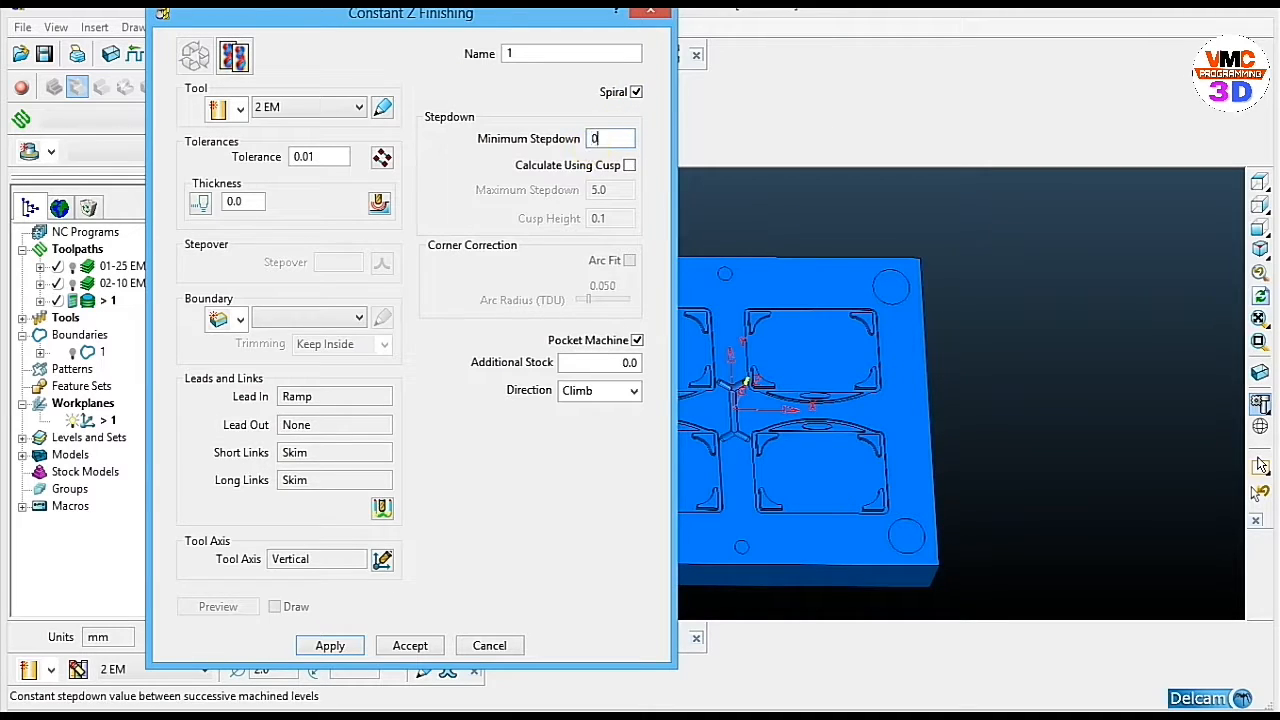
click(590, 392)
click(588, 443)
Set the first-choice lead-in to None, the long links to Incremental and the short links to Stepdown, and accept these settings.
click(381, 507)
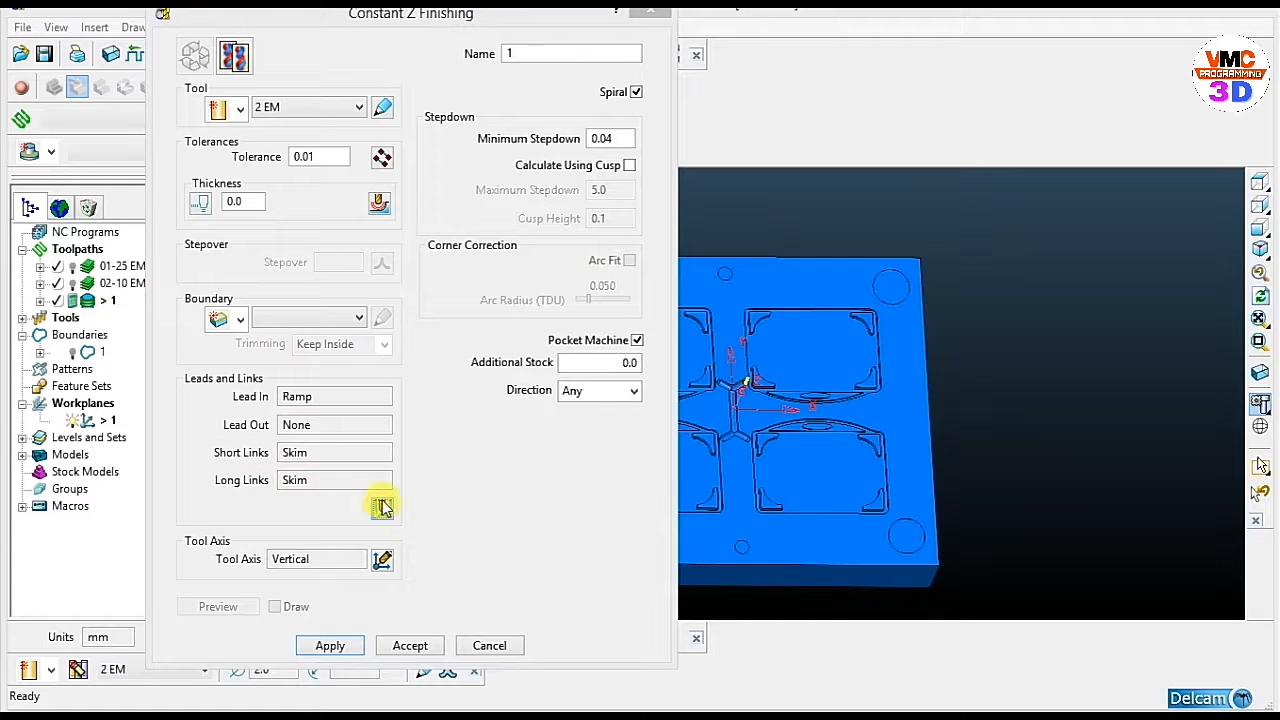
click(337, 199)
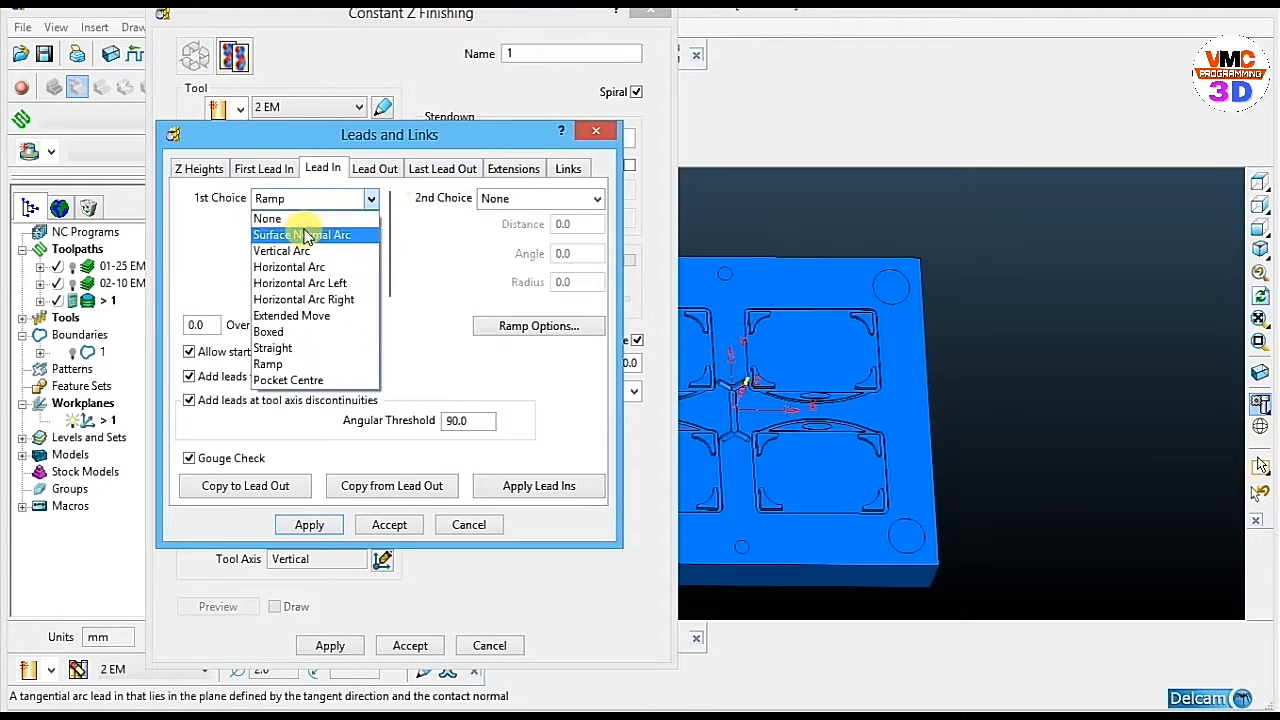
click(280, 217)
click(567, 168)
click(596, 226)
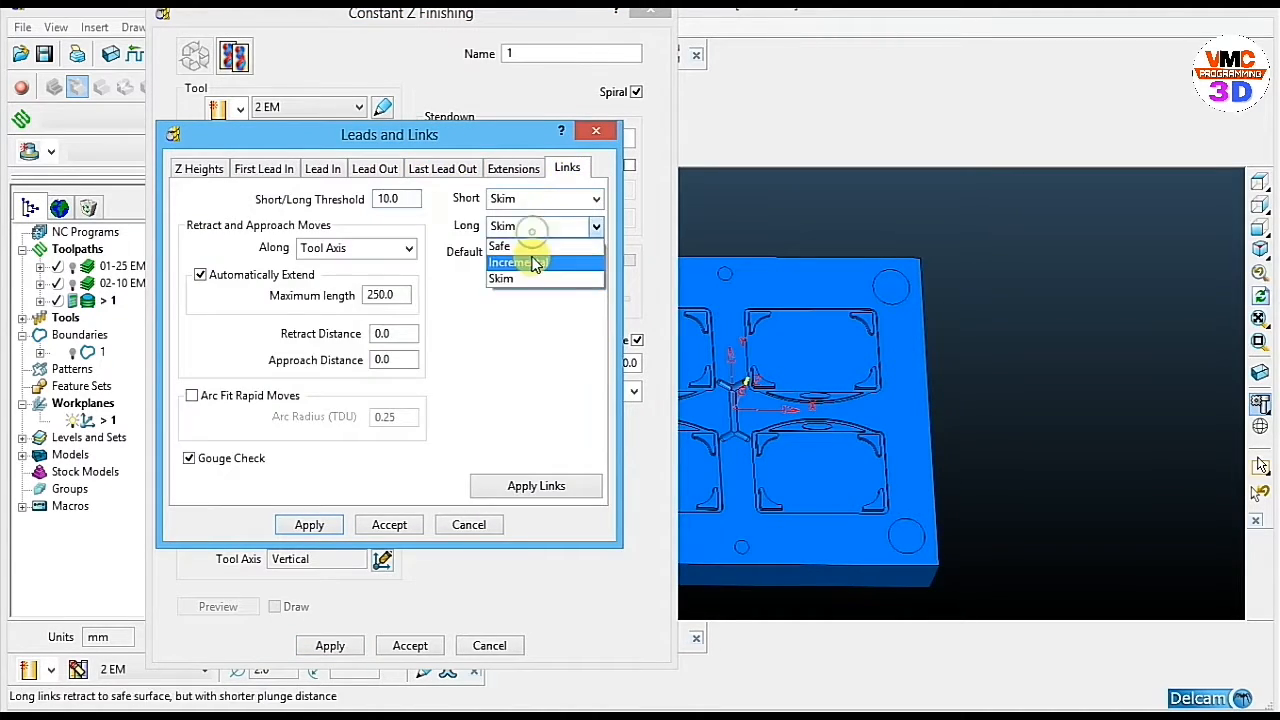
click(520, 263)
click(530, 203)
click(515, 282)
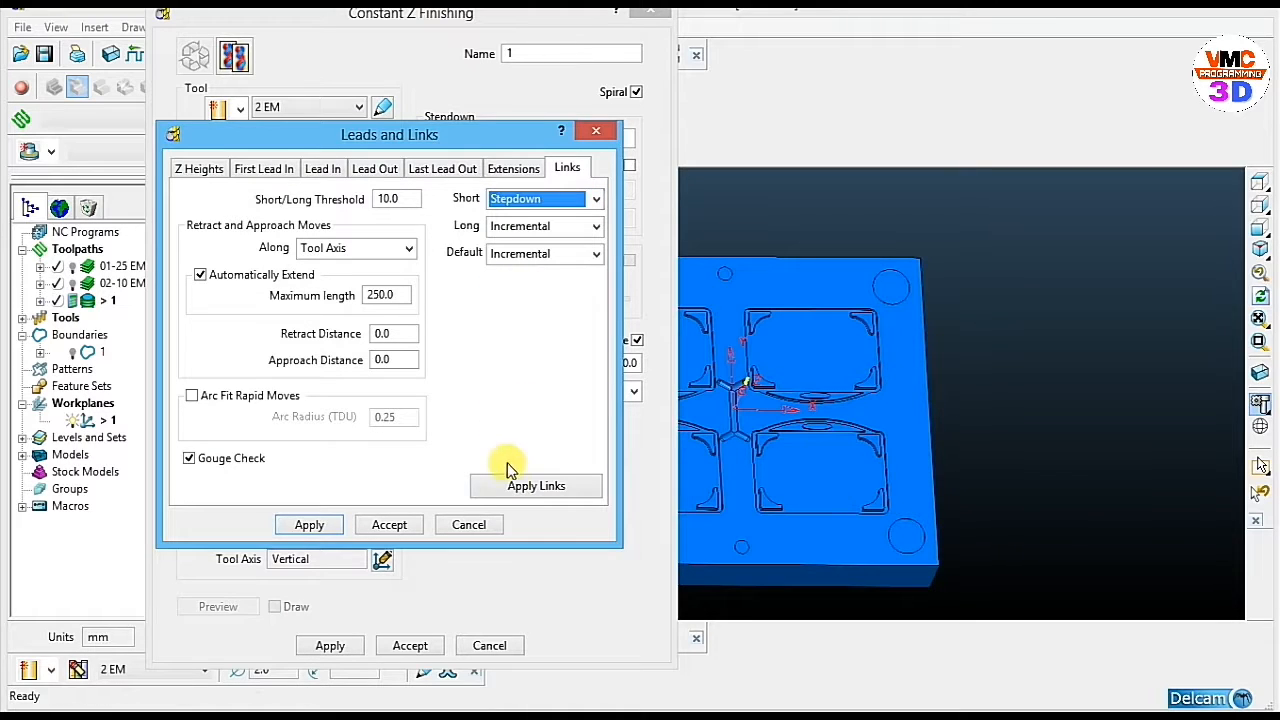
click(388, 524)
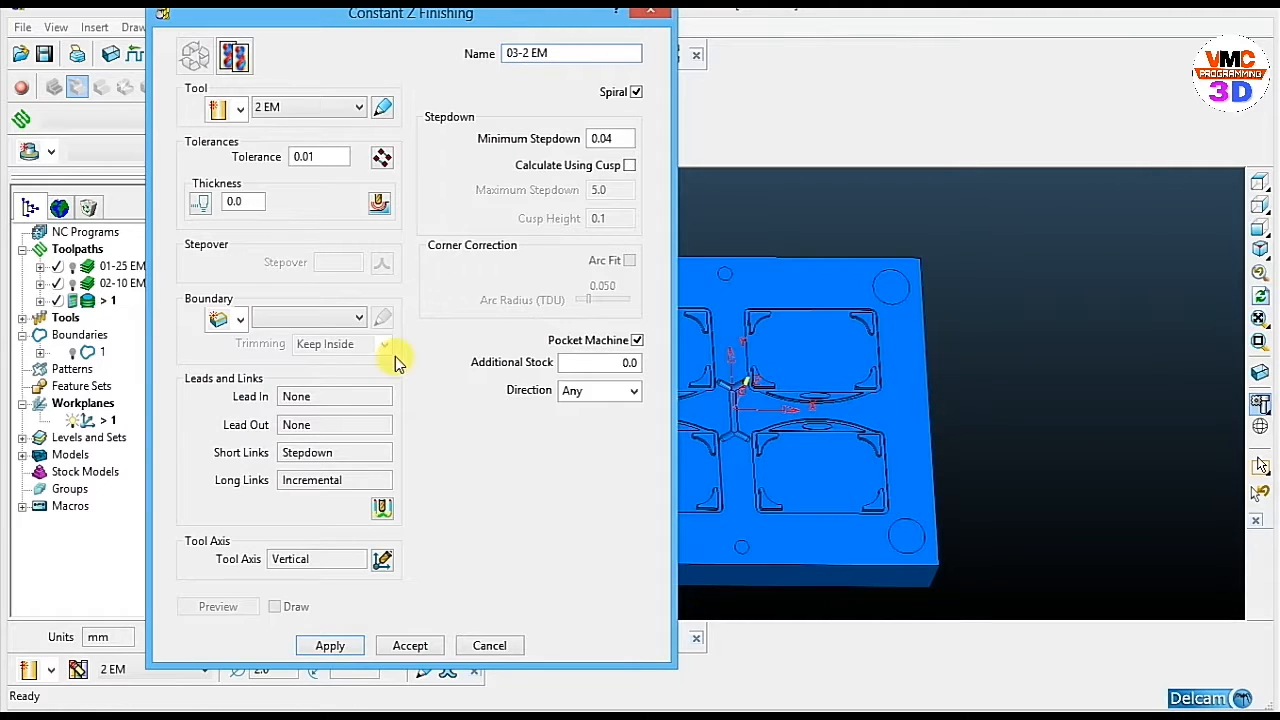
Name the Constant Z Finishing toolpath 03-2 EM and calculate it.
click(334, 646)
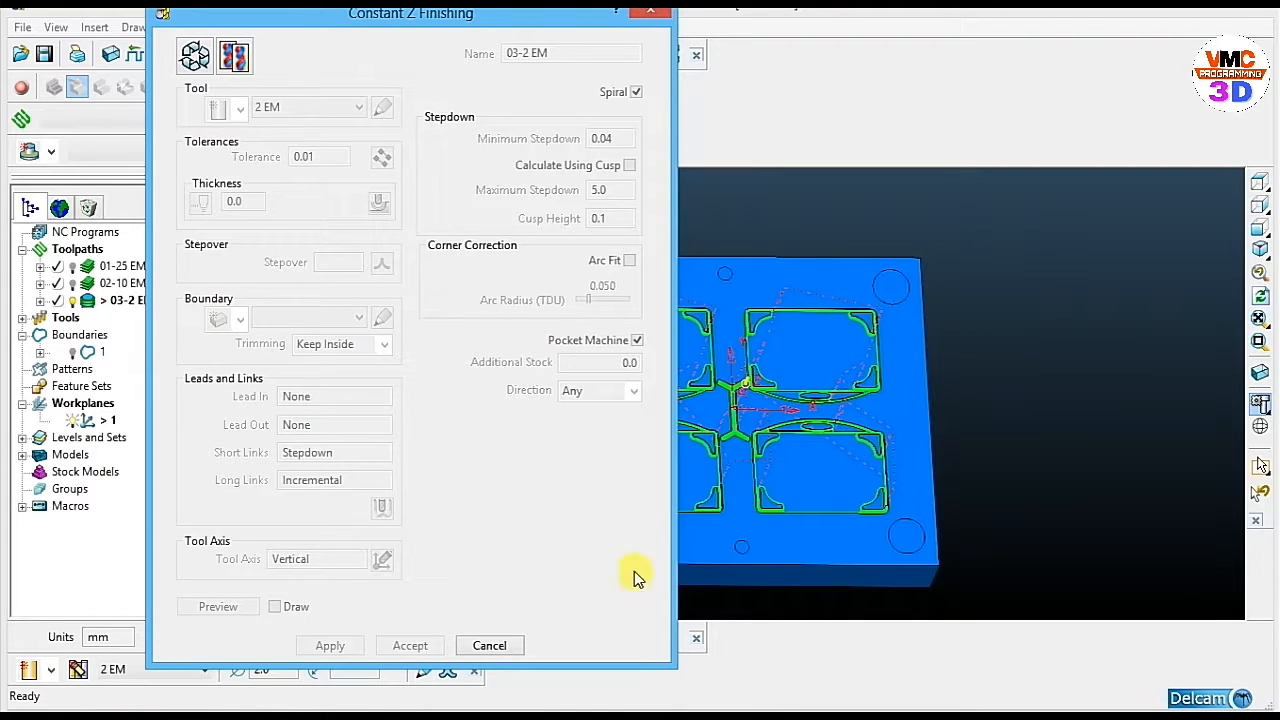
click(490, 646)
Examine the 03-2 EM toolpath's cutting passes and link moves with the shaded model hidden, including from the side.
scroll(817, 500, up, 6)
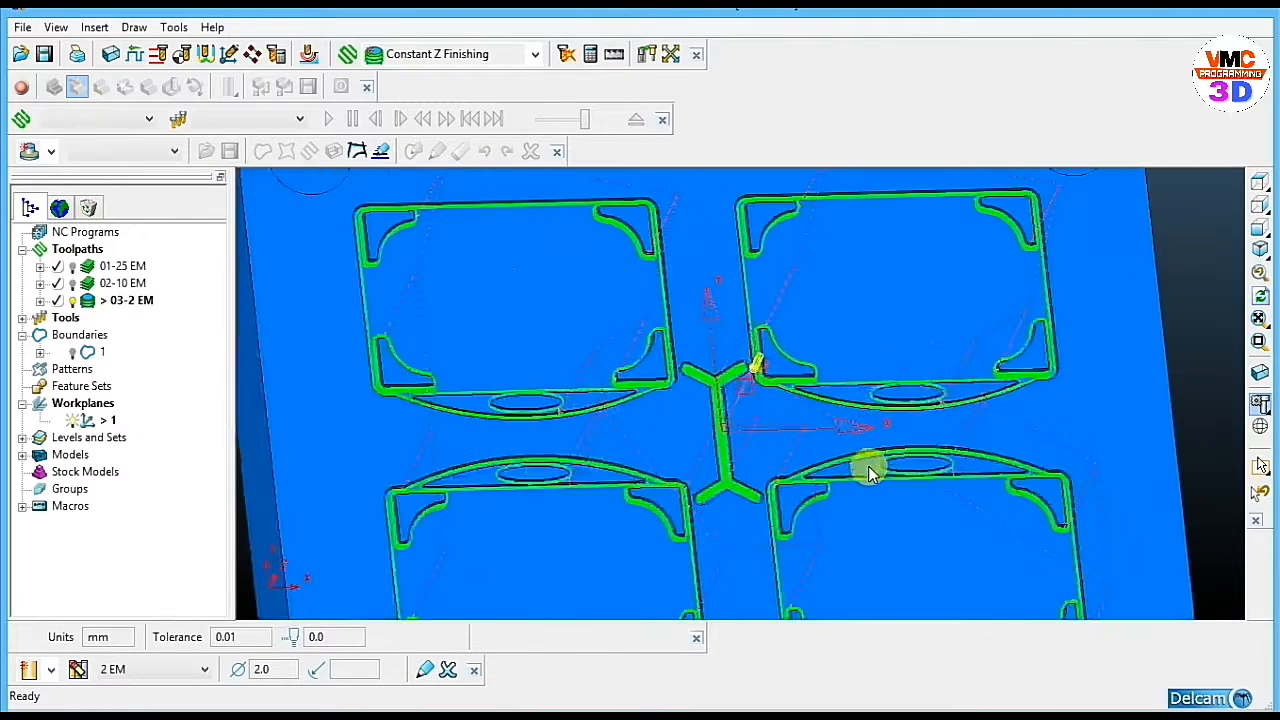
scroll(857, 417, up, 4)
mouse_move(814, 437)
middle_down()
mouse_move(871, 477)
mouse_move(1000, 400)
middle_up()
click(1257, 404)
middle_drag(871, 443, 969, 314)
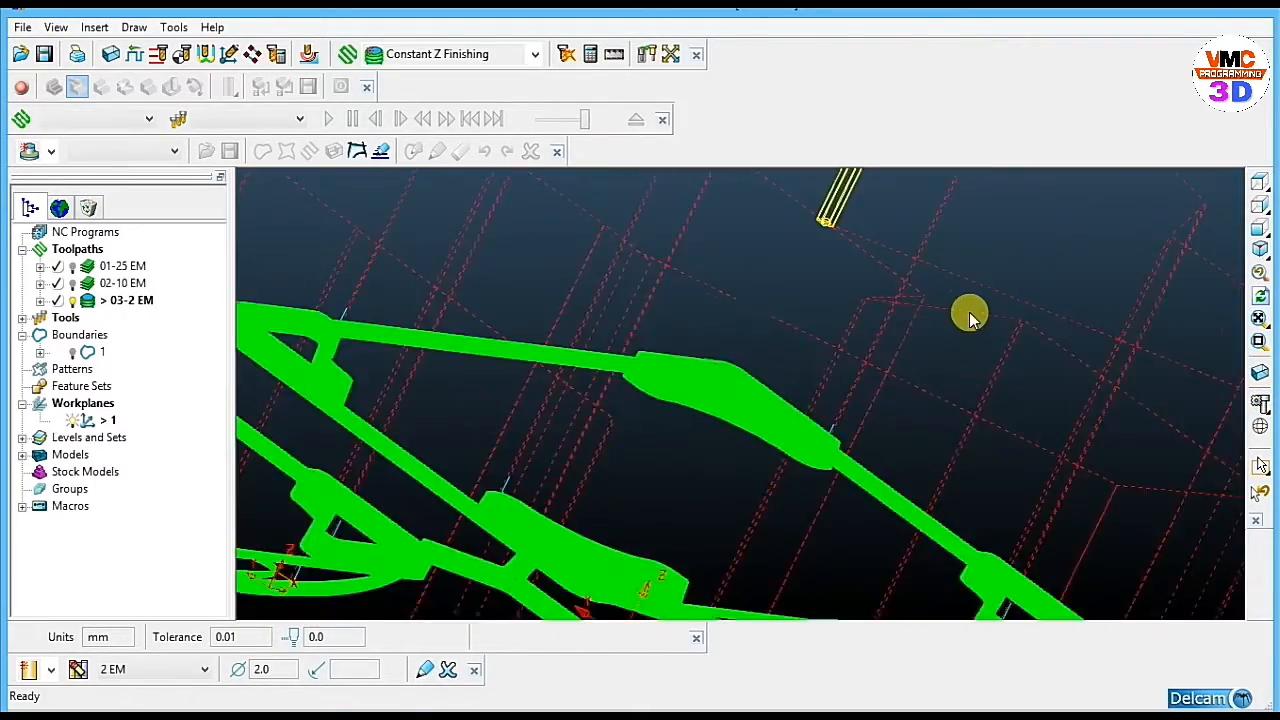
scroll(969, 314, down, 3)
scroll(969, 314, down, 5)
middle_drag(959, 430, 760, 322)
click(1254, 214)
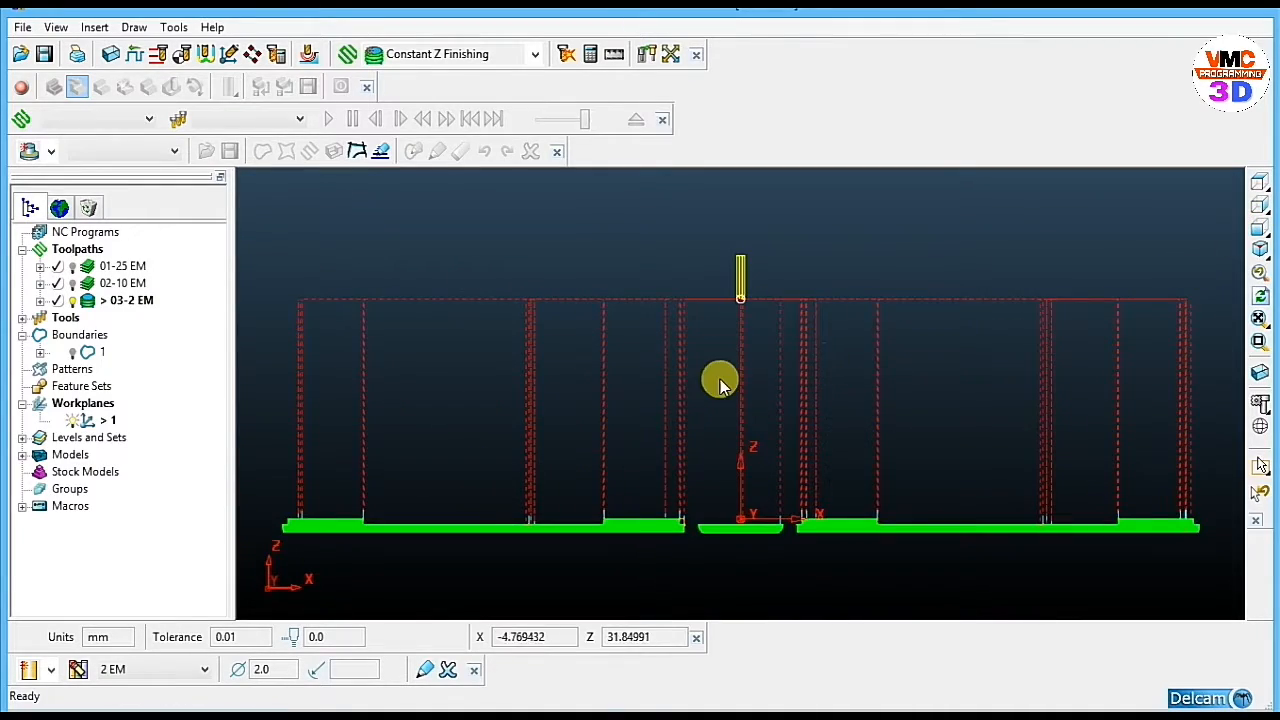
mouse_move(714, 390)
middle_down()
mouse_move(806, 434)
mouse_move(817, 488)
mouse_move(831, 466)
middle_up()
scroll(874, 466, down, 4)
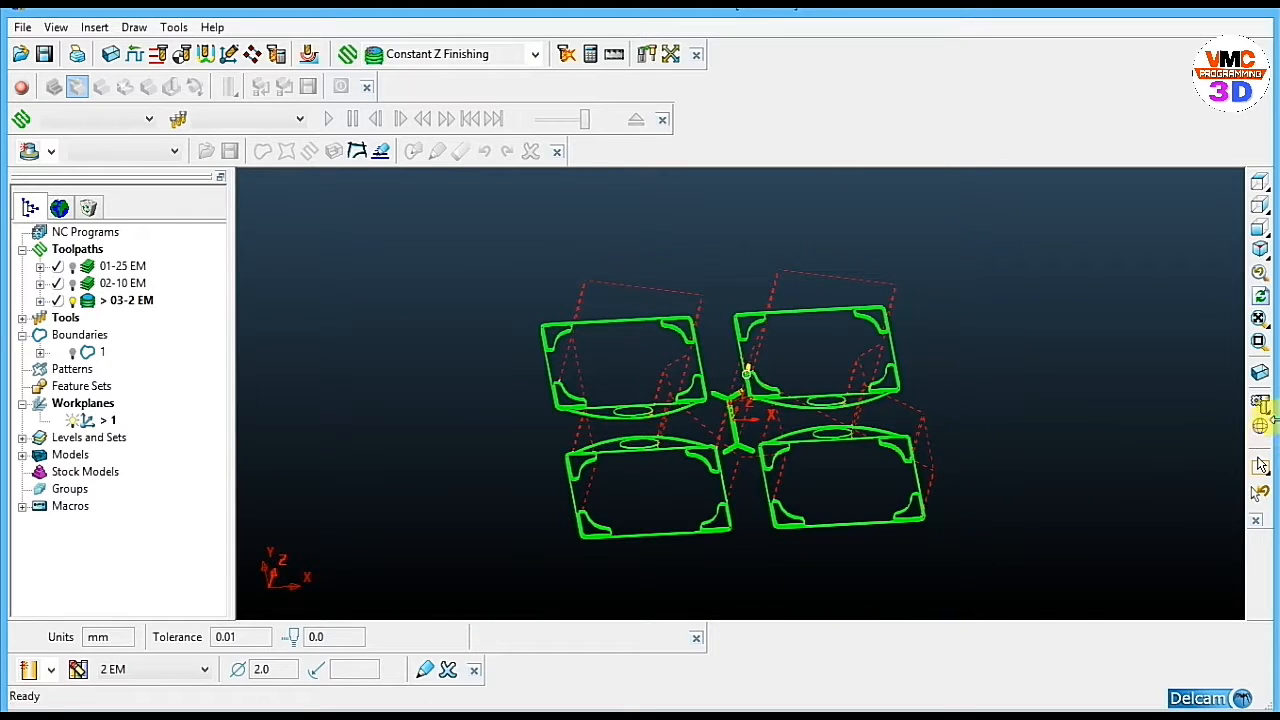
click(1260, 404)
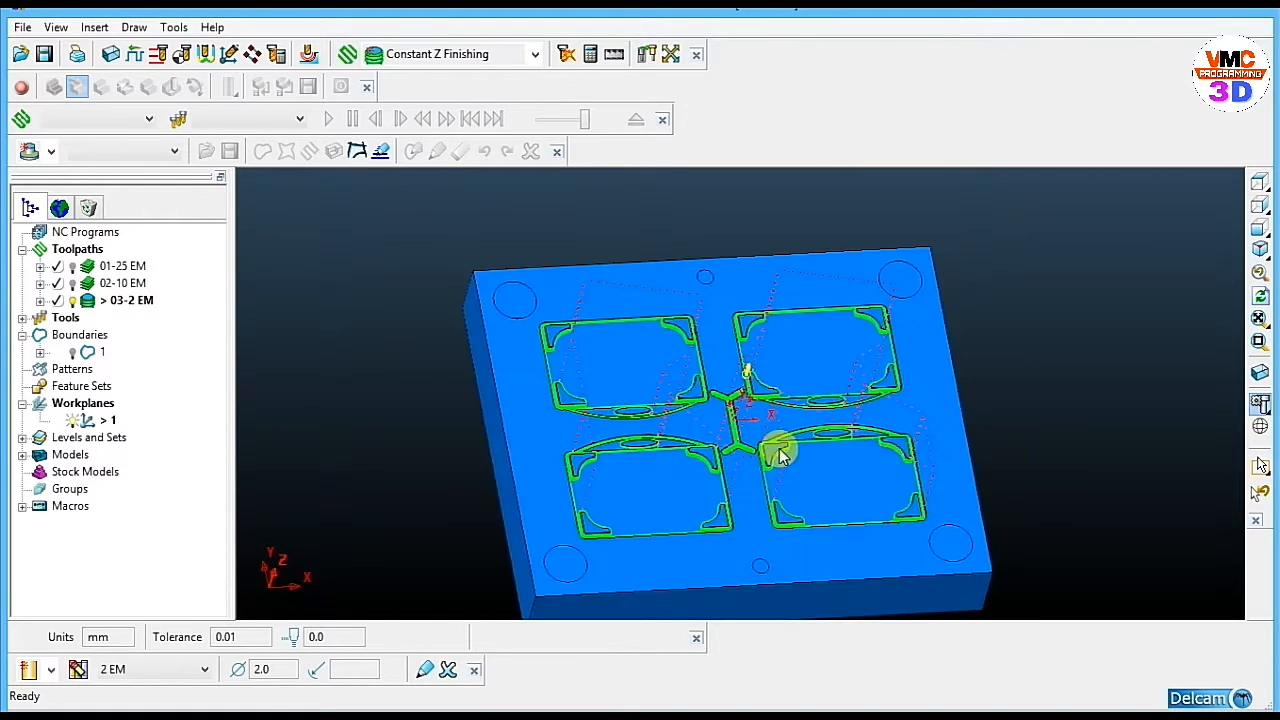
Check the machining statistics of toolpath 03-2 EM.
right_click(140, 300)
click(193, 540)
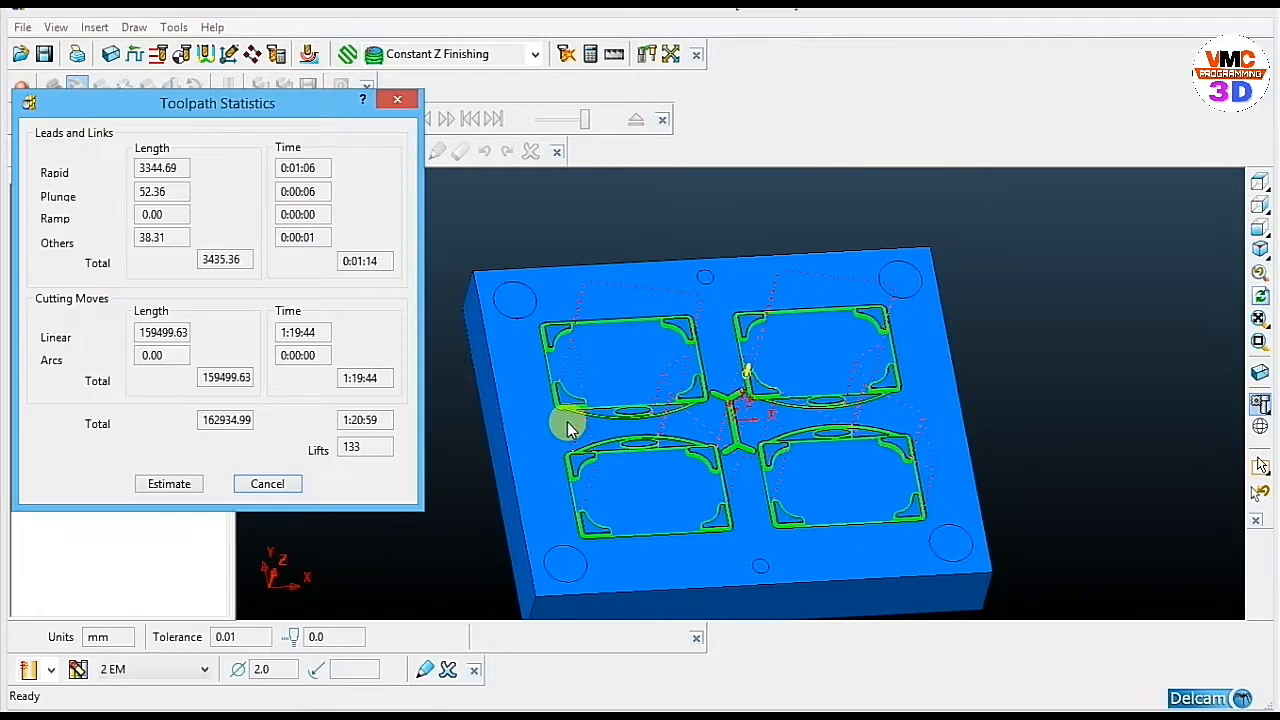
click(296, 481)
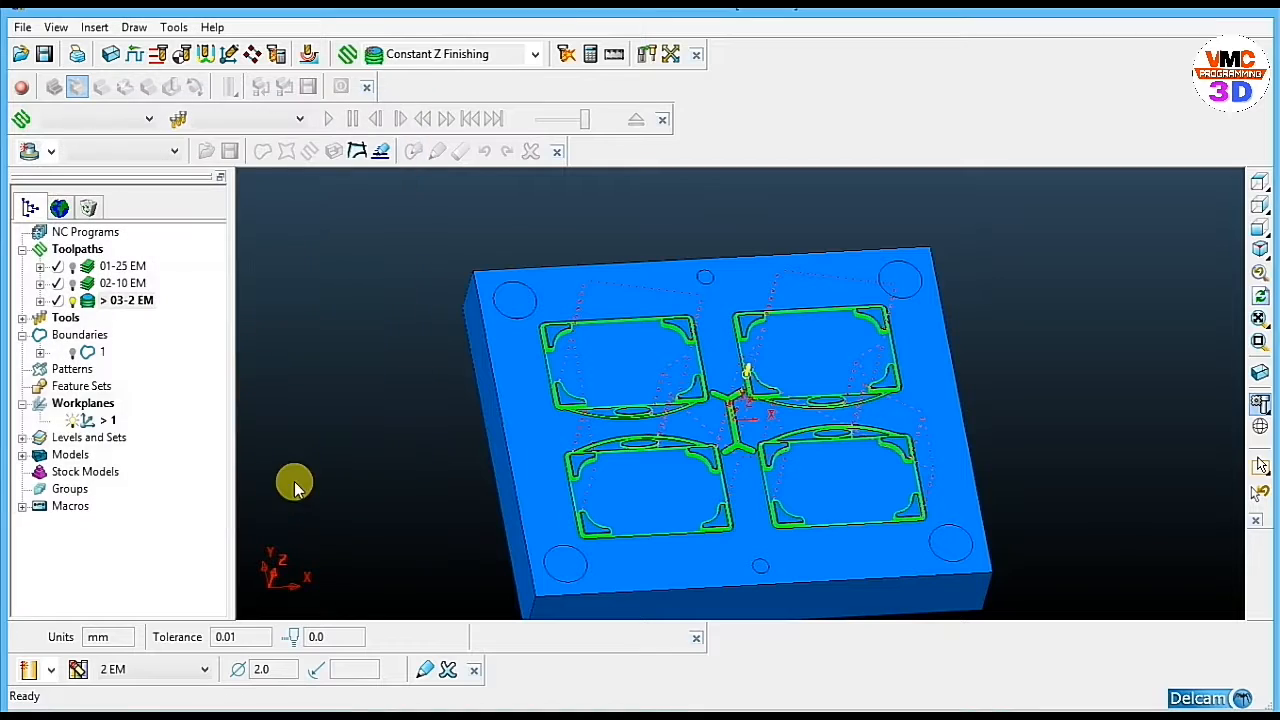
Hide the 03-2 EM toolpath and create a shallow boundary calculated for tool 02-10 EM.
click(72, 300)
right_click(98, 340)
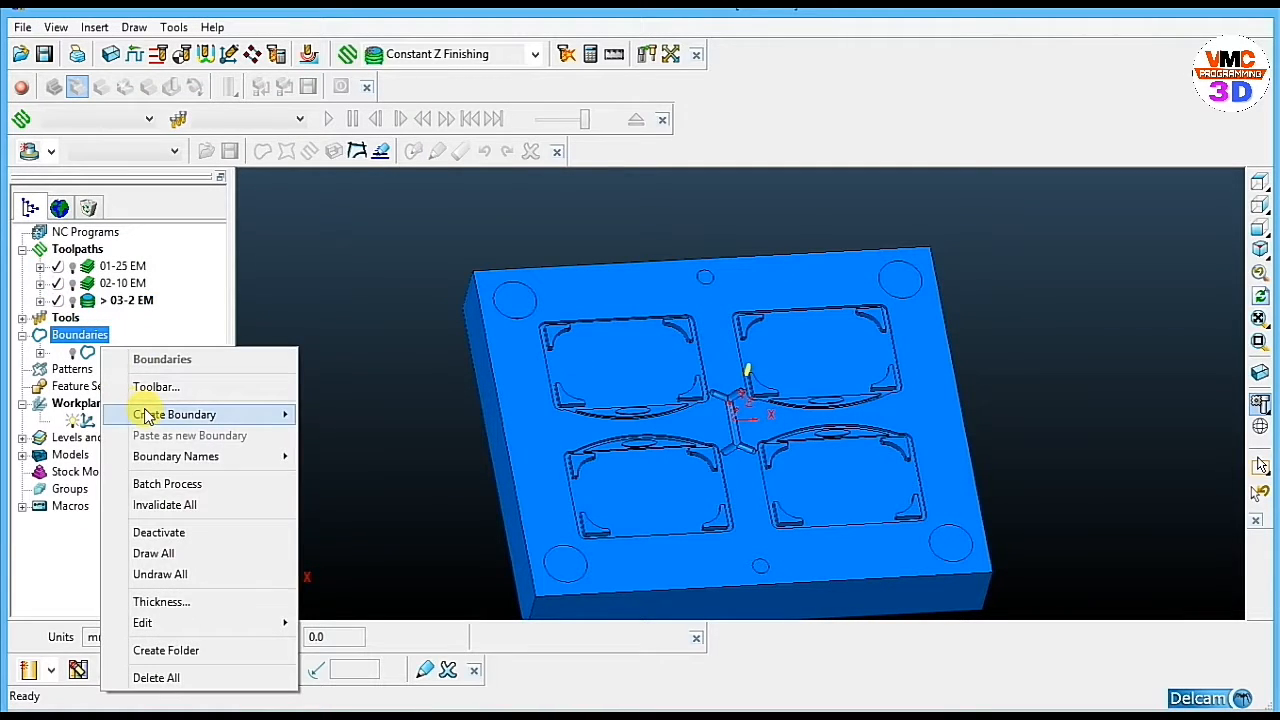
mouse_move(150, 414)
click(346, 478)
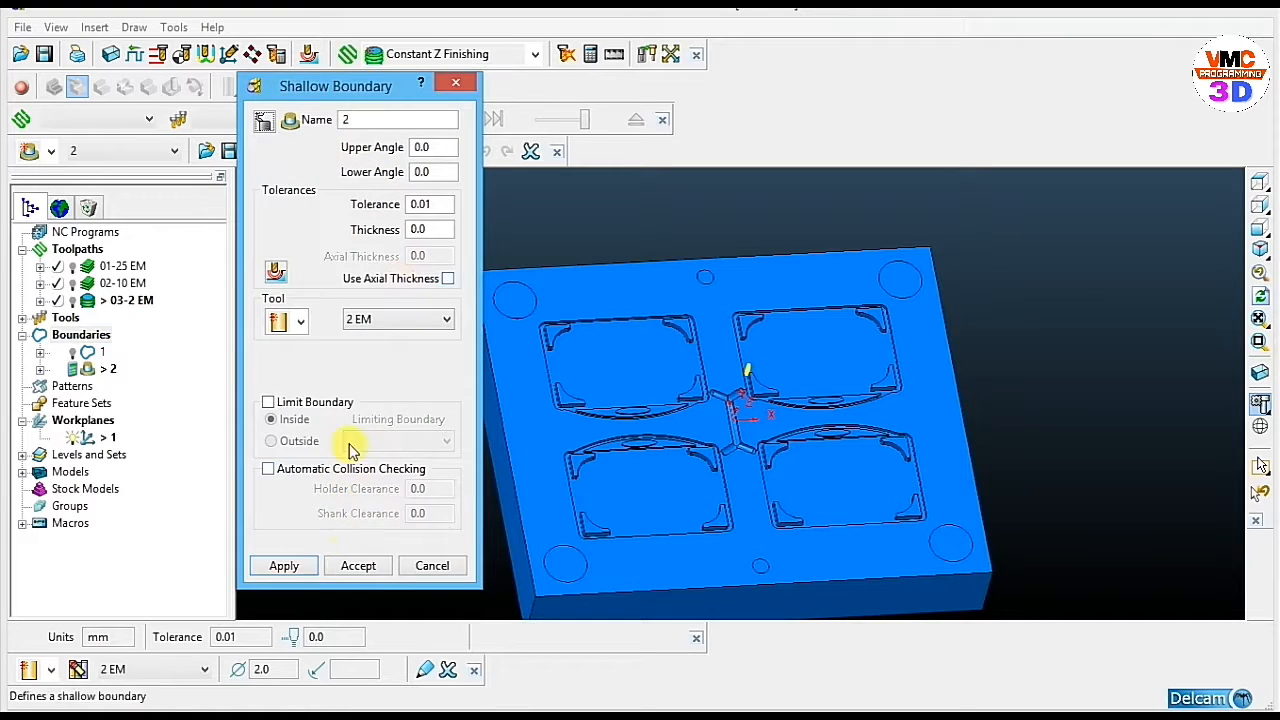
click(388, 325)
click(368, 364)
click(283, 565)
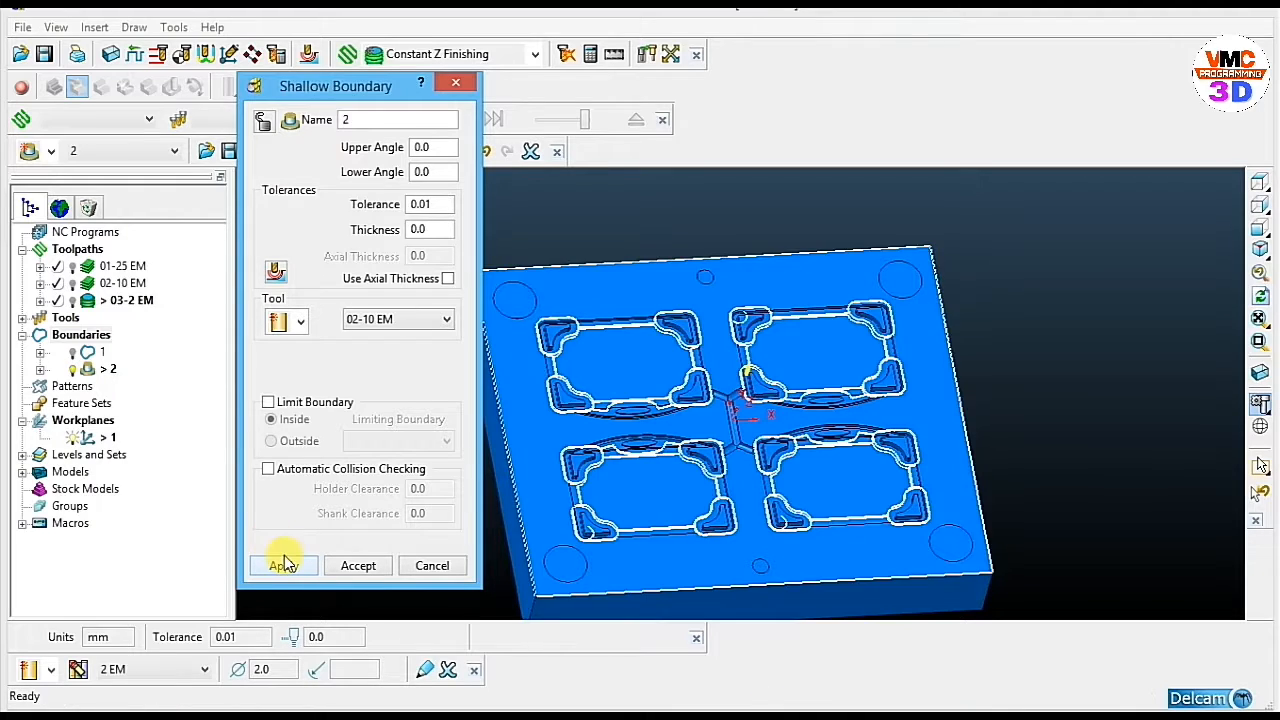
click(358, 565)
Examine the shallow boundary's heights from the side, and its outlines from above over the shaded model.
click(1259, 206)
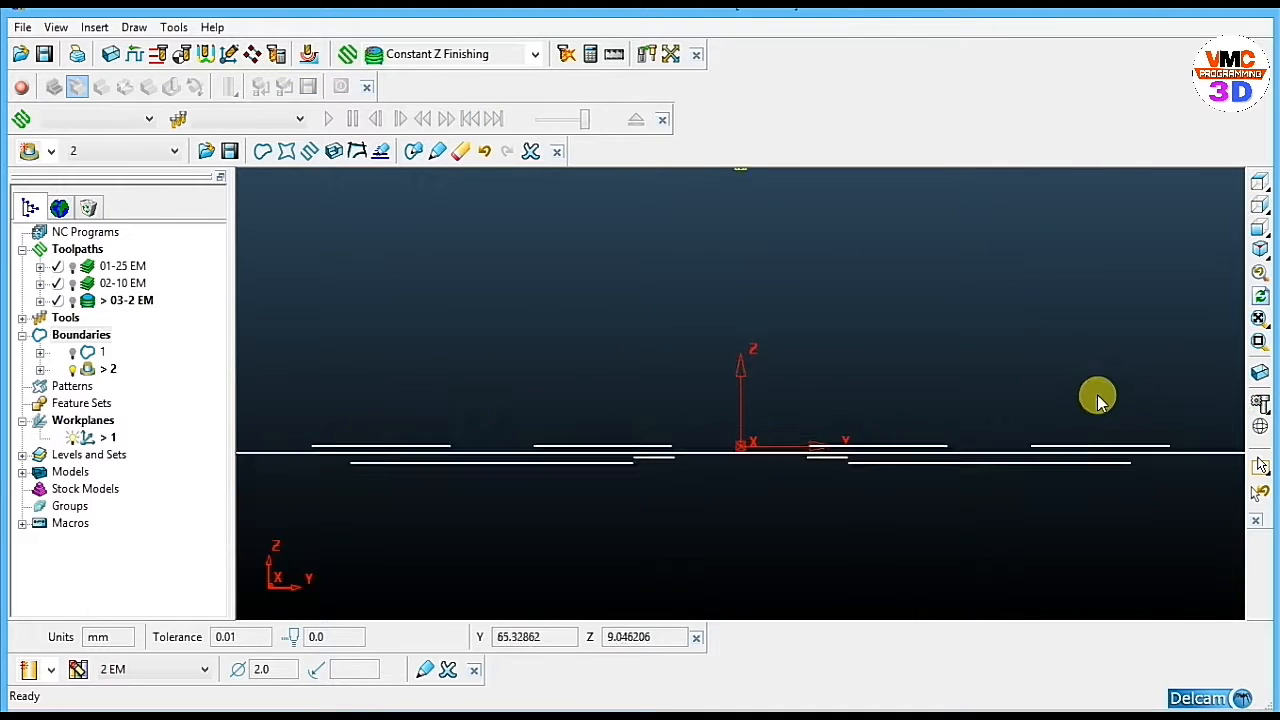
middle_drag(1097, 398, 826, 422)
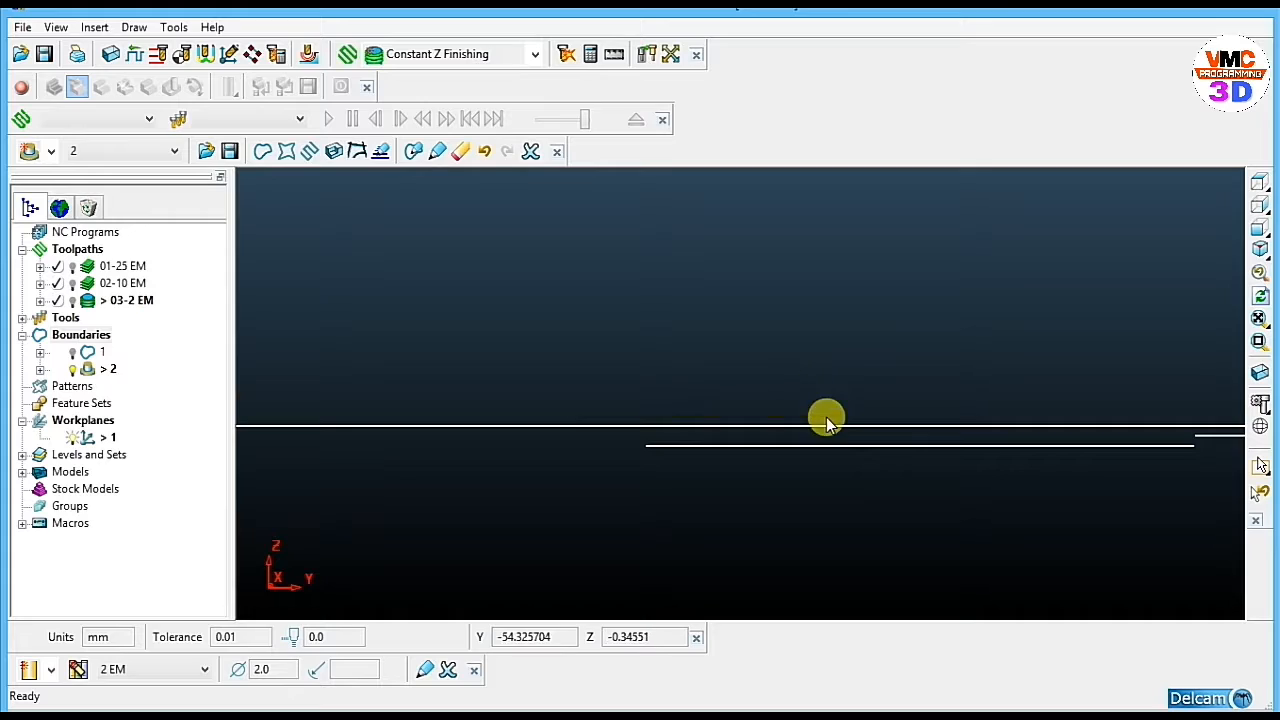
click(1259, 182)
click(1259, 372)
middle_drag(737, 505, 760, 420)
click(1259, 404)
middle_drag(860, 415, 868, 452)
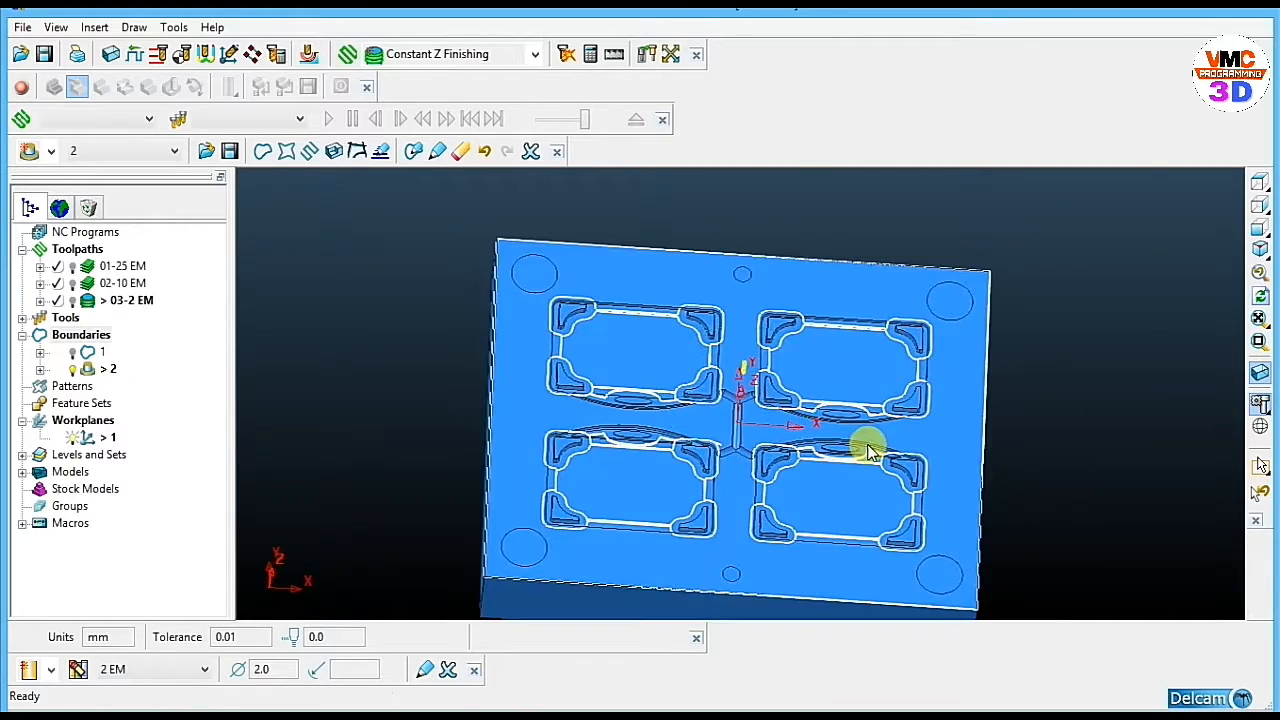
Calculate a non-spiral 3D Offset Finishing toolpath with tool 02-10 EM and a 3 mm stepover, kept inside boundary 2.
click(346, 54)
click(776, 506)
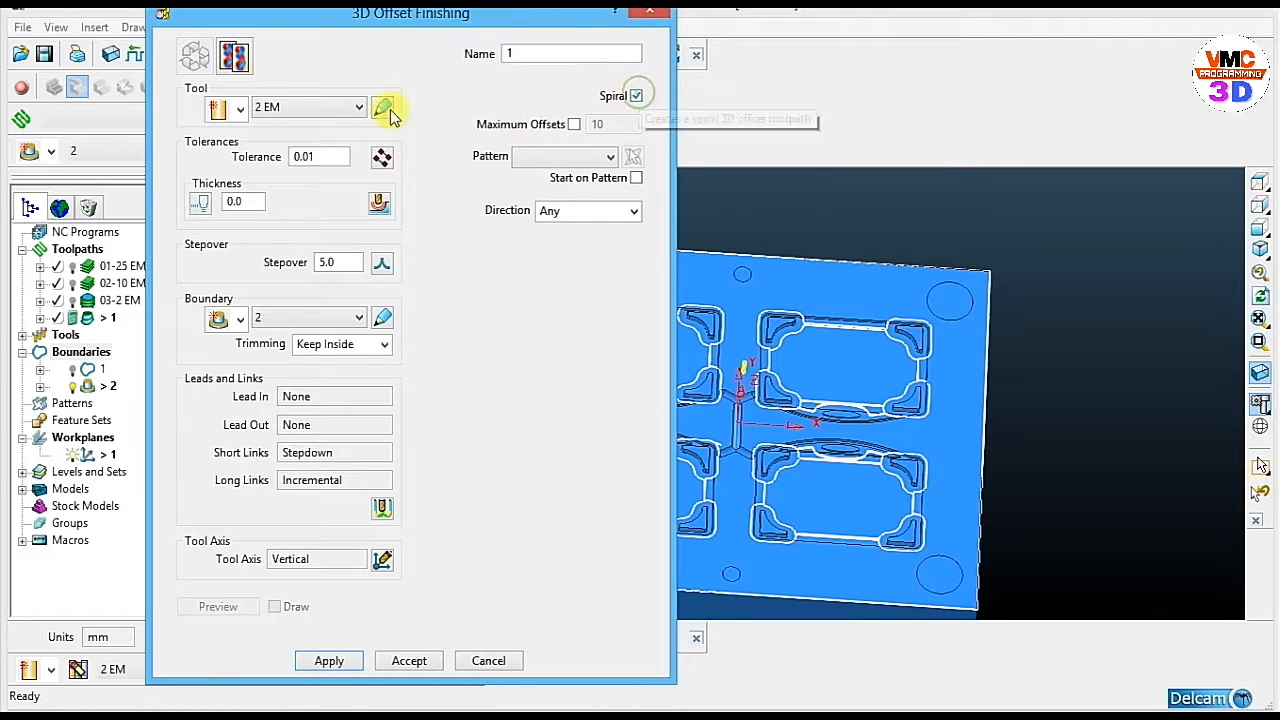
click(286, 107)
click(305, 161)
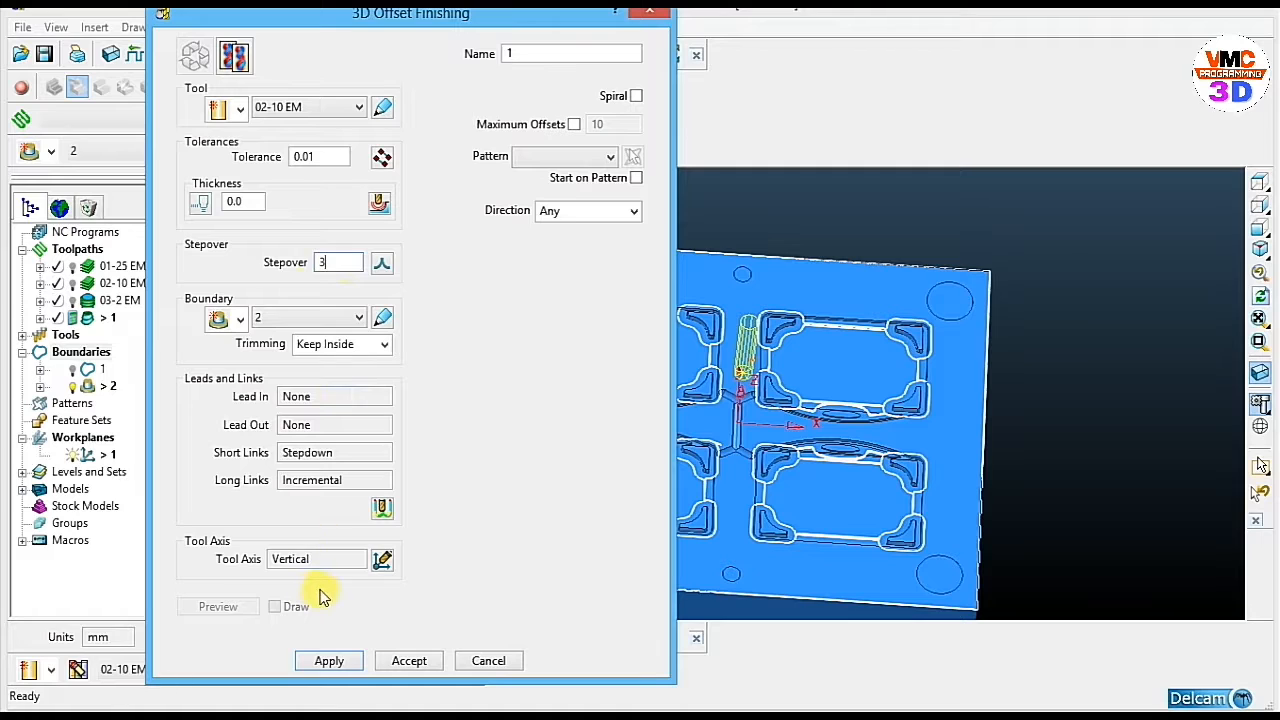
click(330, 661)
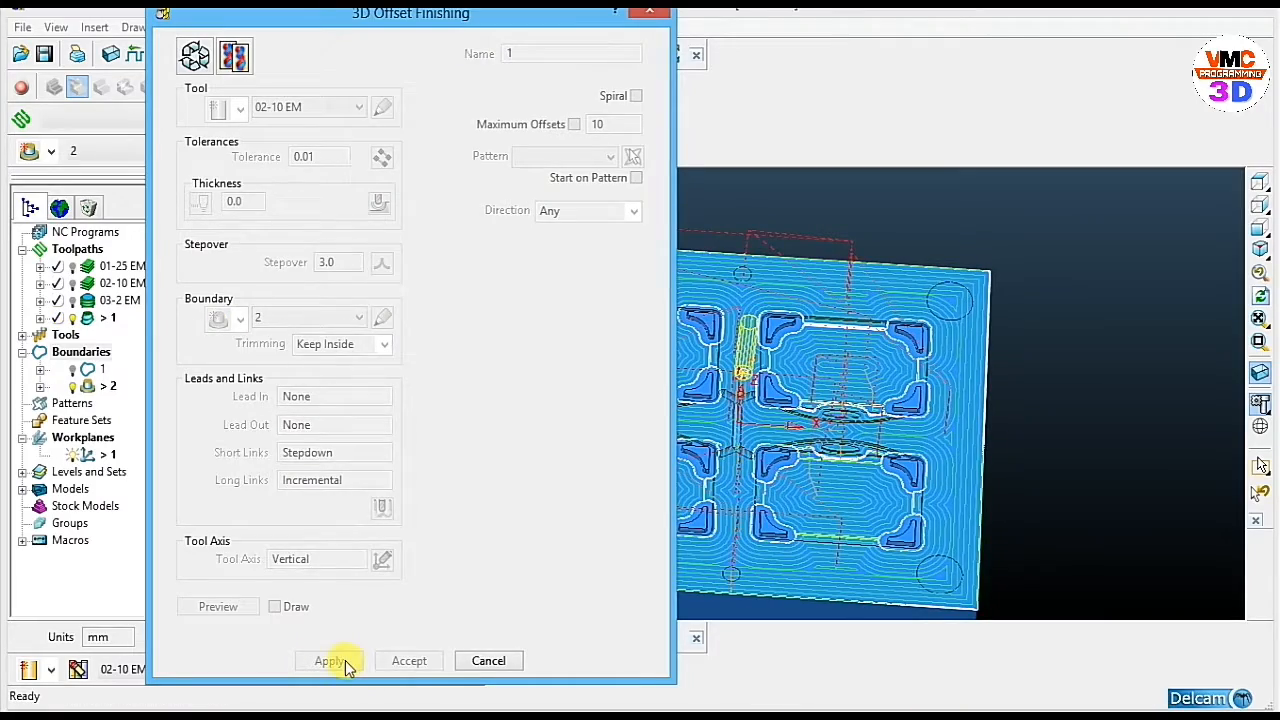
click(476, 659)
Inspect the 3D offset passes around the cavities and rename the toolpath as 04-10 EM.
middle_drag(680, 580, 714, 551)
scroll(718, 545, up, 2)
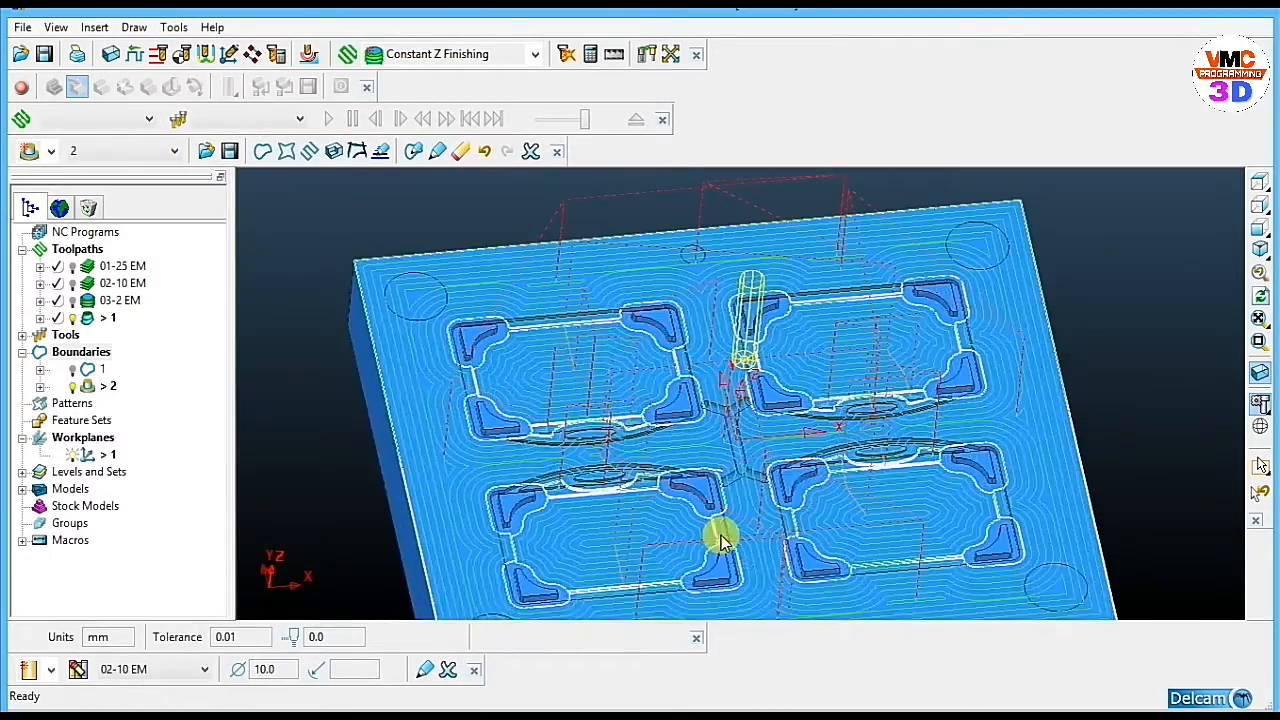
scroll(718, 538, up, 3)
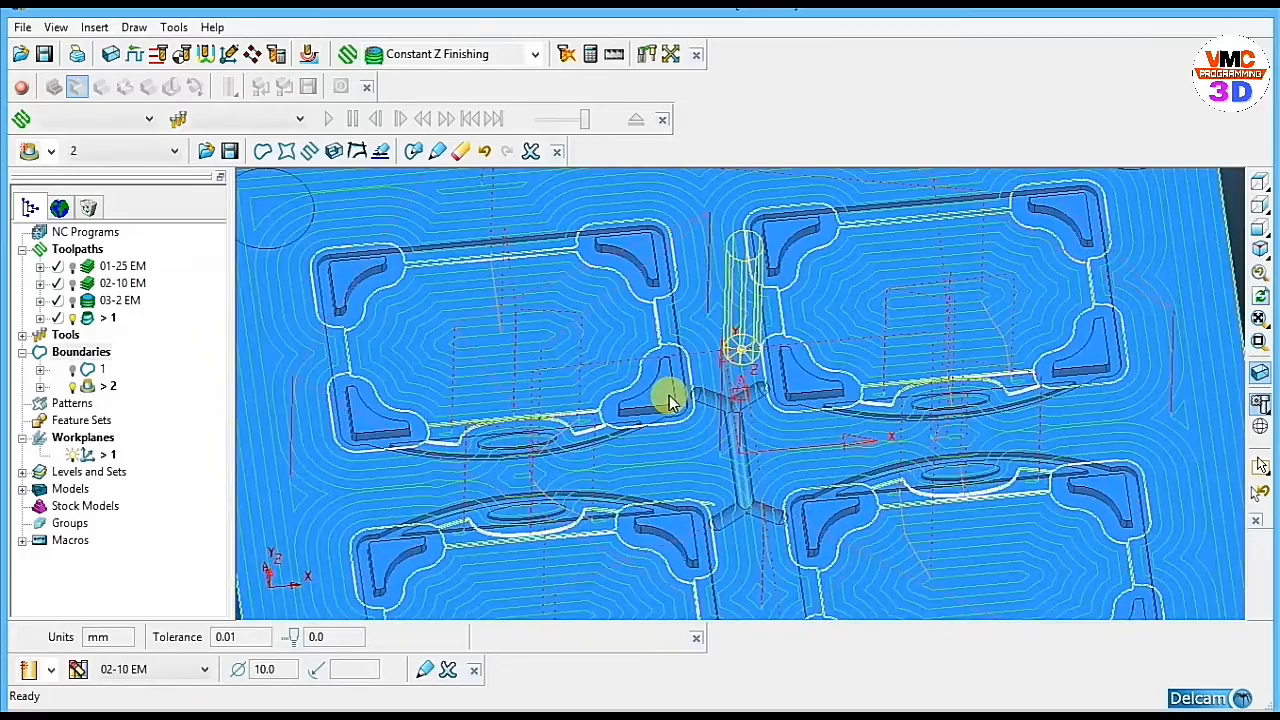
scroll(670, 401, down, 5)
middle_drag(674, 400, 923, 537)
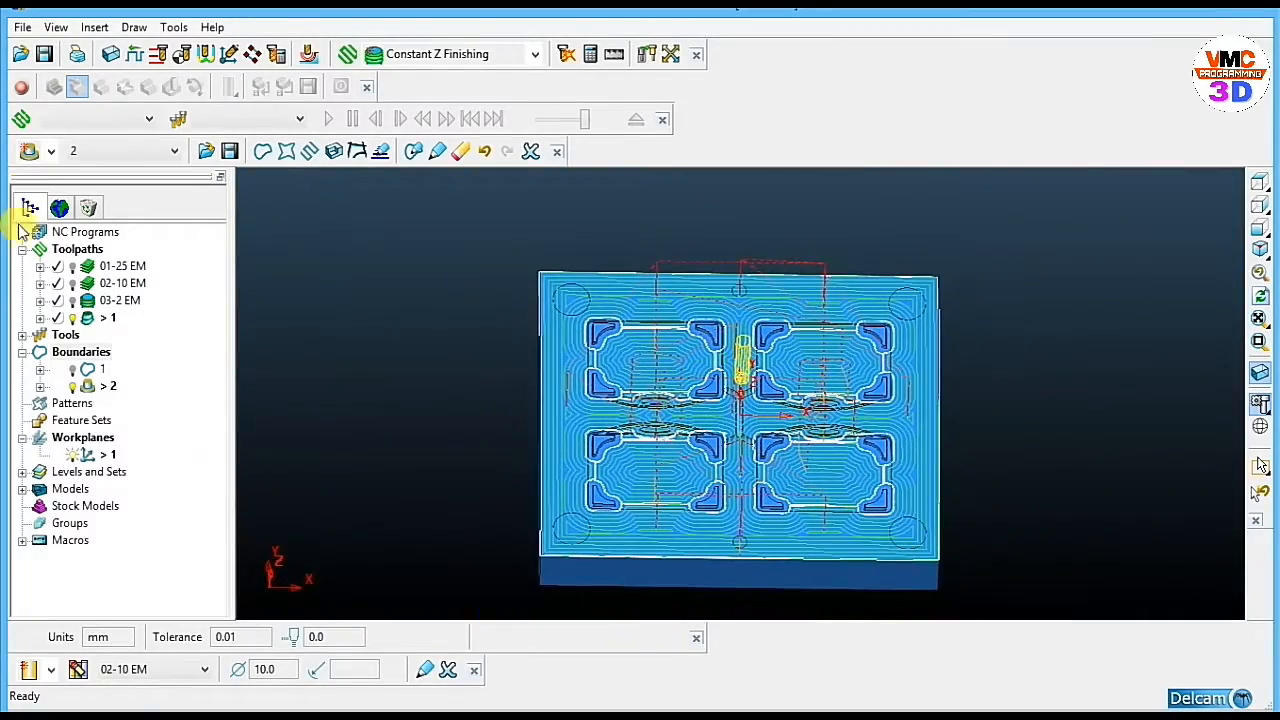
right_click(110, 317)
click(180, 400)
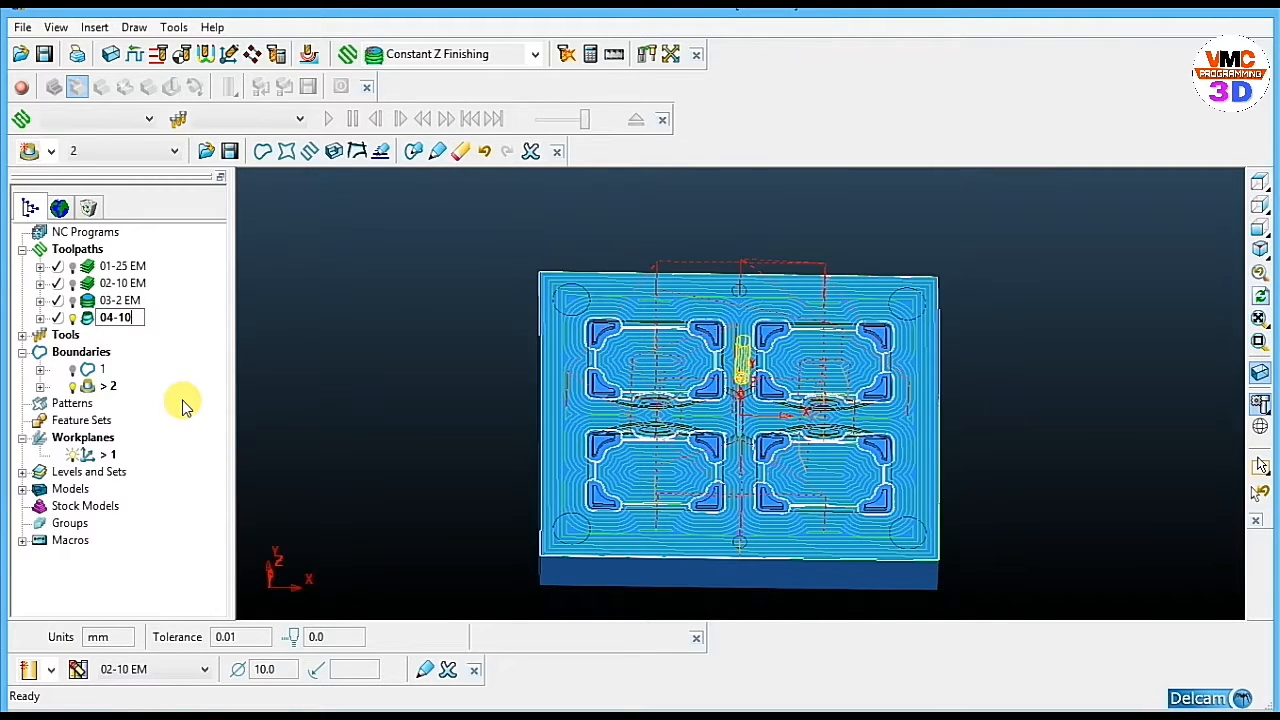
text(04-10 EM)
Load toolpath 04-10 EM for simulation and activate toolpath 03-2 EM.
middle_drag(376, 342, 375, 373)
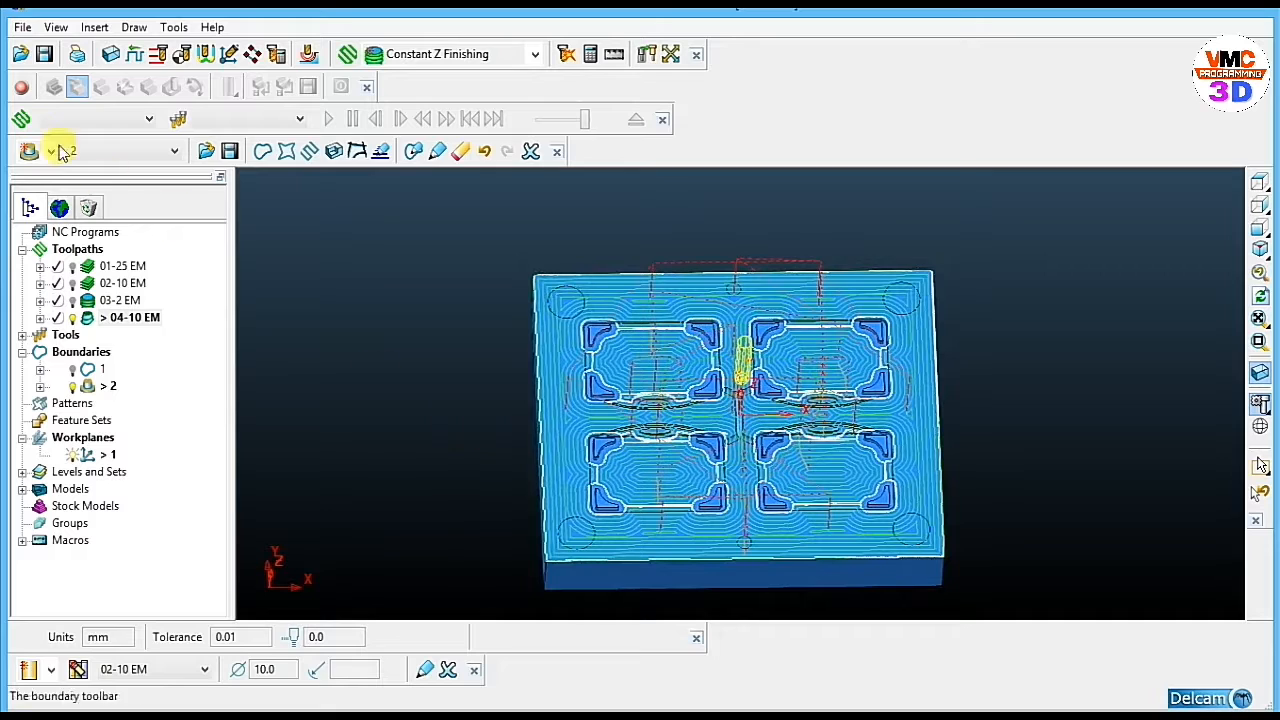
click(22, 92)
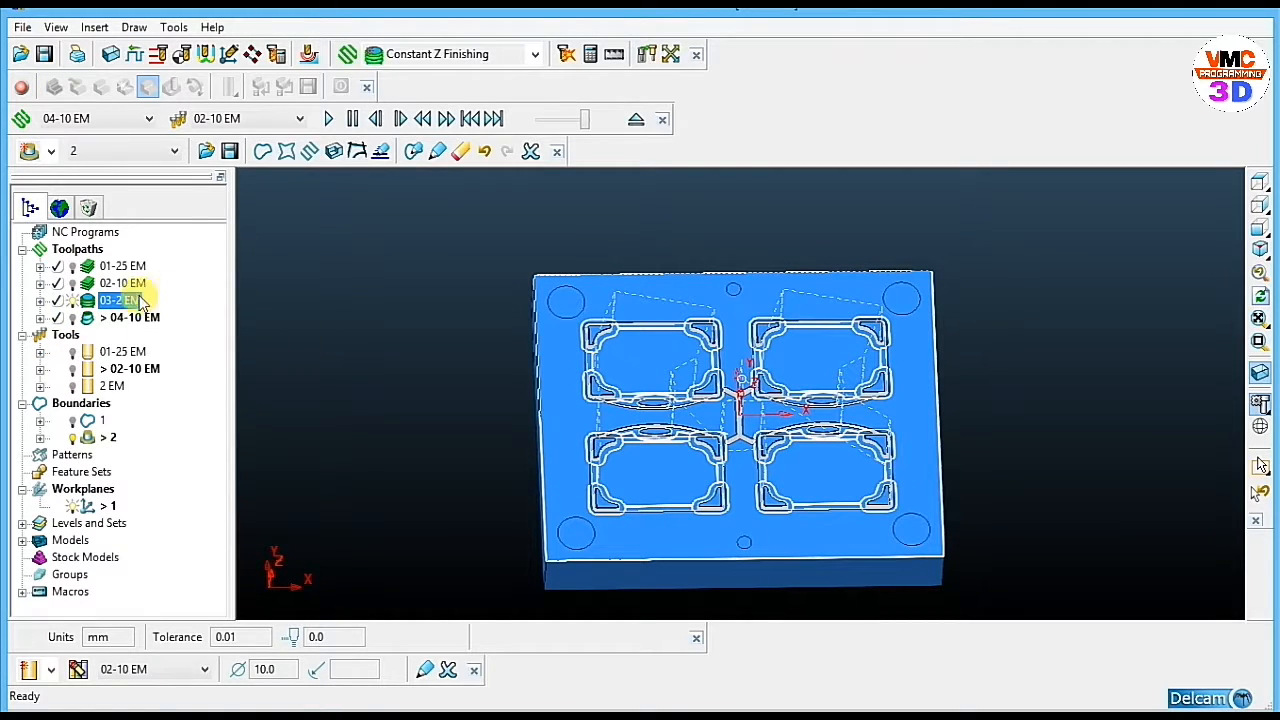
right_click(115, 300)
click(178, 204)
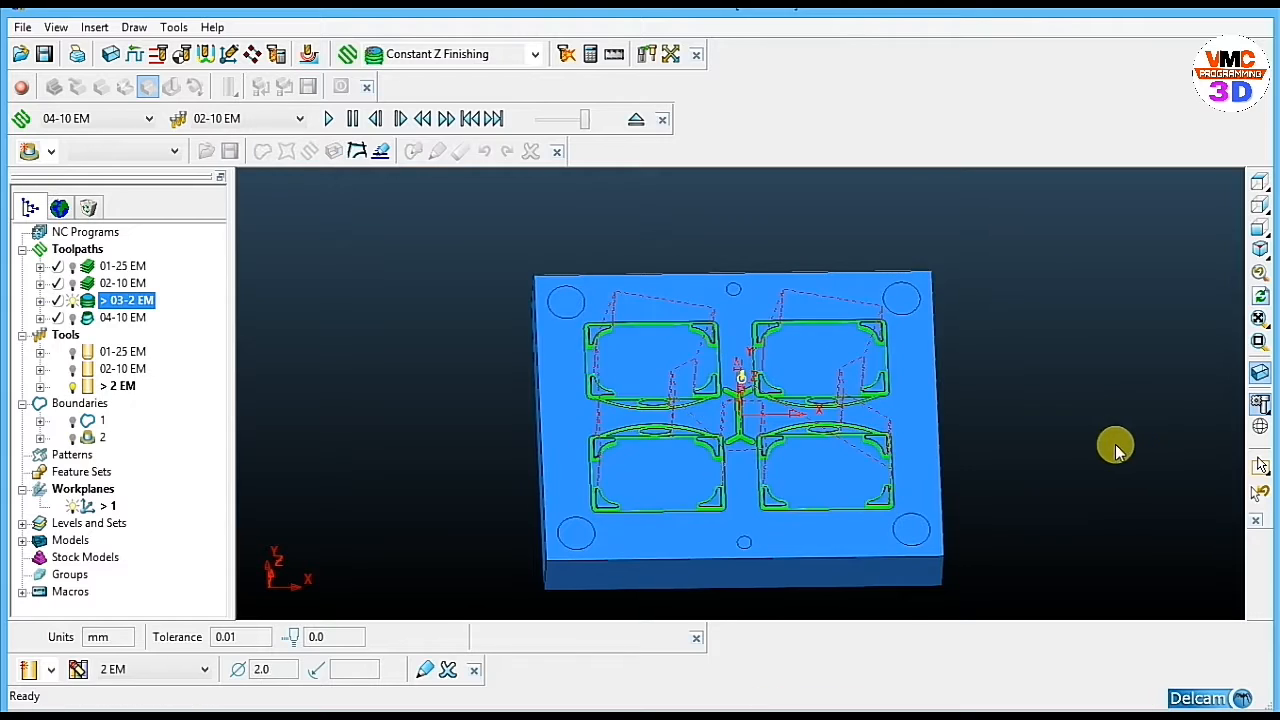
Delete the cutting passes of the Y-ended runner at the plate's centre from toolpath 03-2 EM.
scroll(1085, 403, up, 6)
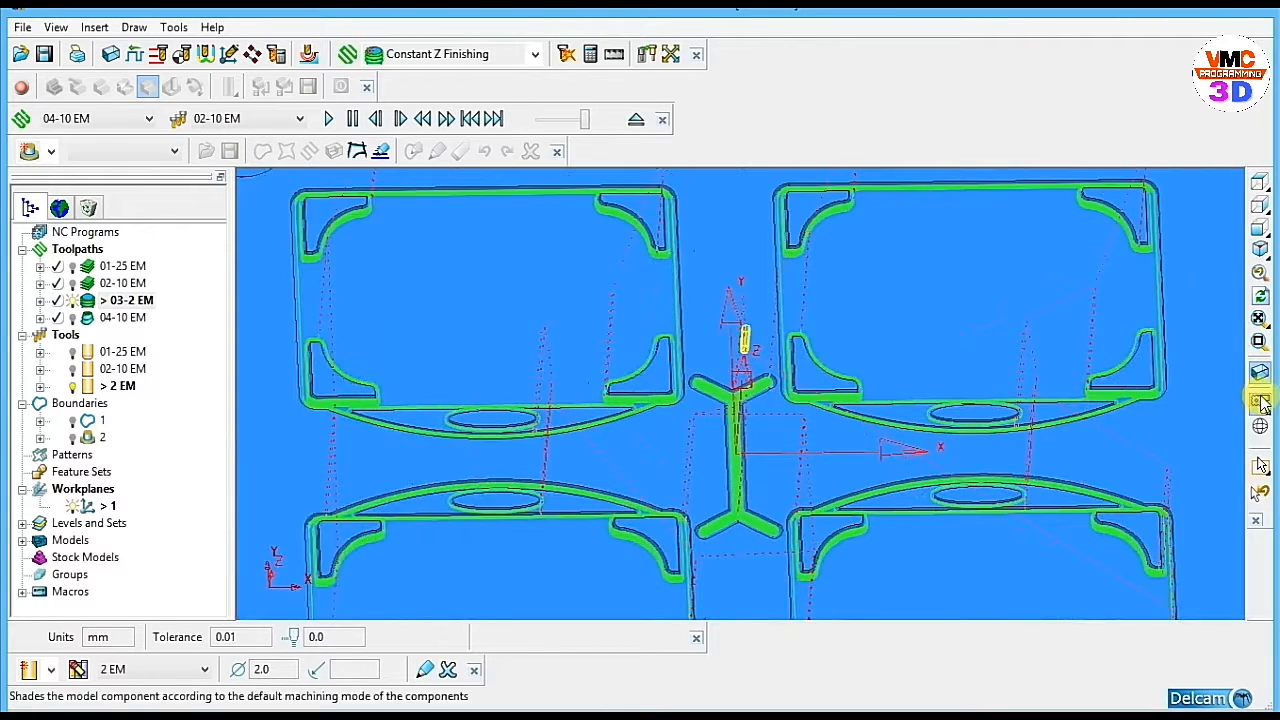
click(1259, 372)
drag(700, 367, 762, 532)
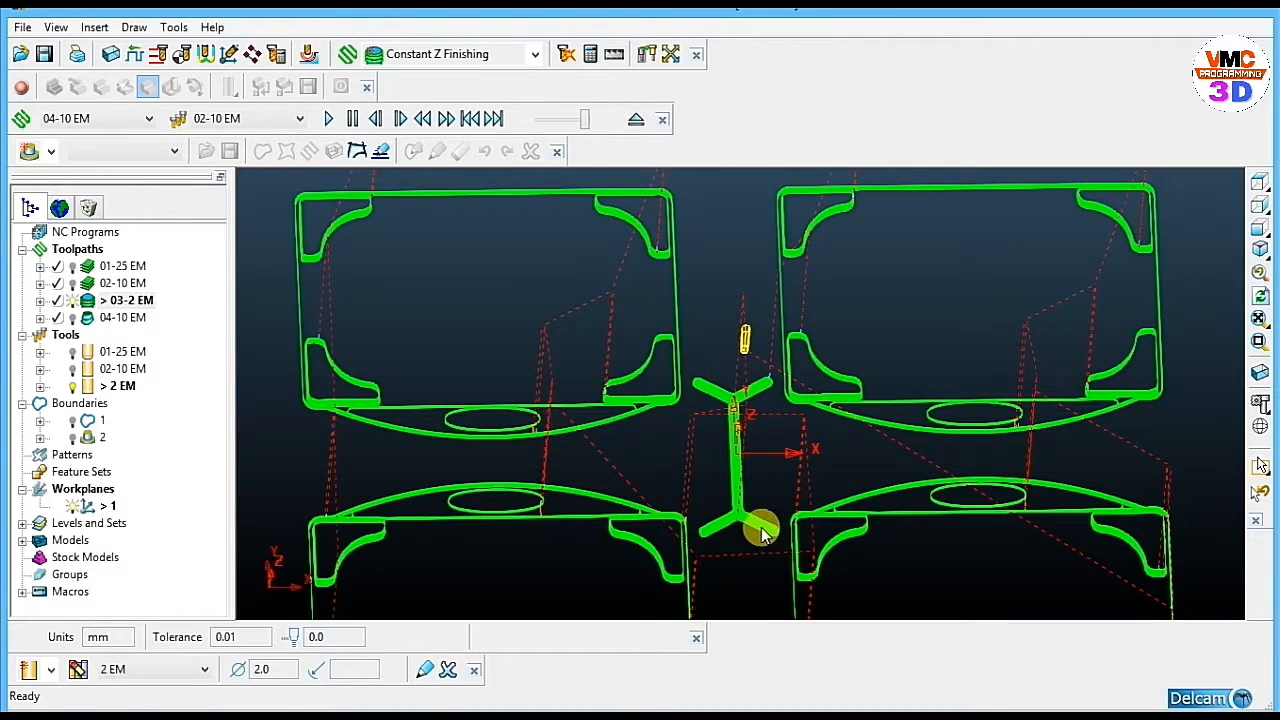
right_click(762, 532)
click(745, 617)
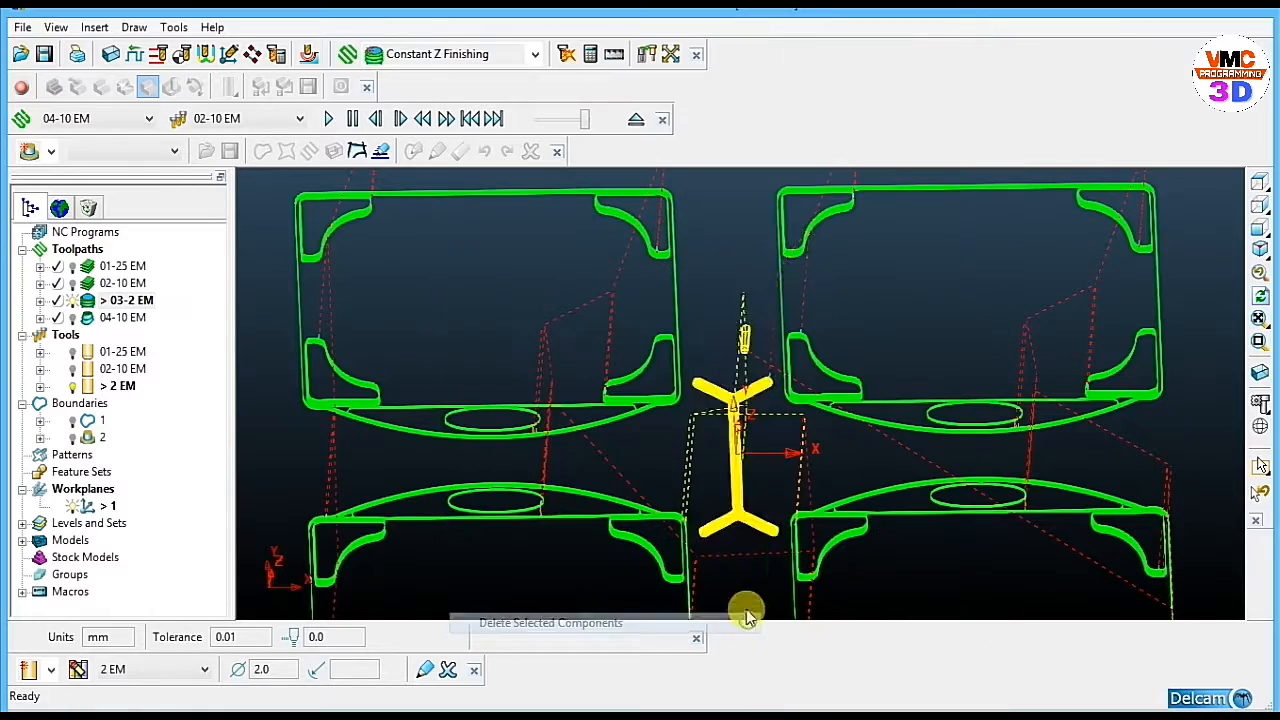
scroll(736, 522, down, 5)
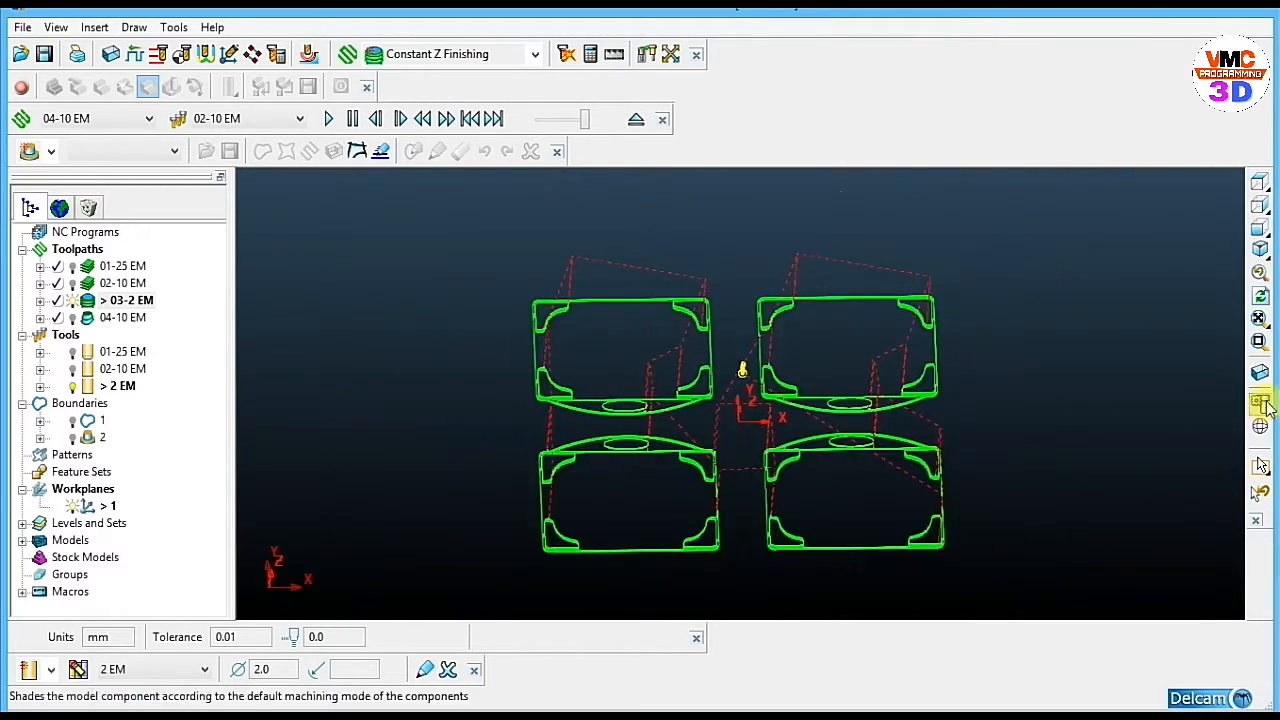
Show the shaded model to check the remaining 03-2 EM passes, and hide that toolpath.
click(1259, 404)
middle_drag(783, 490, 870, 445)
scroll(911, 503, up, 3)
scroll(900, 510, down, 3)
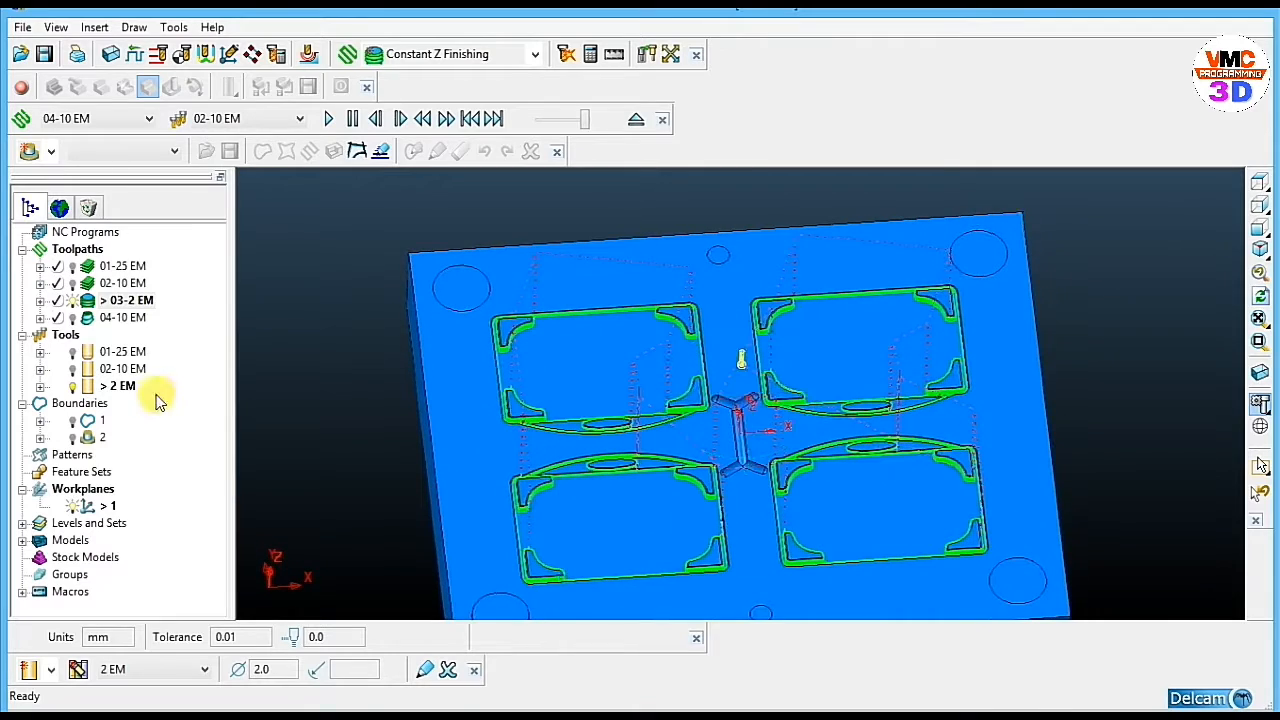
click(76, 302)
middle_drag(777, 416, 817, 471)
scroll(730, 432, up, 2)
scroll(709, 428, down, 3)
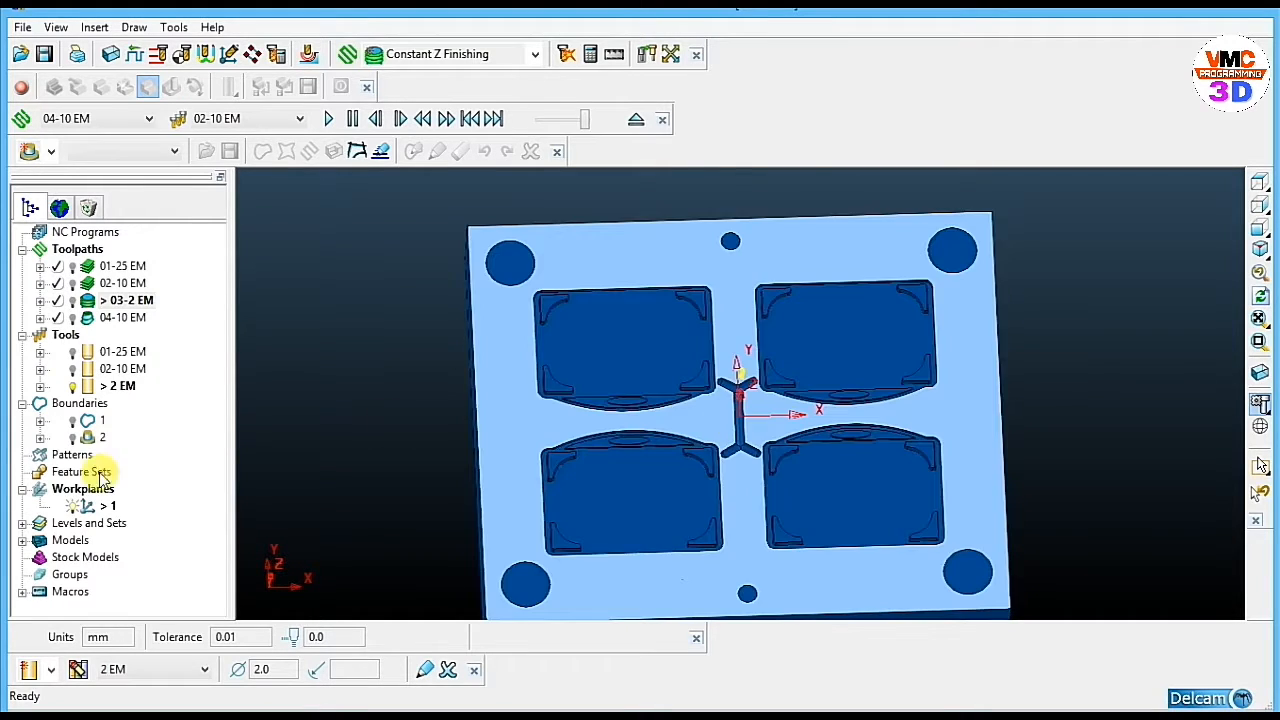
Create a user-defined boundary from the model edges of the plate's selected top face.
right_click(79, 403)
mouse_move(254, 138)
click(356, 347)
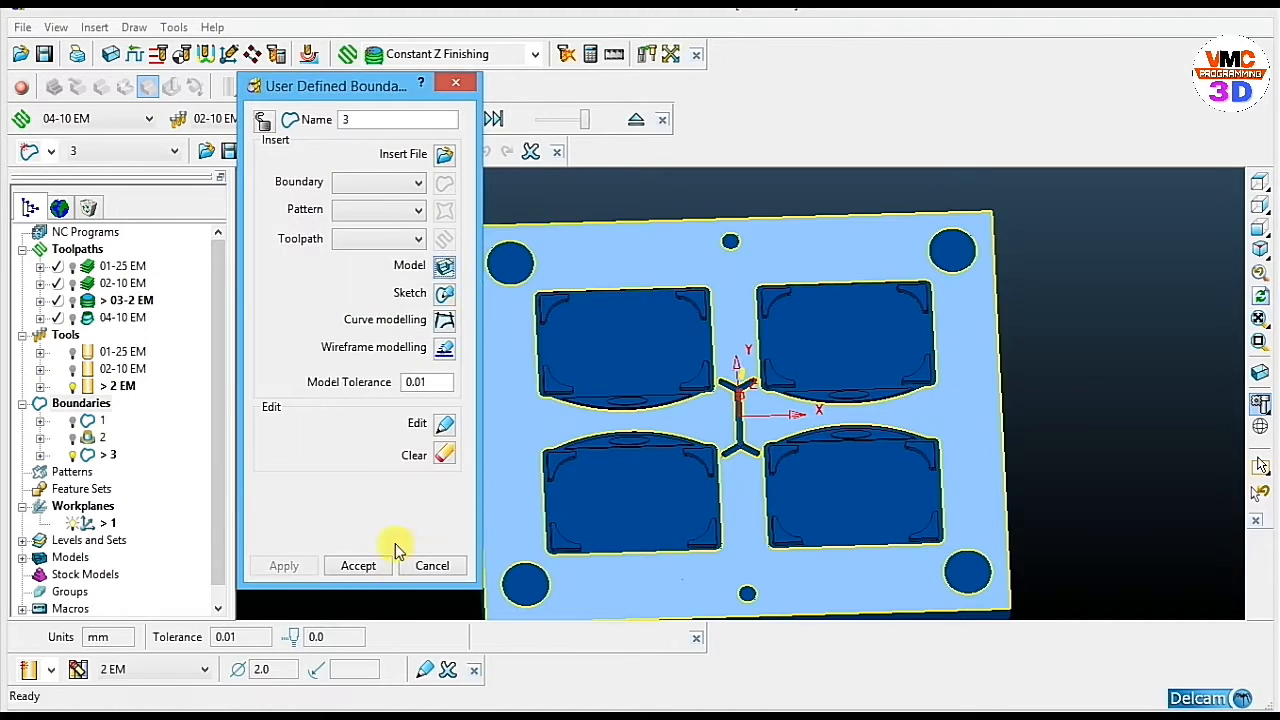
click(360, 565)
Delete the plate, hole and cavity outlines from boundary 3, keeping only the central runner's outline.
click(1259, 404)
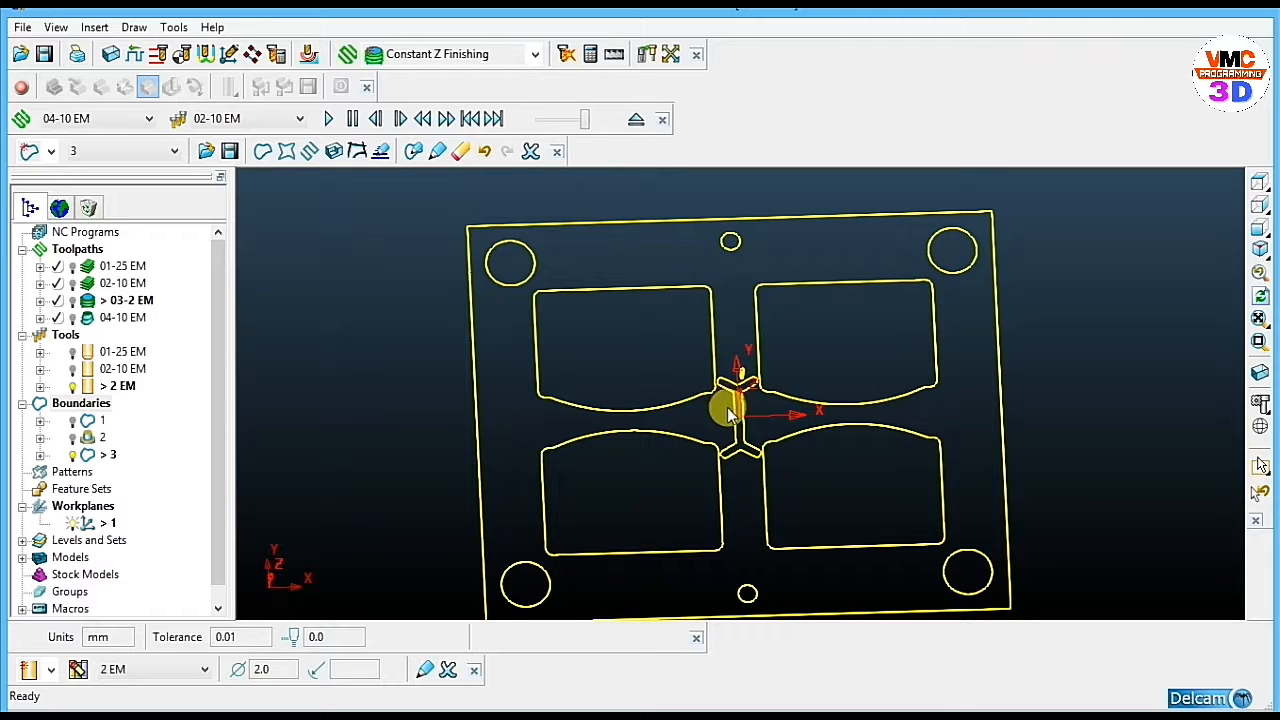
right_click(874, 429)
mouse_move(905, 505)
click(862, 505)
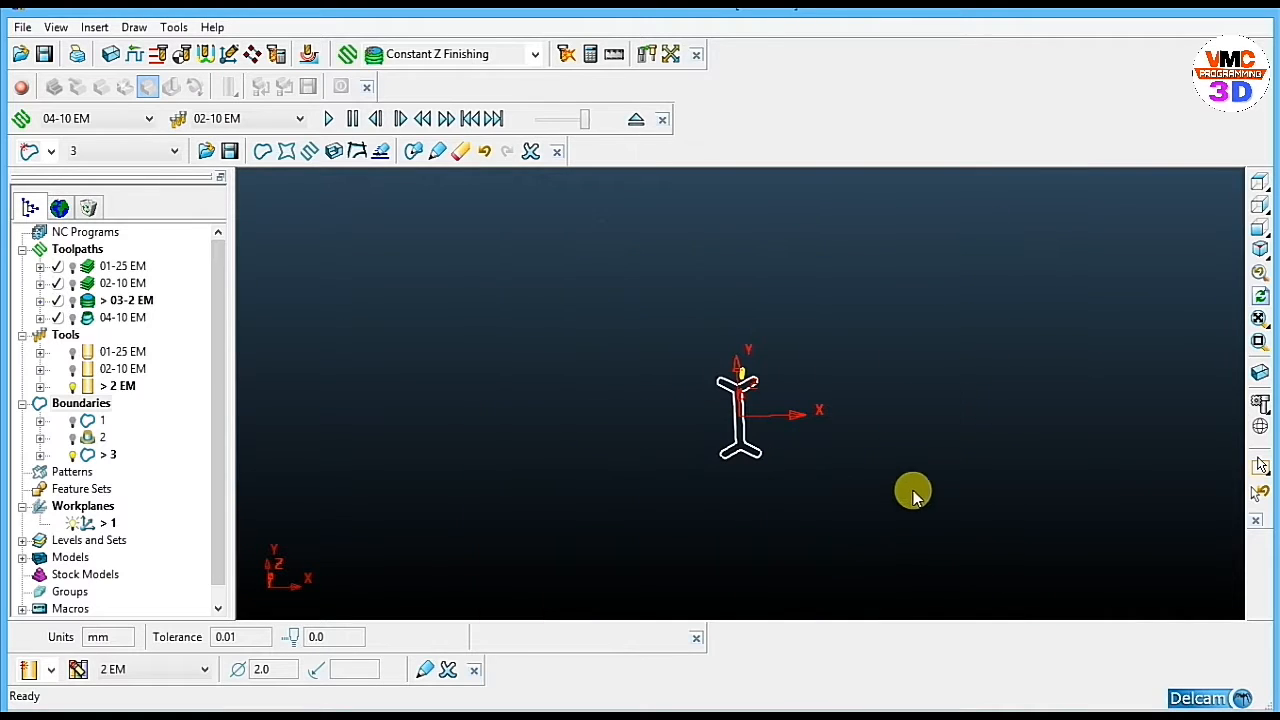
Set up an Optimised Constant Z Finishing toolpath with a new 4 mm diameter ball nosed tool named 4 BALL.
click(1256, 404)
click(535, 54)
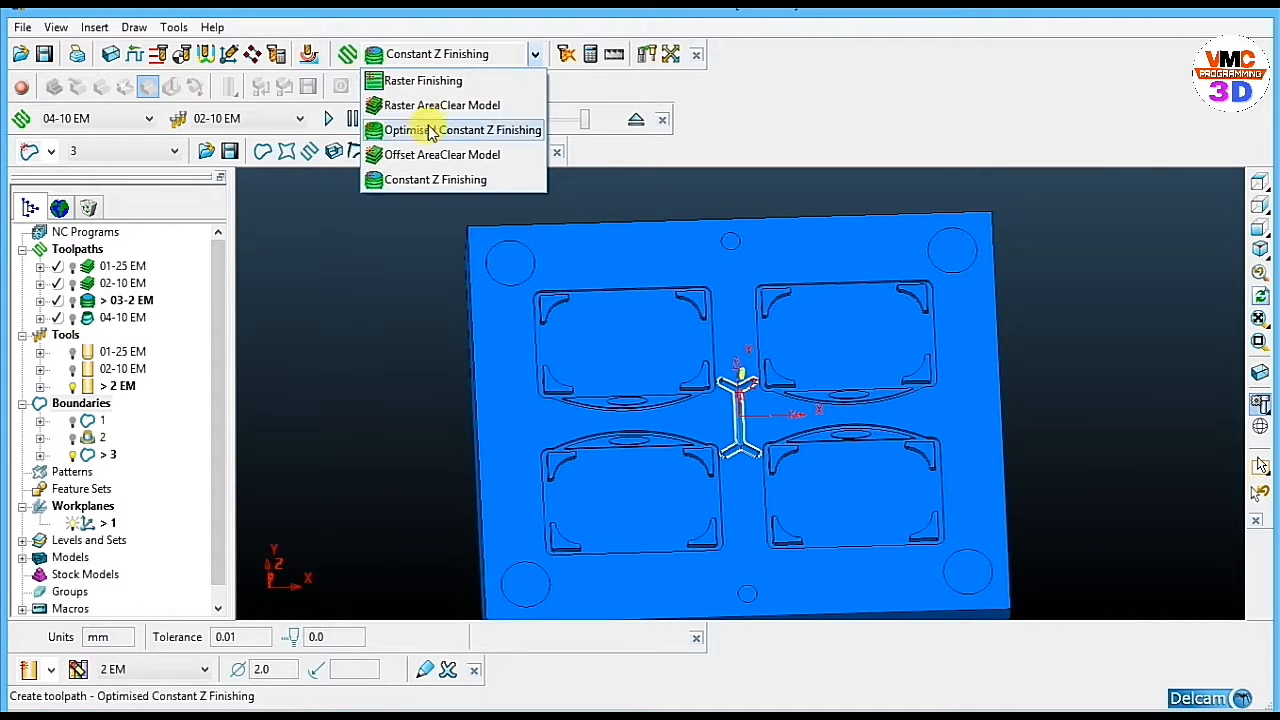
click(424, 127)
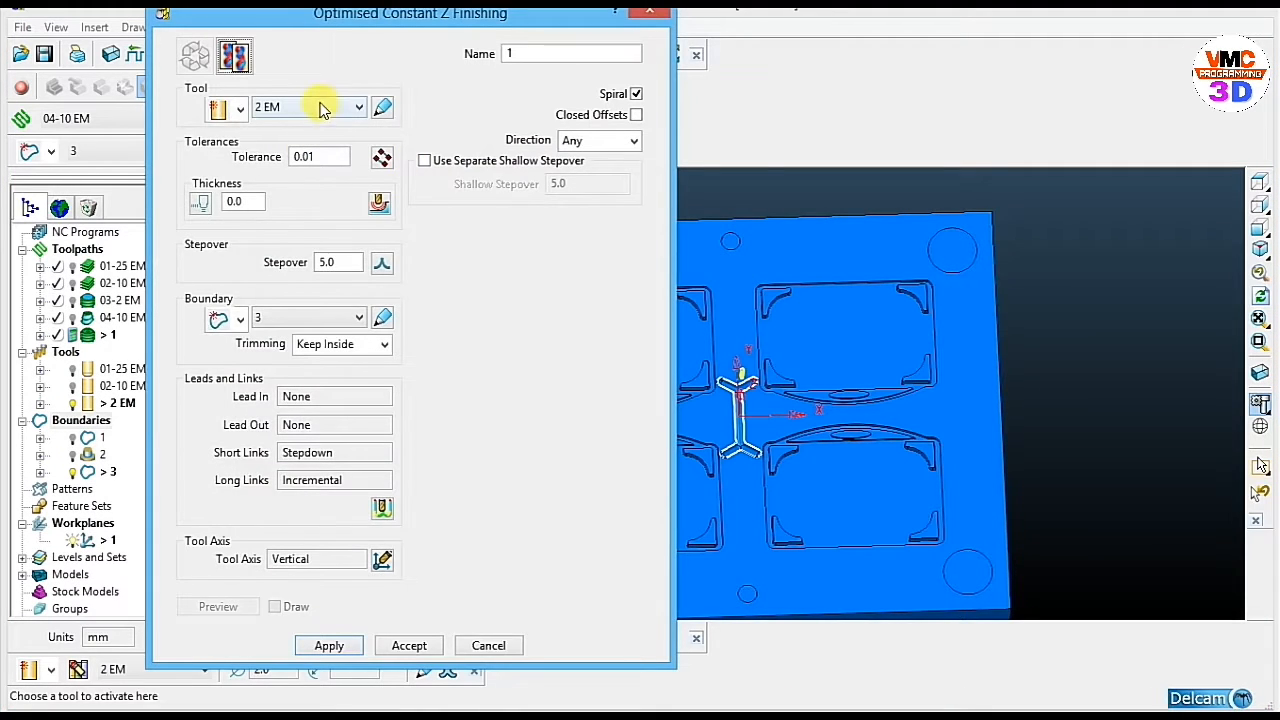
mouse_move(238, 115)
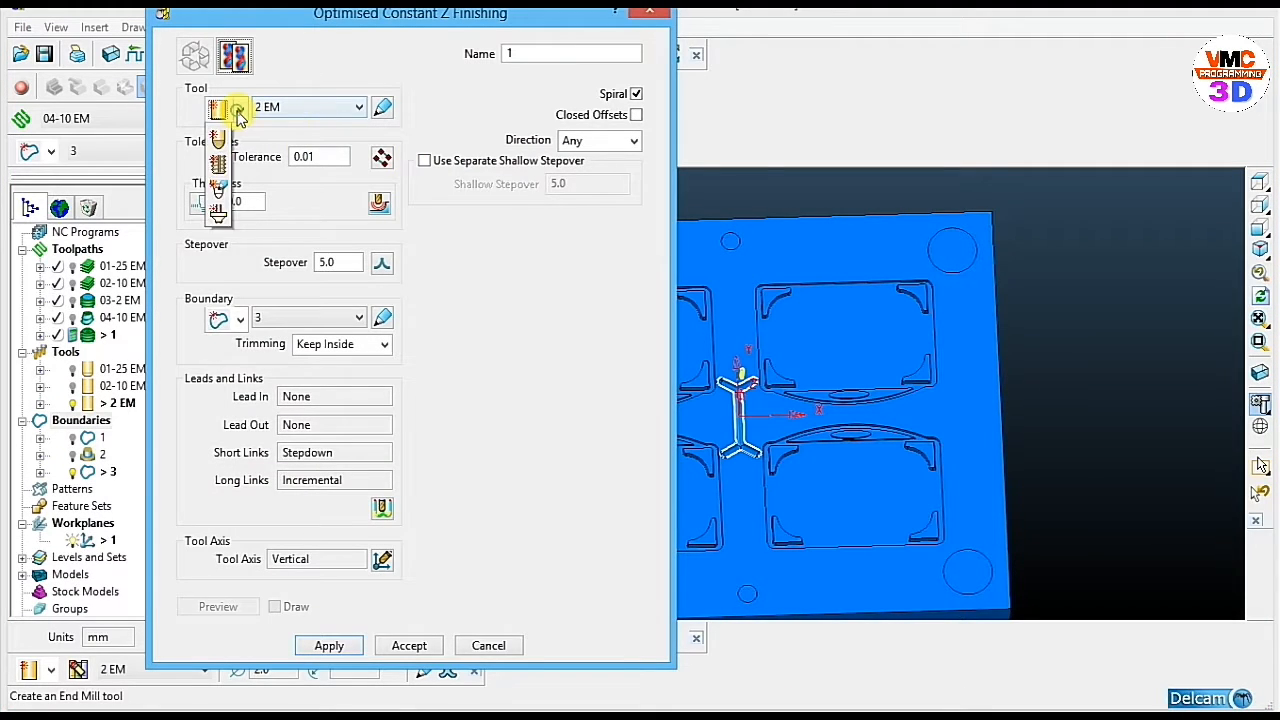
click(218, 140)
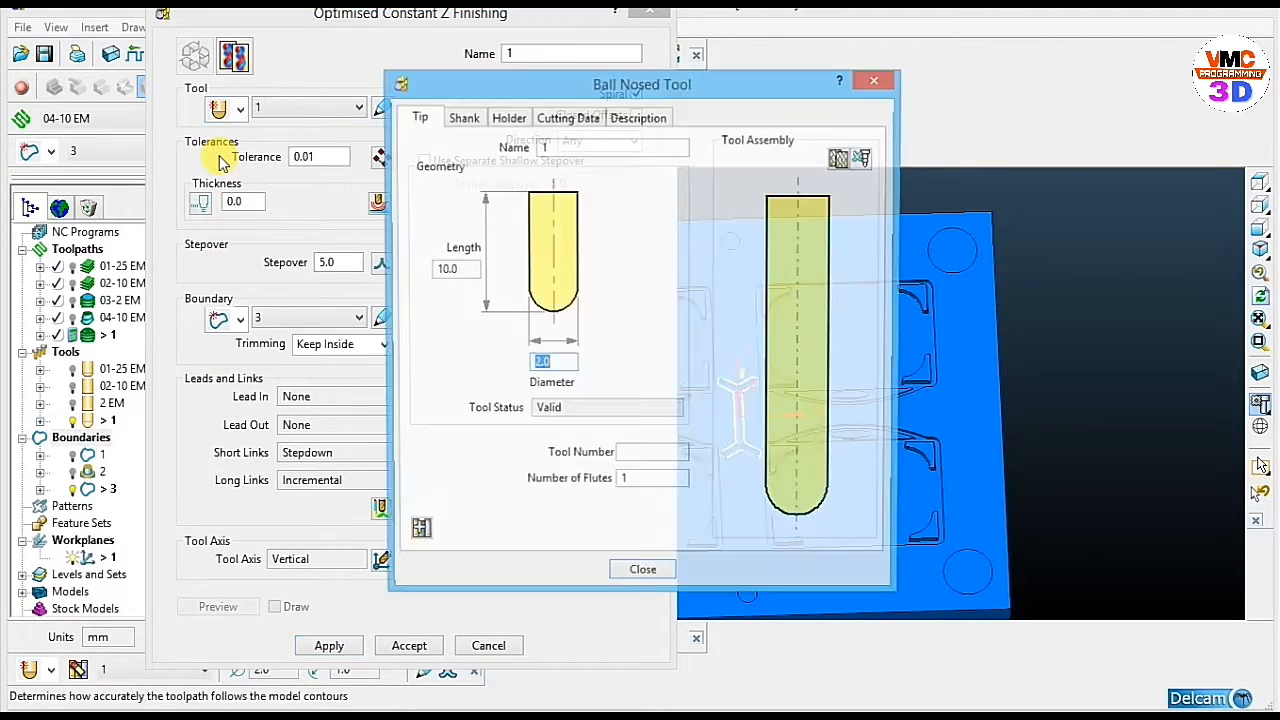
text(4)
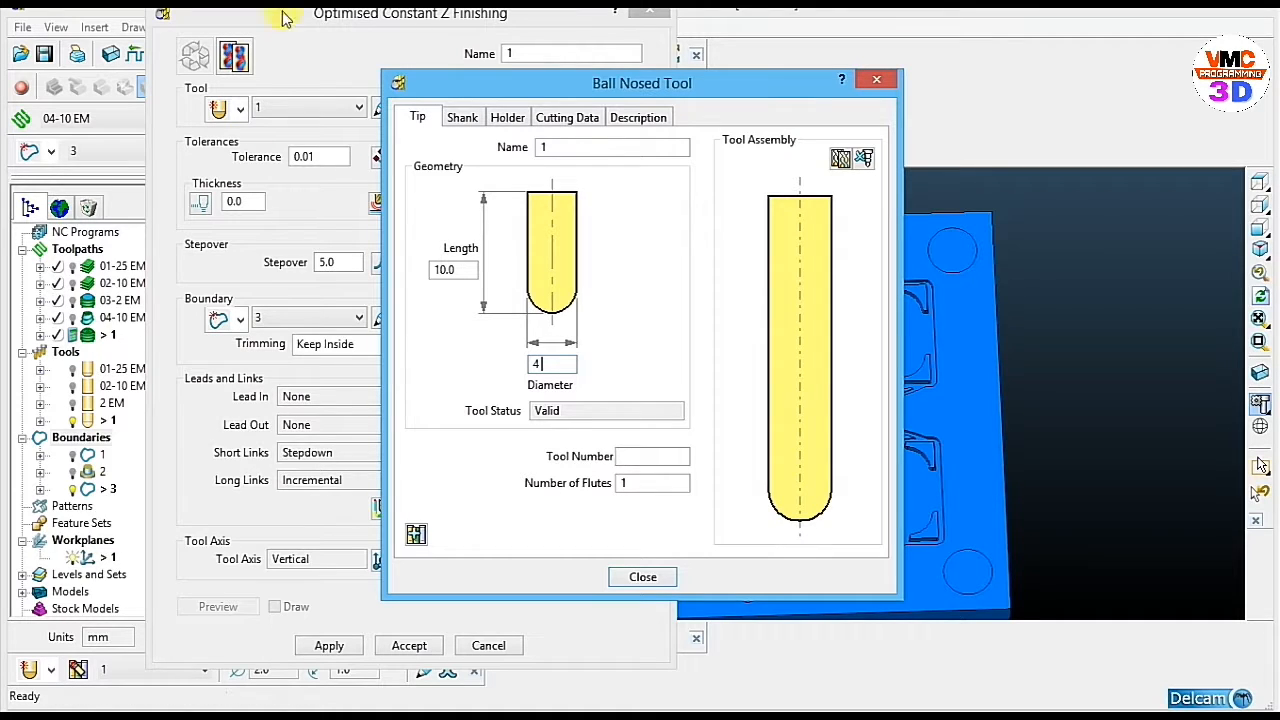
double_click(565, 146)
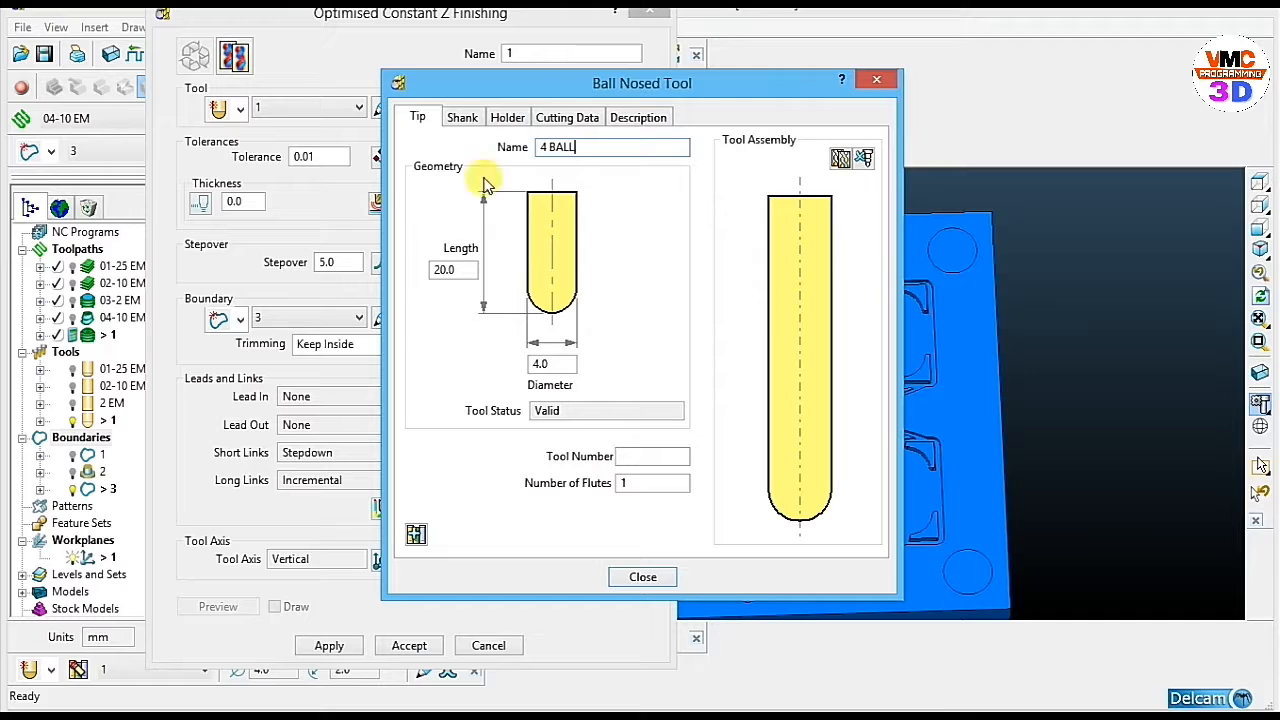
click(643, 577)
Set the stepover to 0.05 mm and calculate the runner's finishing toolpath inside boundary 3.
double_click(331, 262)
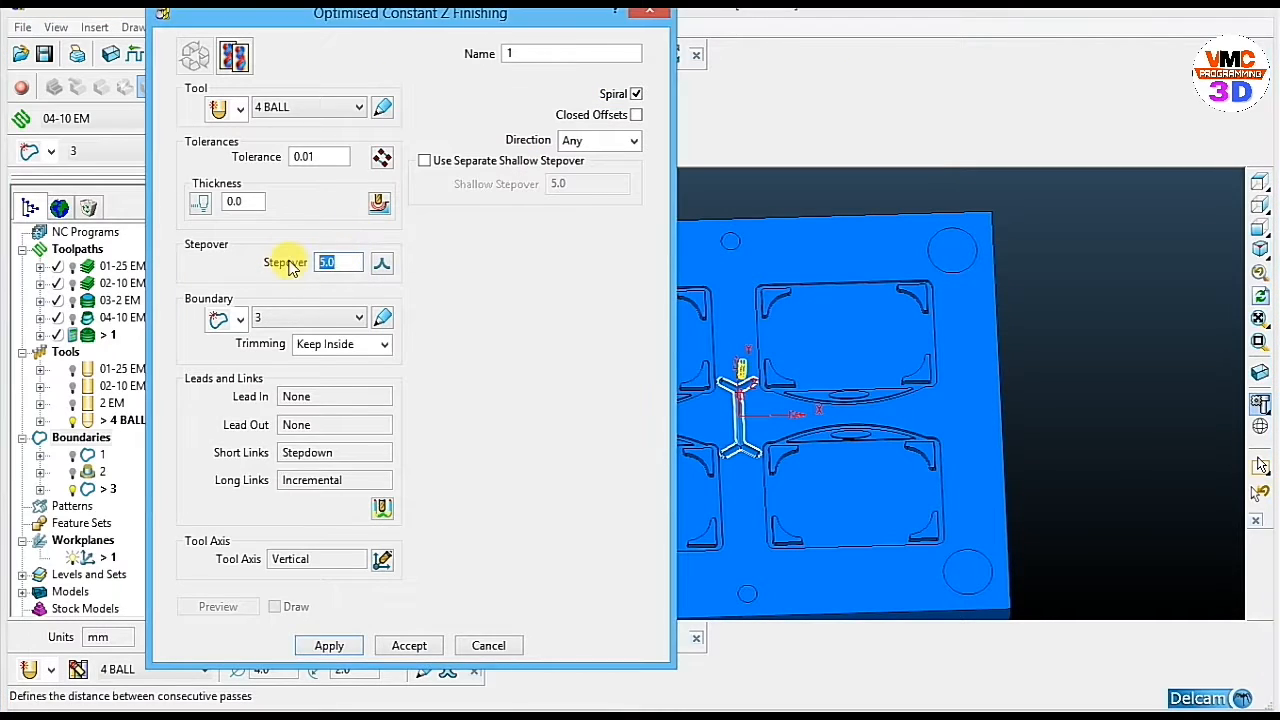
text(0)
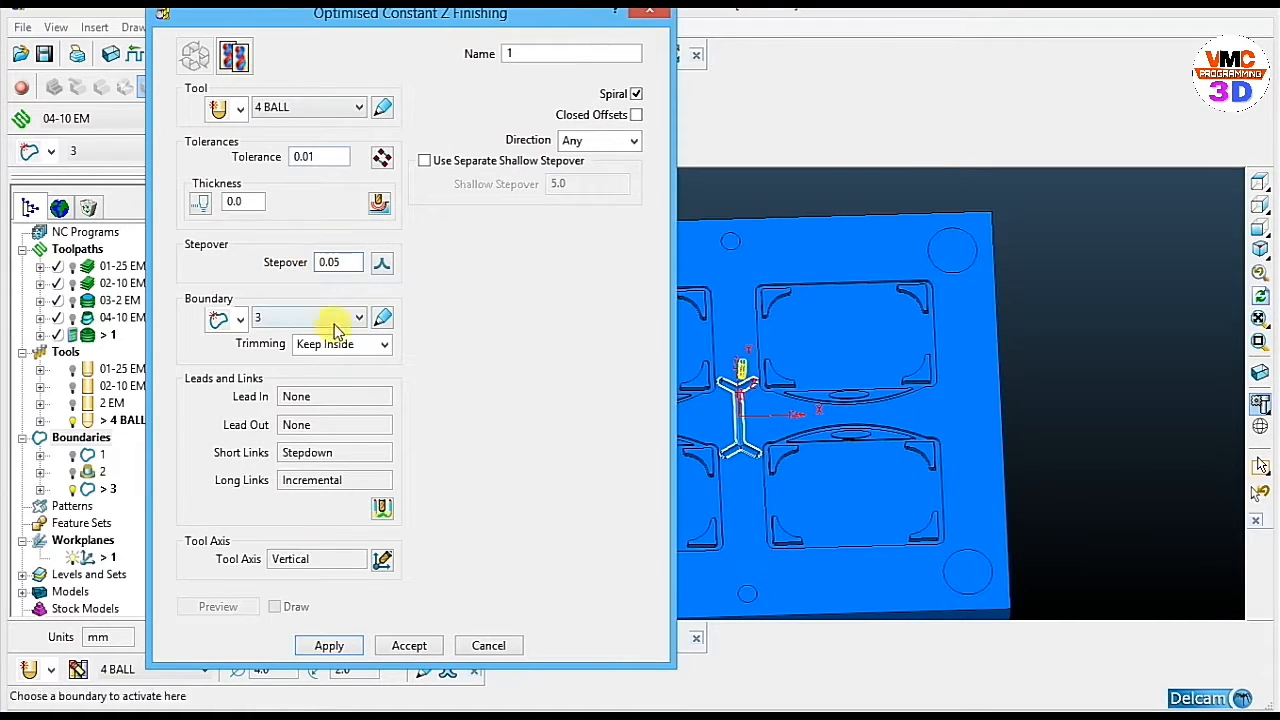
click(330, 646)
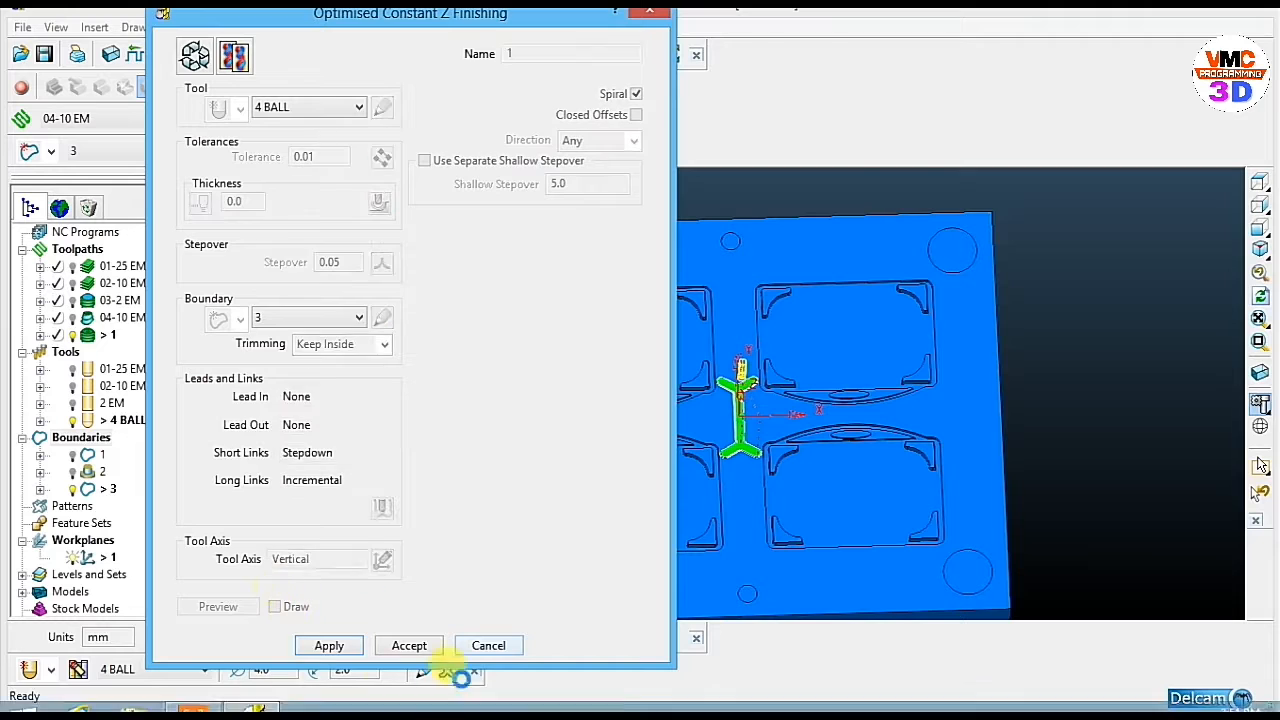
click(488, 645)
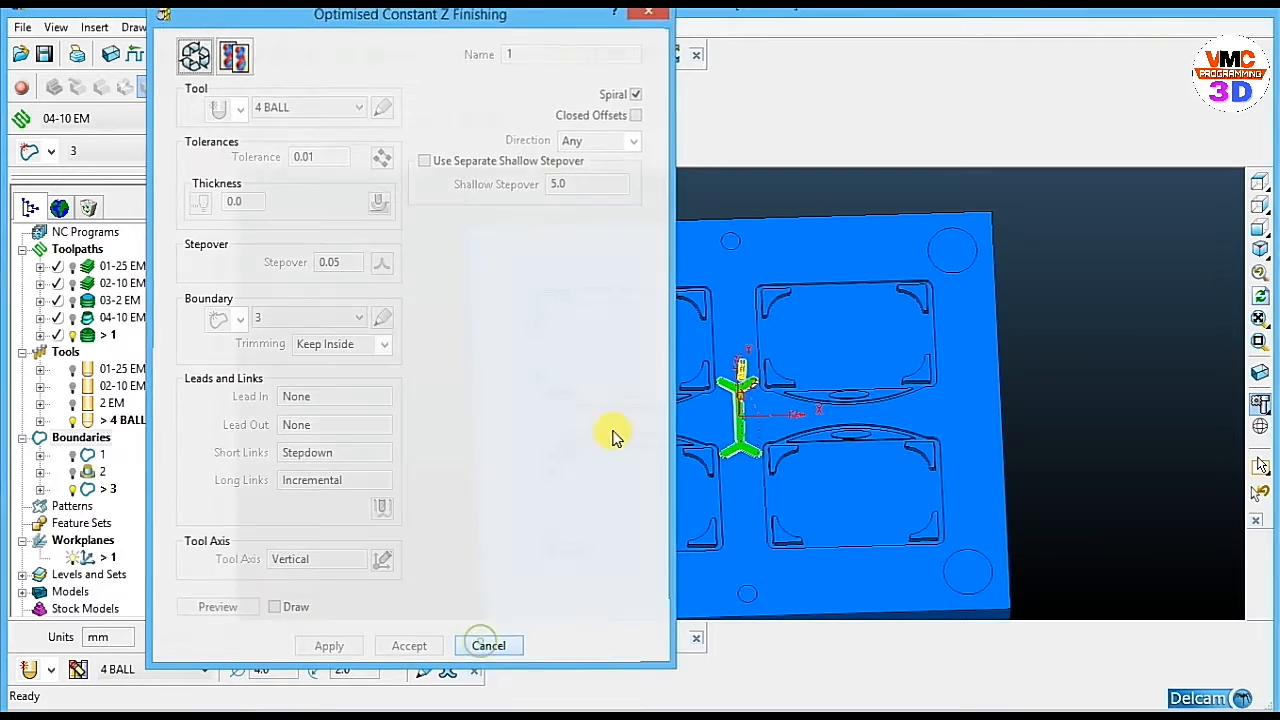
Rename the runner's finishing toolpath as 05-4 BALL.
middle_drag(611, 434, 652, 485)
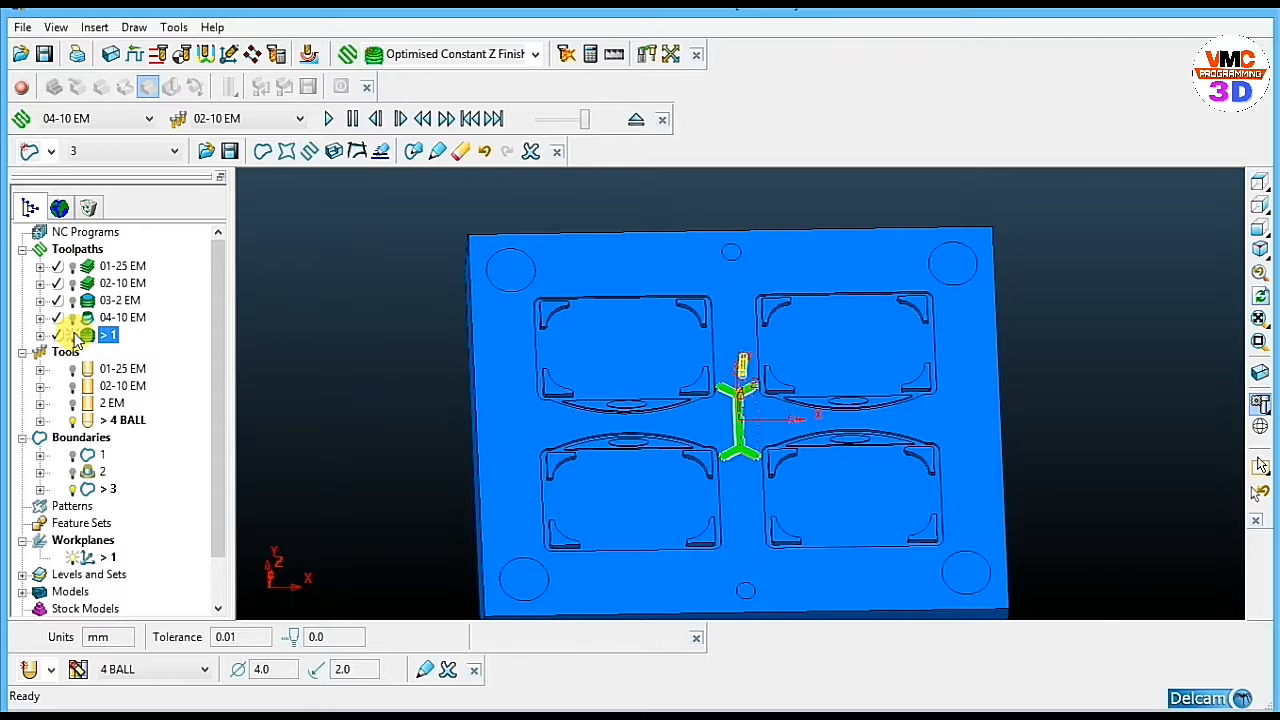
right_click(108, 335)
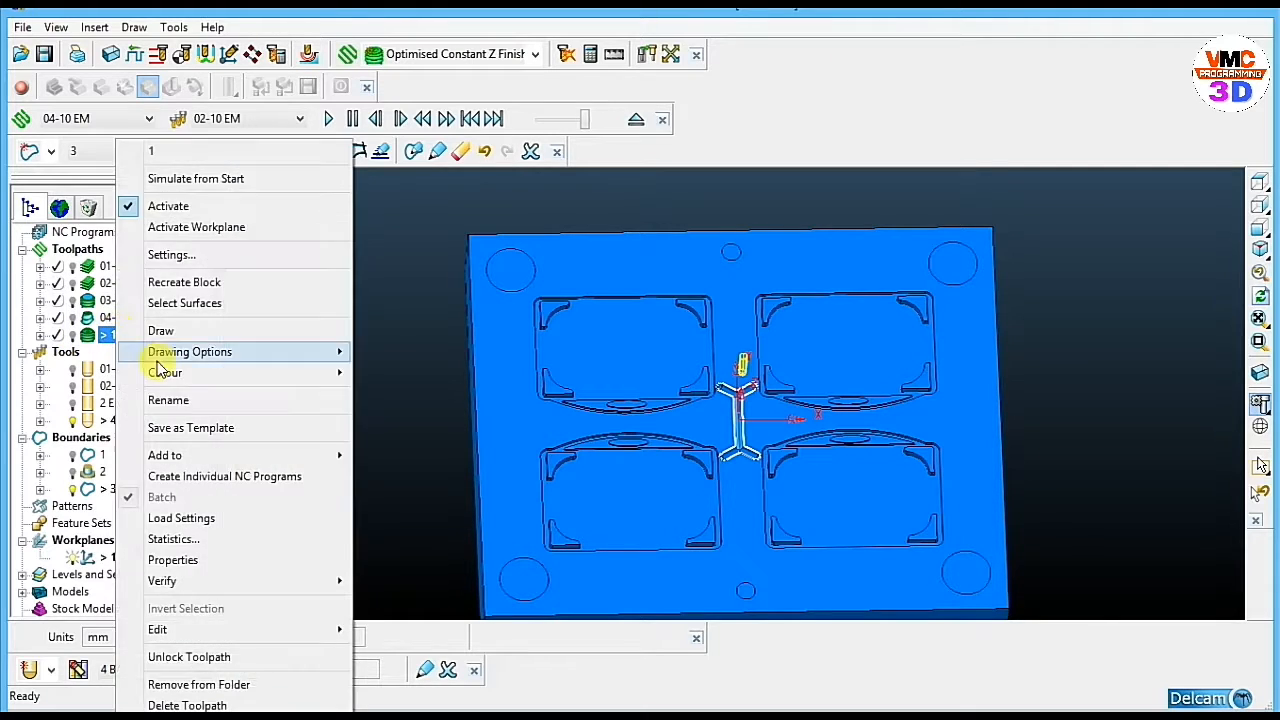
click(178, 400)
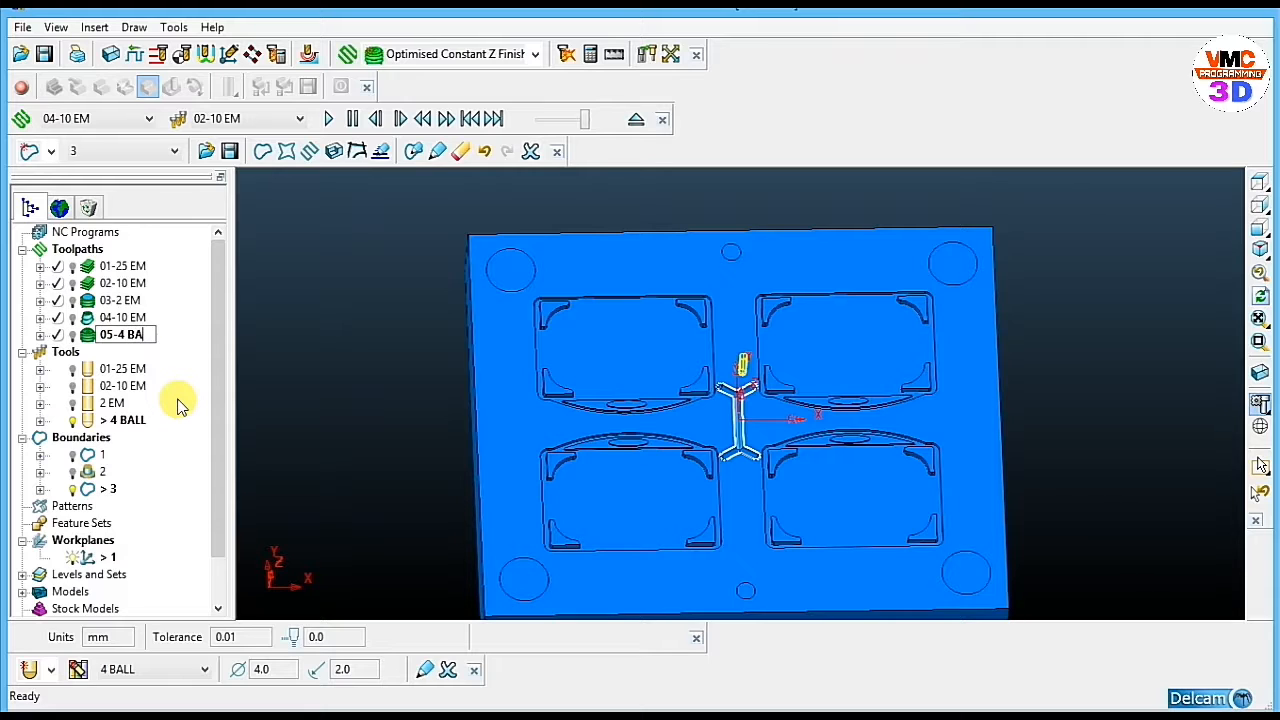
key(Return)
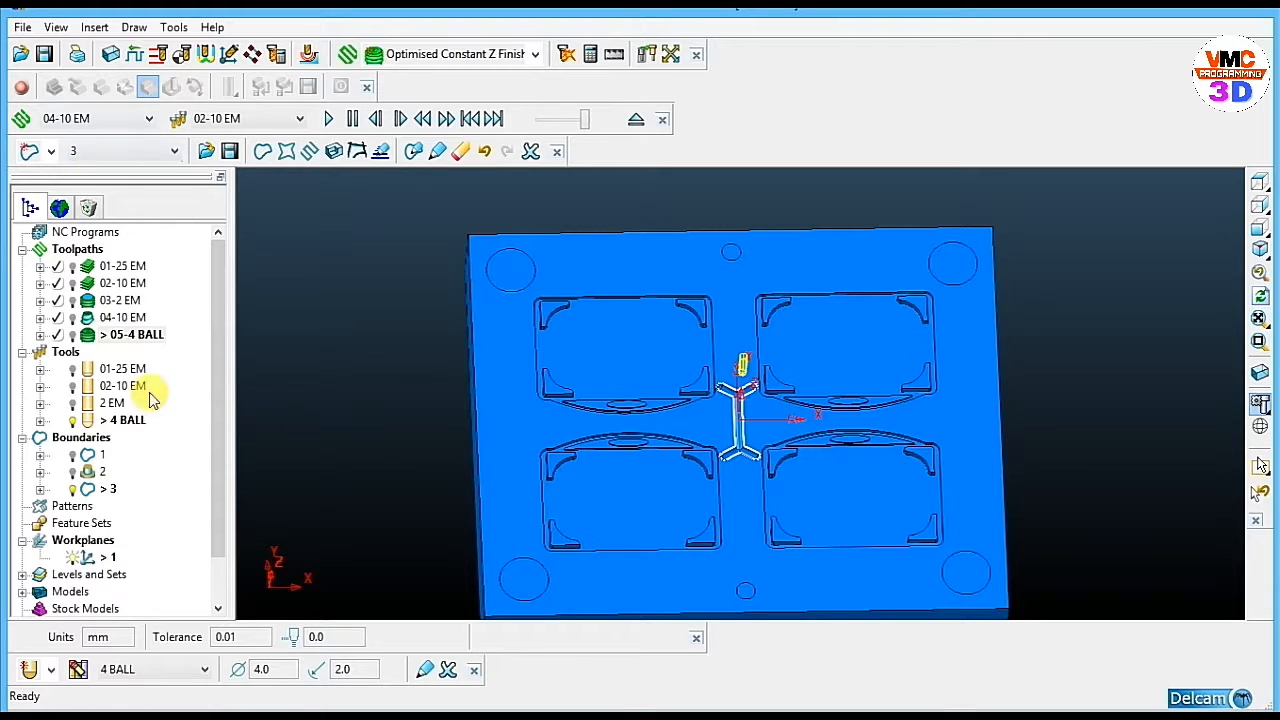
Hide boundary 3, then display boundary 1 and make it the active boundary.
click(72, 489)
click(73, 456)
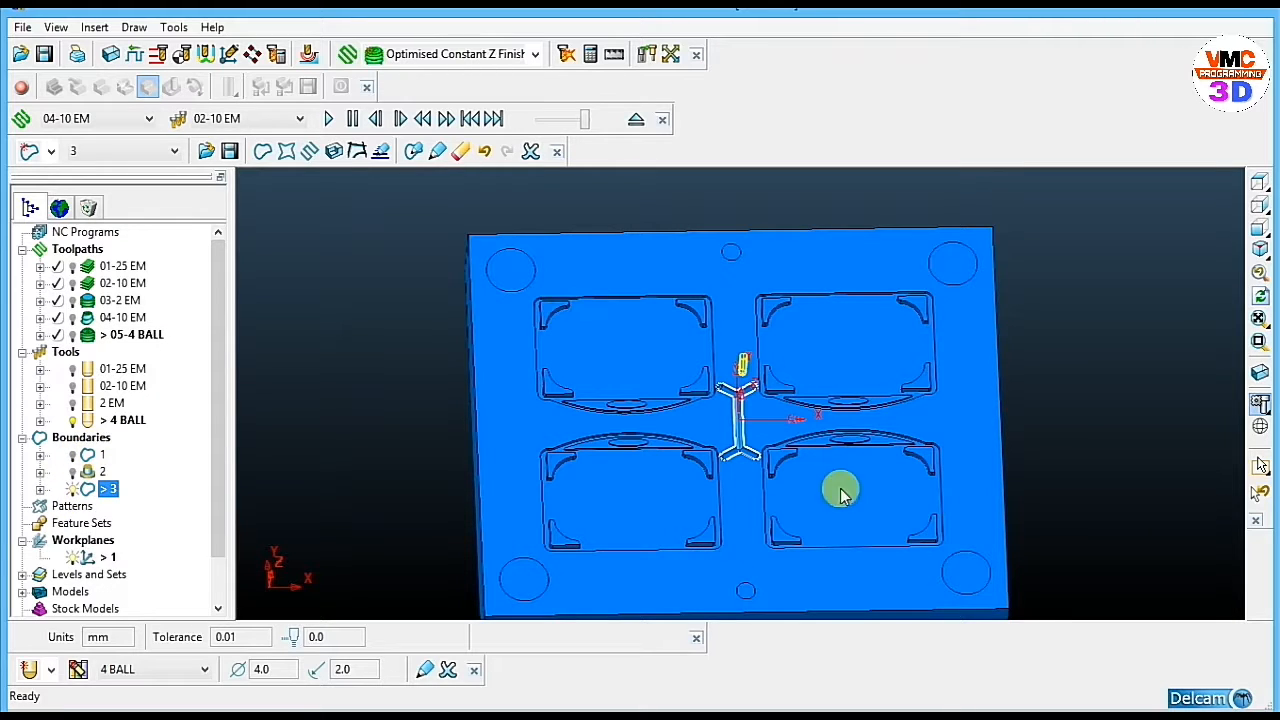
mouse_move(834, 489)
middle_down()
mouse_move(791, 474)
mouse_move(815, 425)
middle_up()
right_click(96, 455)
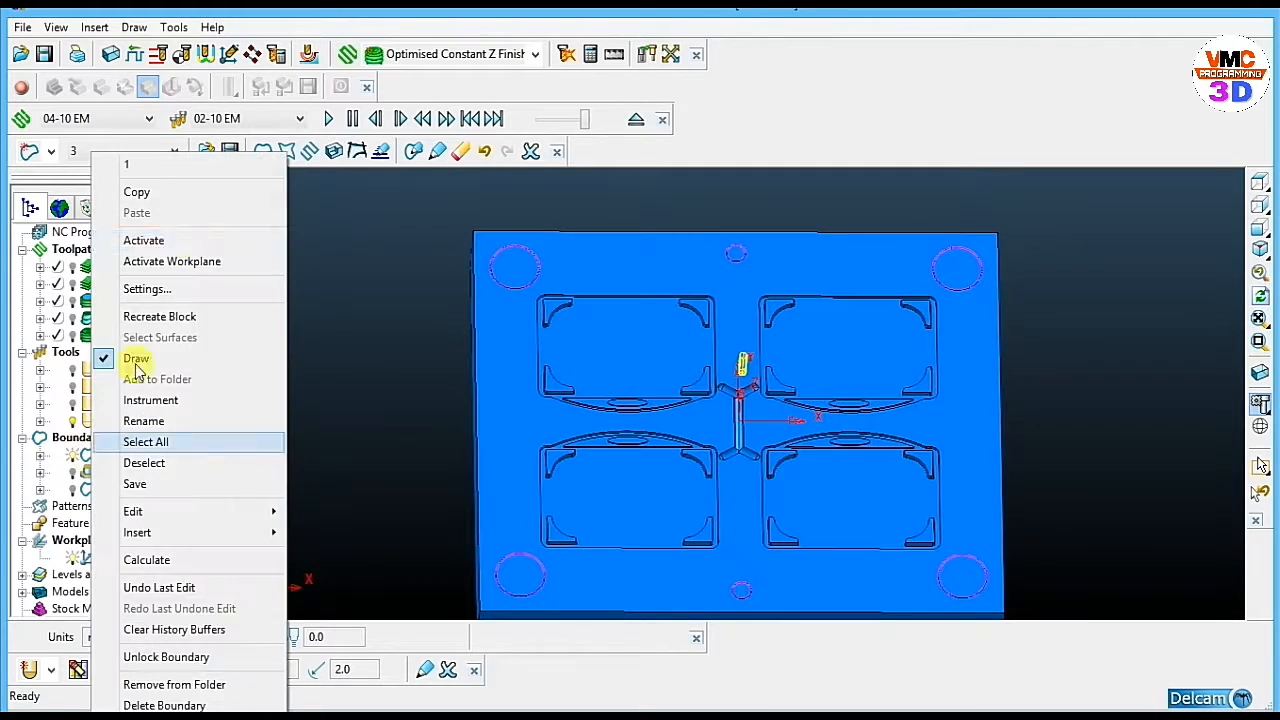
click(186, 245)
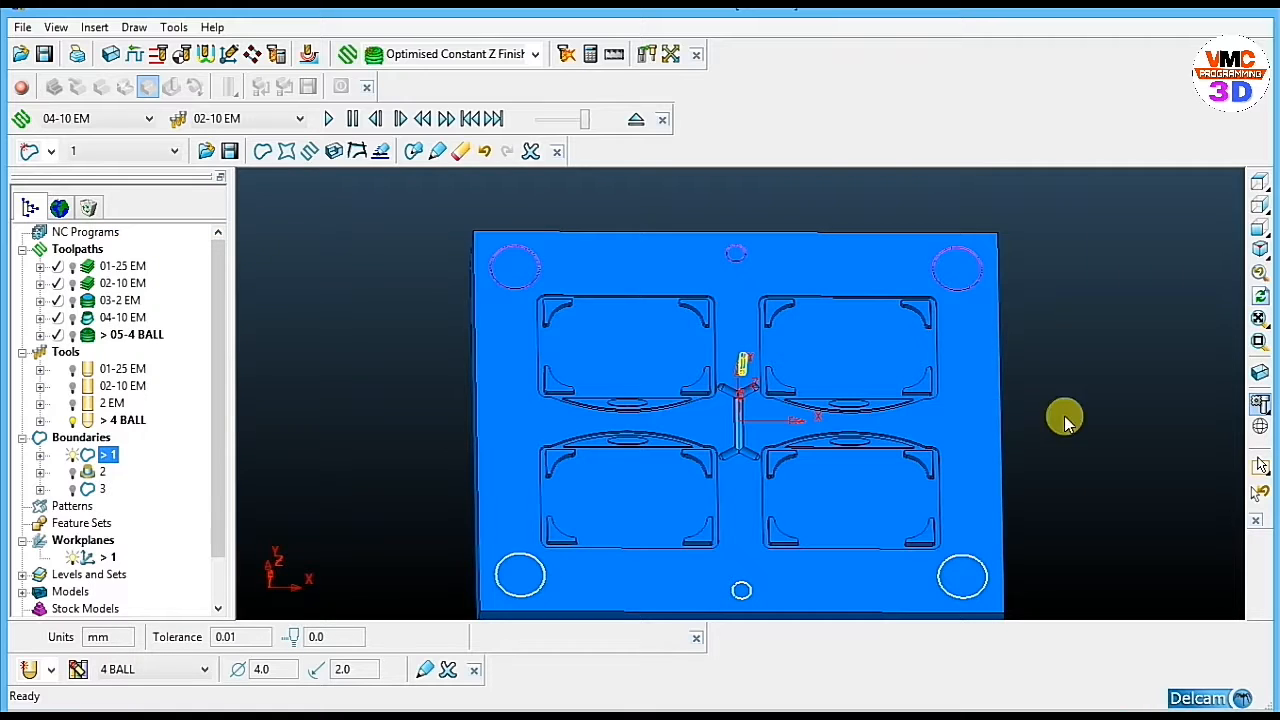
Delete the two small hole outlines from boundary 1, keeping the four corner hole outlines, and hide the boundary.
click(1259, 403)
drag(714, 229, 815, 598)
key(Delete)
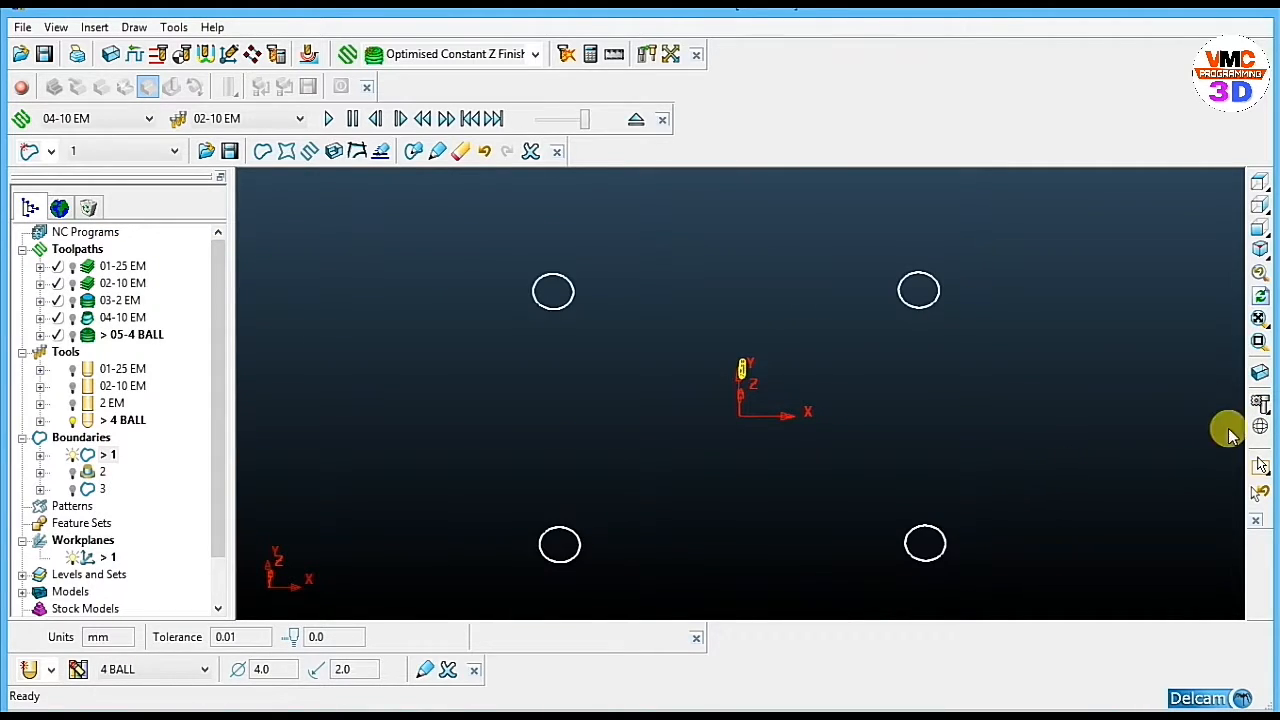
click(1259, 404)
click(1259, 404)
click(72, 455)
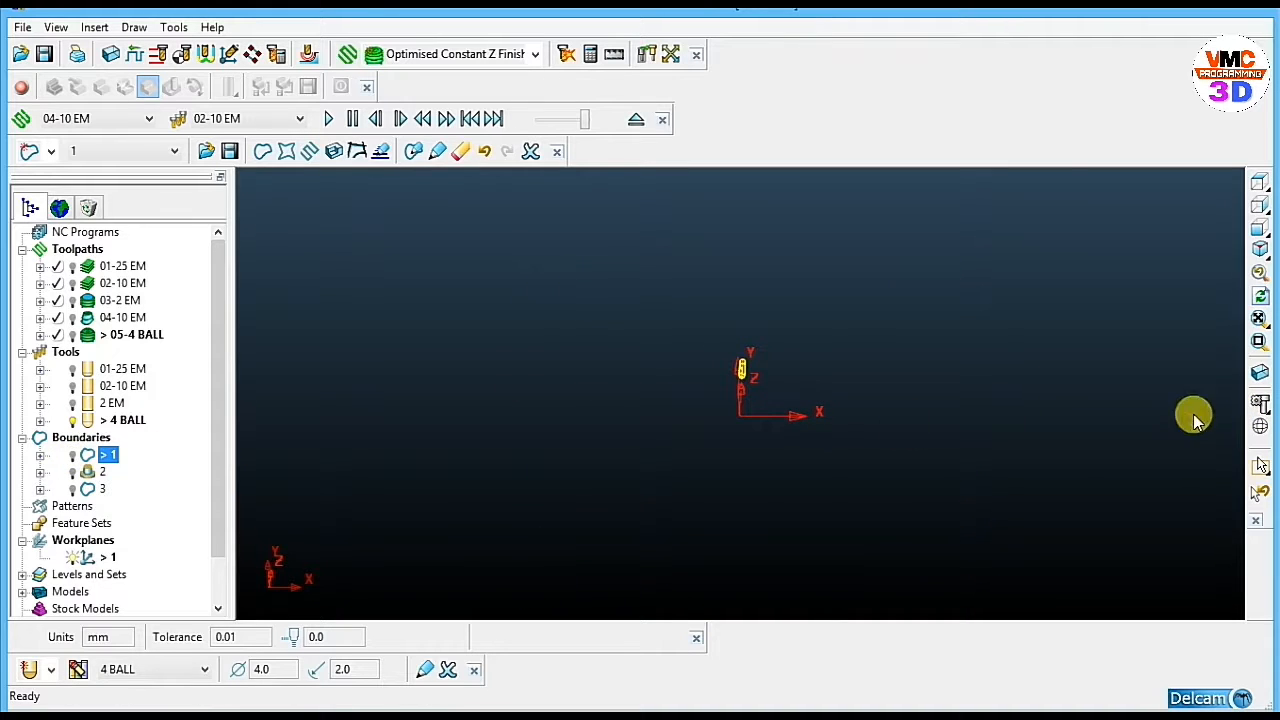
Show the model and delete the Planes surface covering the plate's front-right corner hole.
click(1259, 404)
click(558, 293)
click(562, 541)
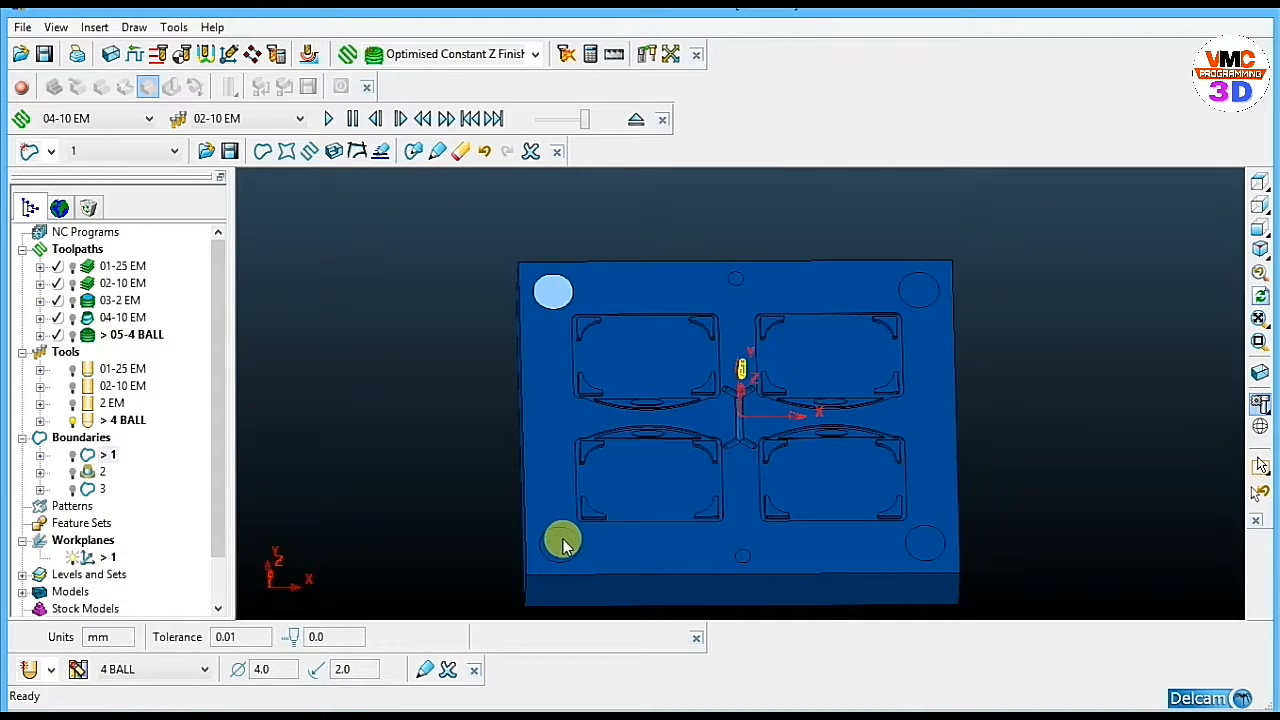
right_click(563, 550)
click(917, 545)
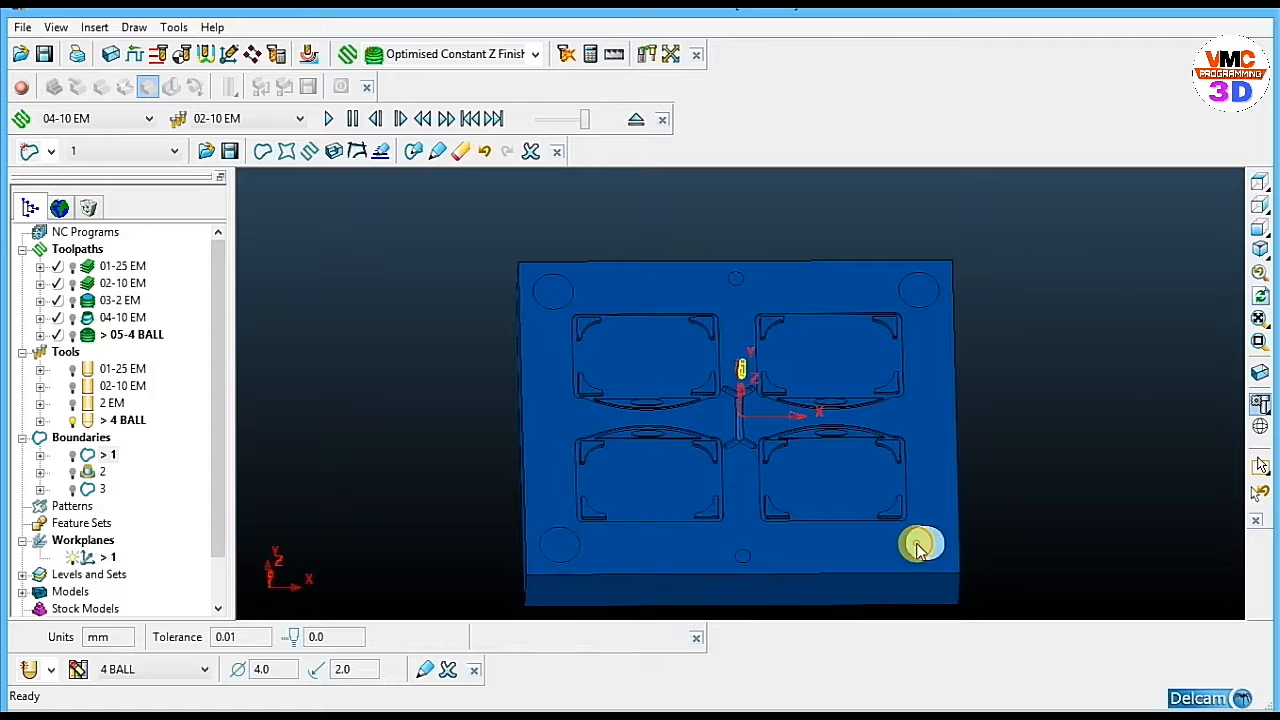
right_click(920, 543)
click(922, 286)
click(1257, 403)
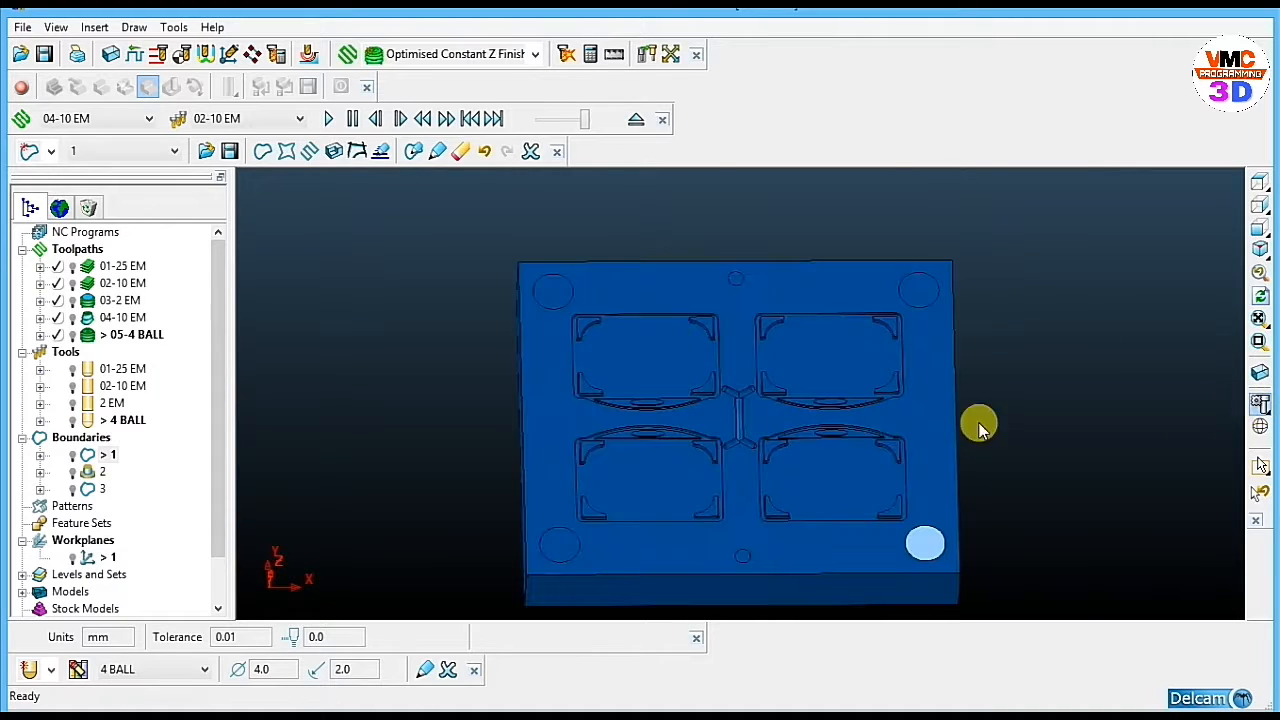
right_click(927, 548)
click(965, 622)
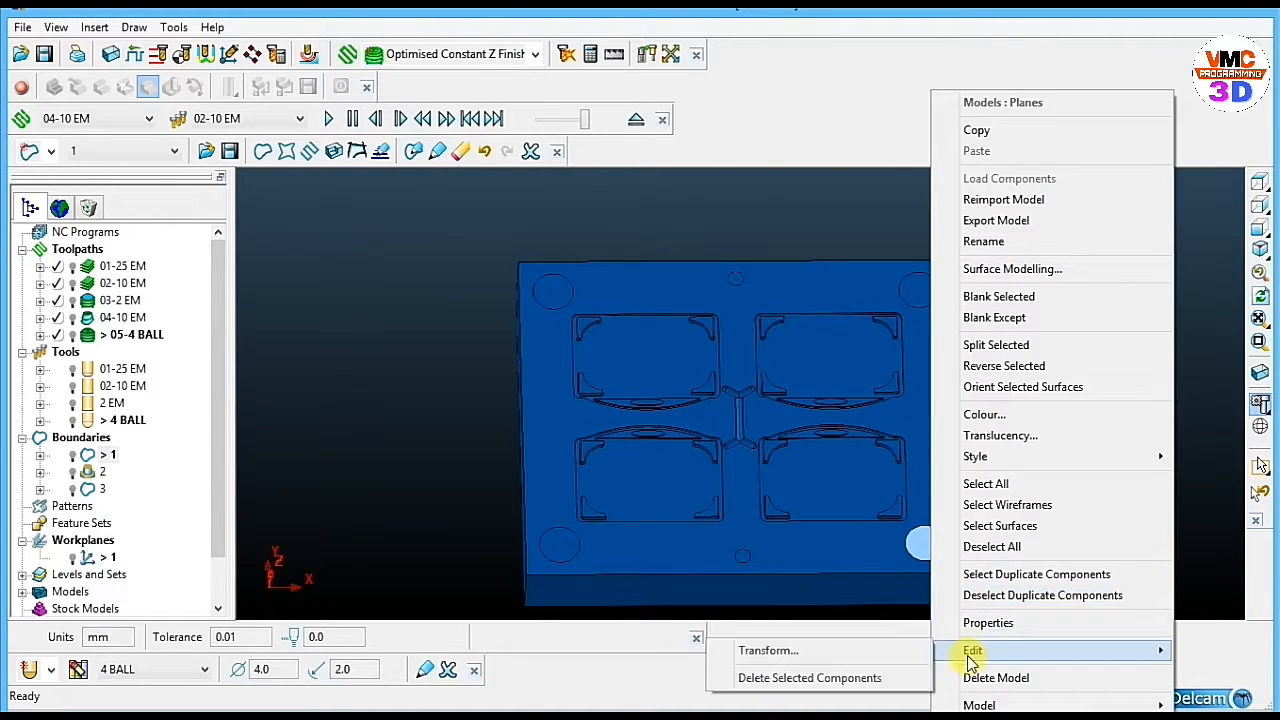
click(800, 677)
Delete the Planes surfaces covering the plate's two rear corner holes.
right_click(912, 296)
click(944, 378)
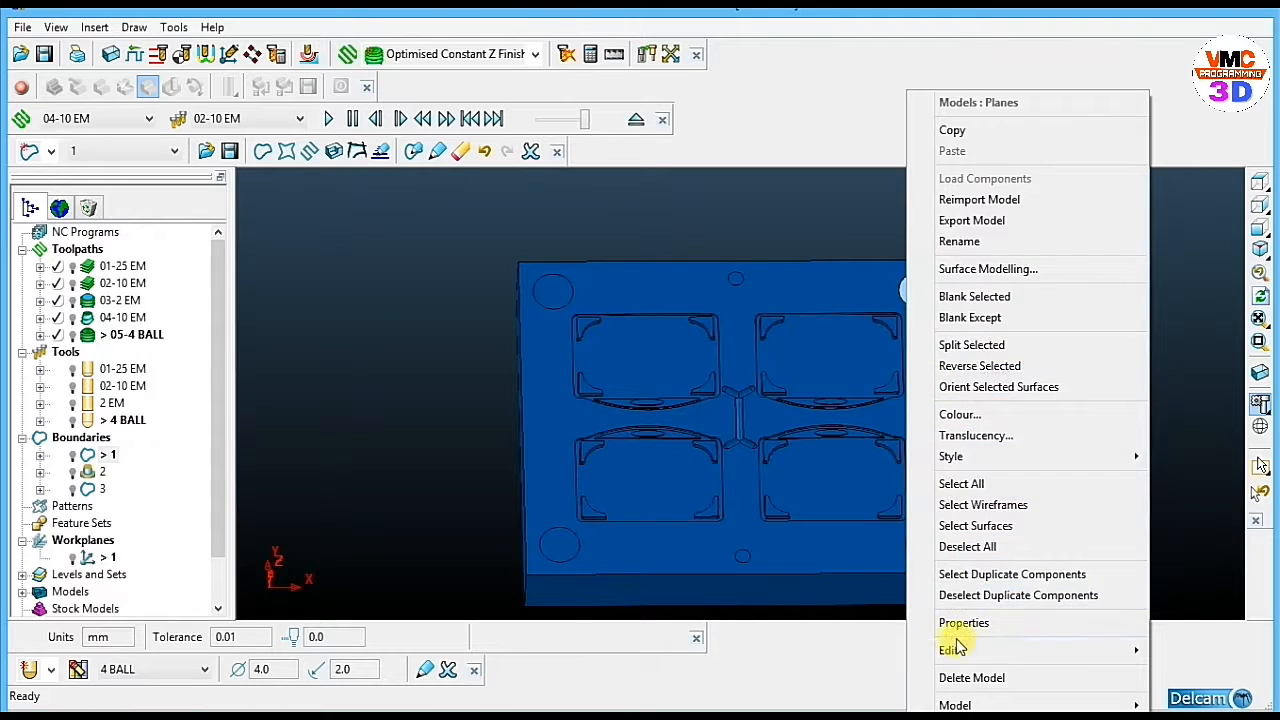
mouse_move(948, 646)
click(800, 674)
right_click(551, 300)
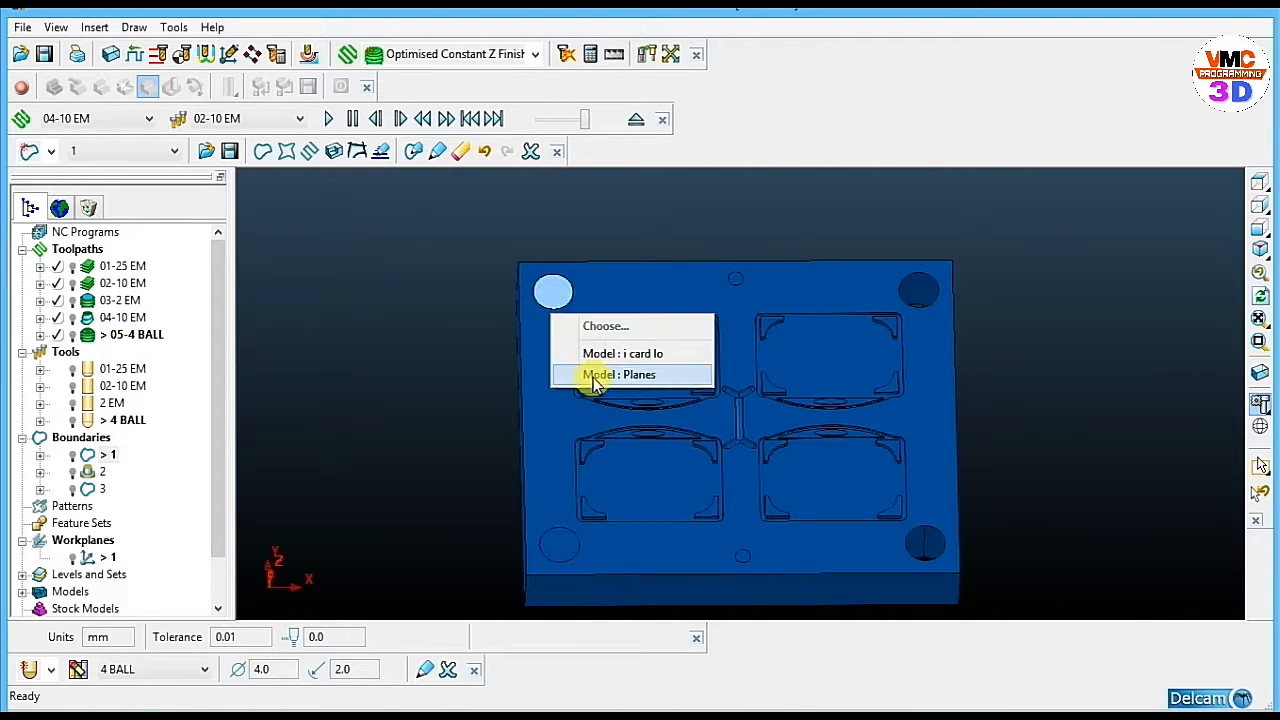
click(605, 375)
mouse_move(651, 651)
click(886, 677)
Delete the Planes surface covering the plate's front-left corner hole.
right_click(585, 557)
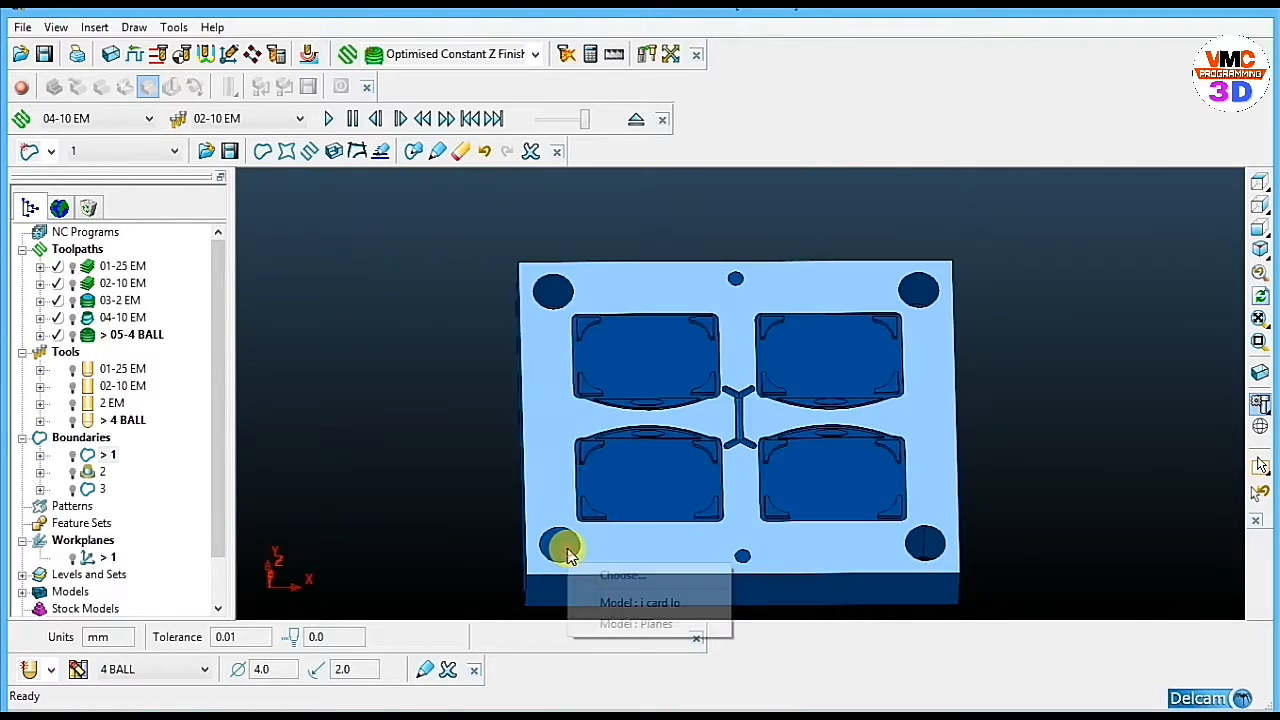
right_click(558, 545)
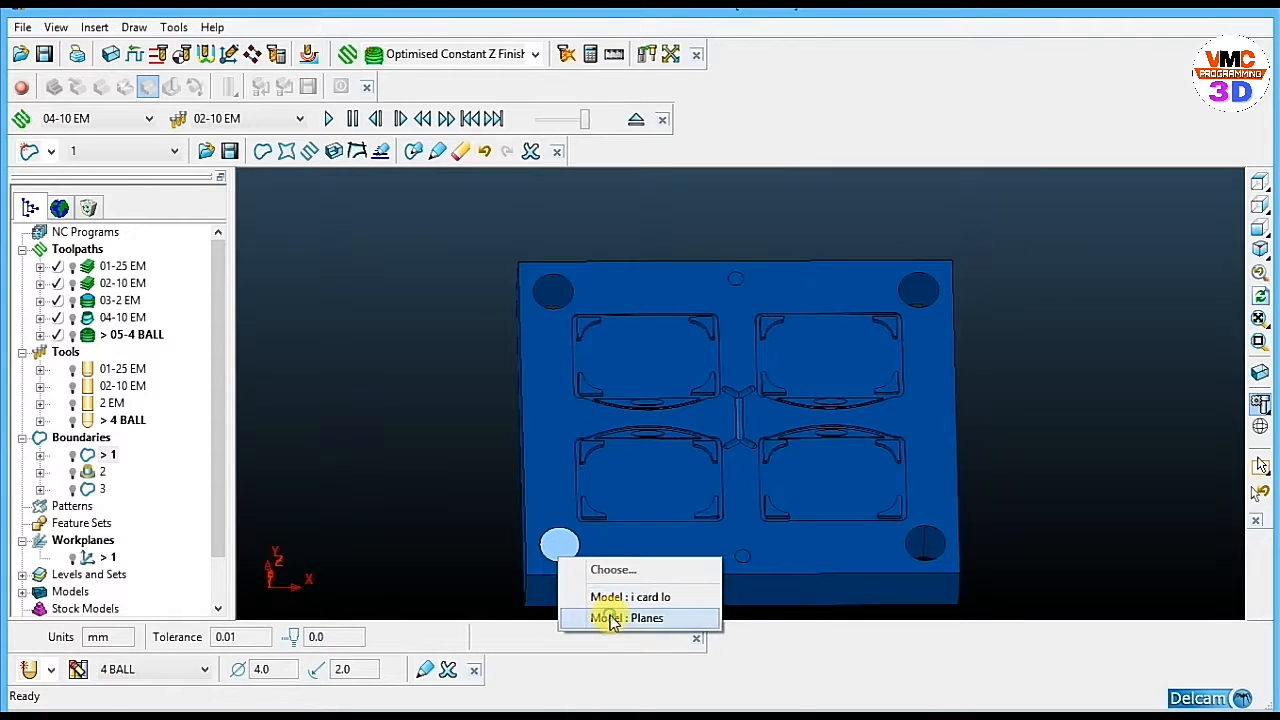
click(608, 617)
mouse_move(666, 651)
click(840, 677)
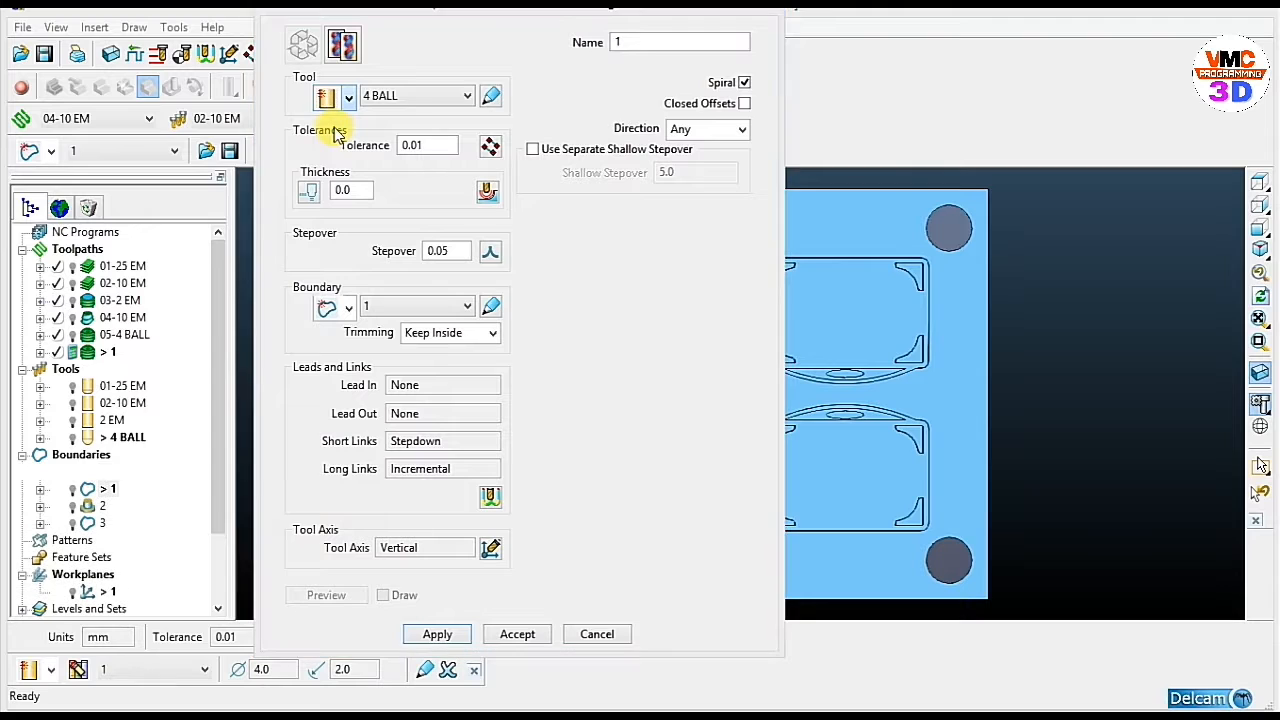
Create a new 16 mm diameter end mill for finishing the corner holes.
text(16)
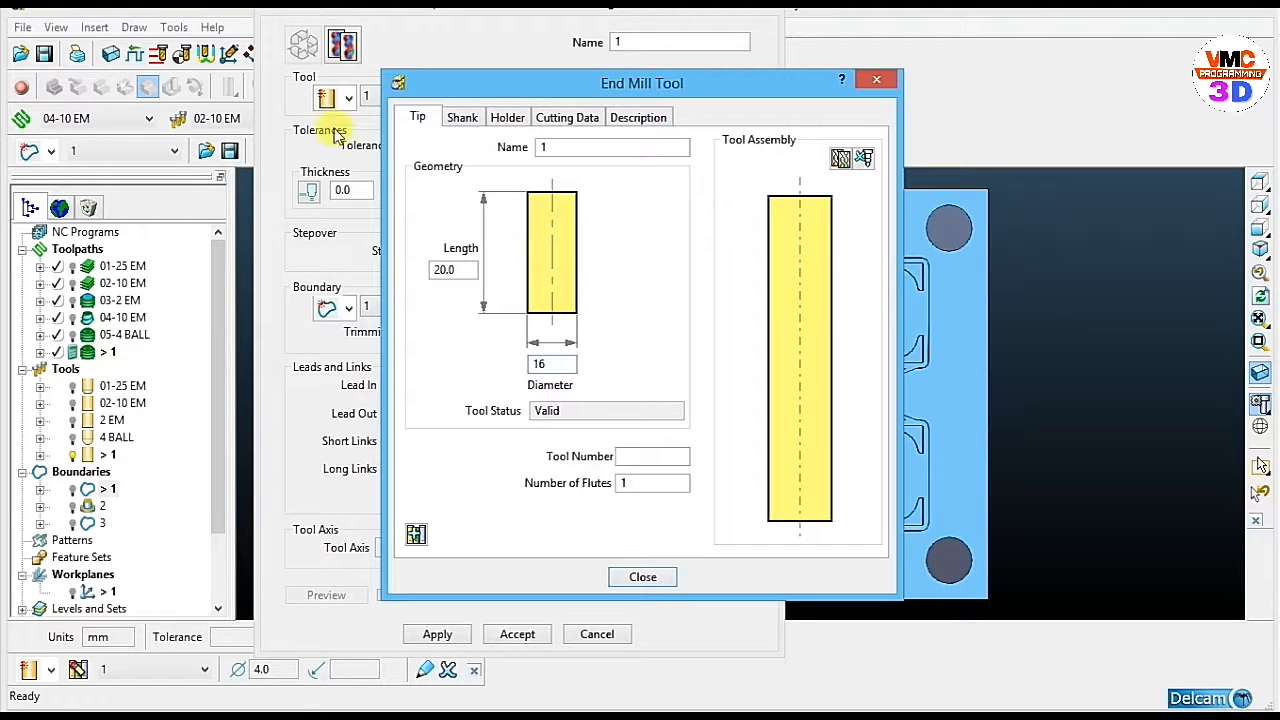
click(557, 147)
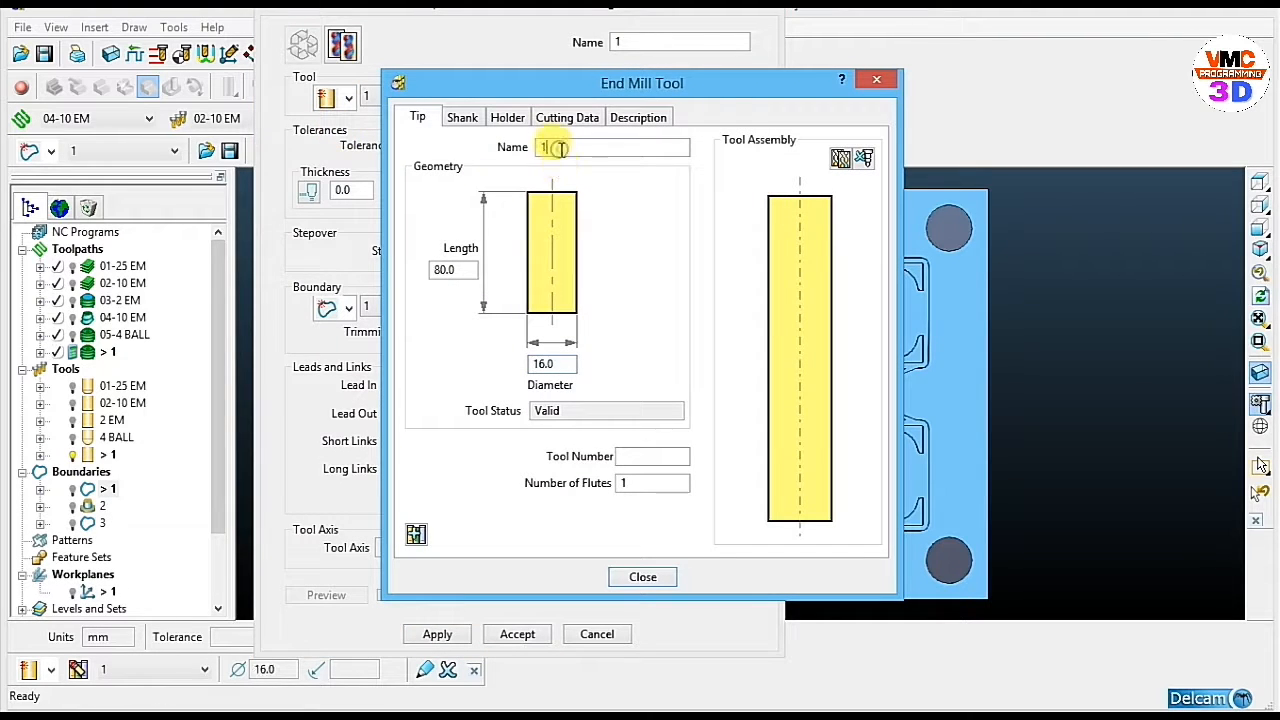
click(618, 574)
double_click(443, 251)
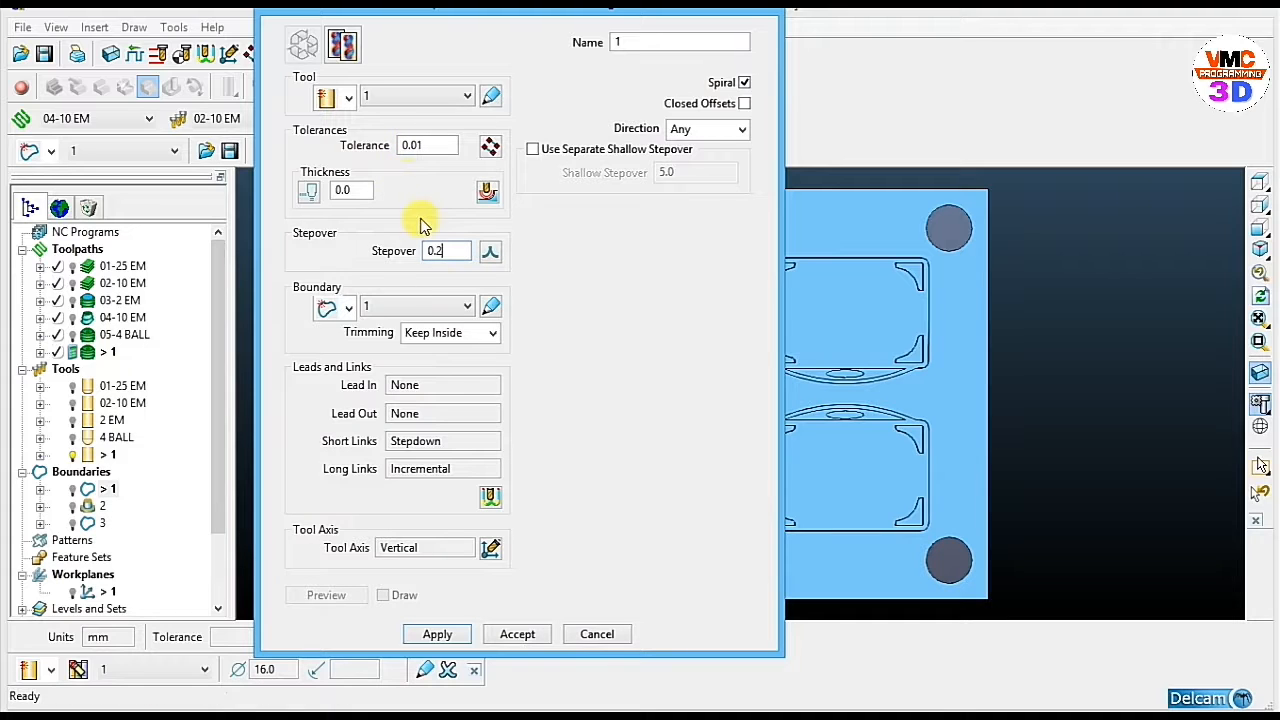
click(427, 310)
click(410, 340)
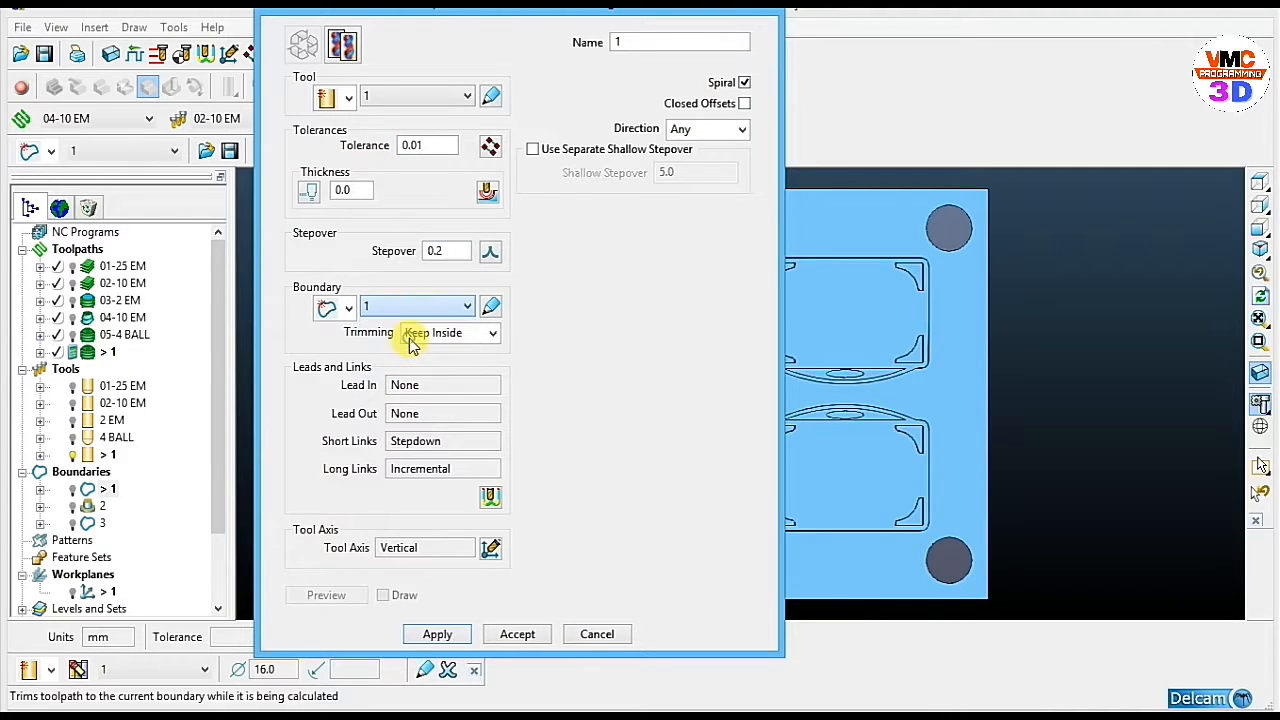
Name the Constant Z Finishing toolpath 06-16 EM, set its minimum stepdown to 0.25 mm and calculate it inside boundary 1.
double_click(619, 41)
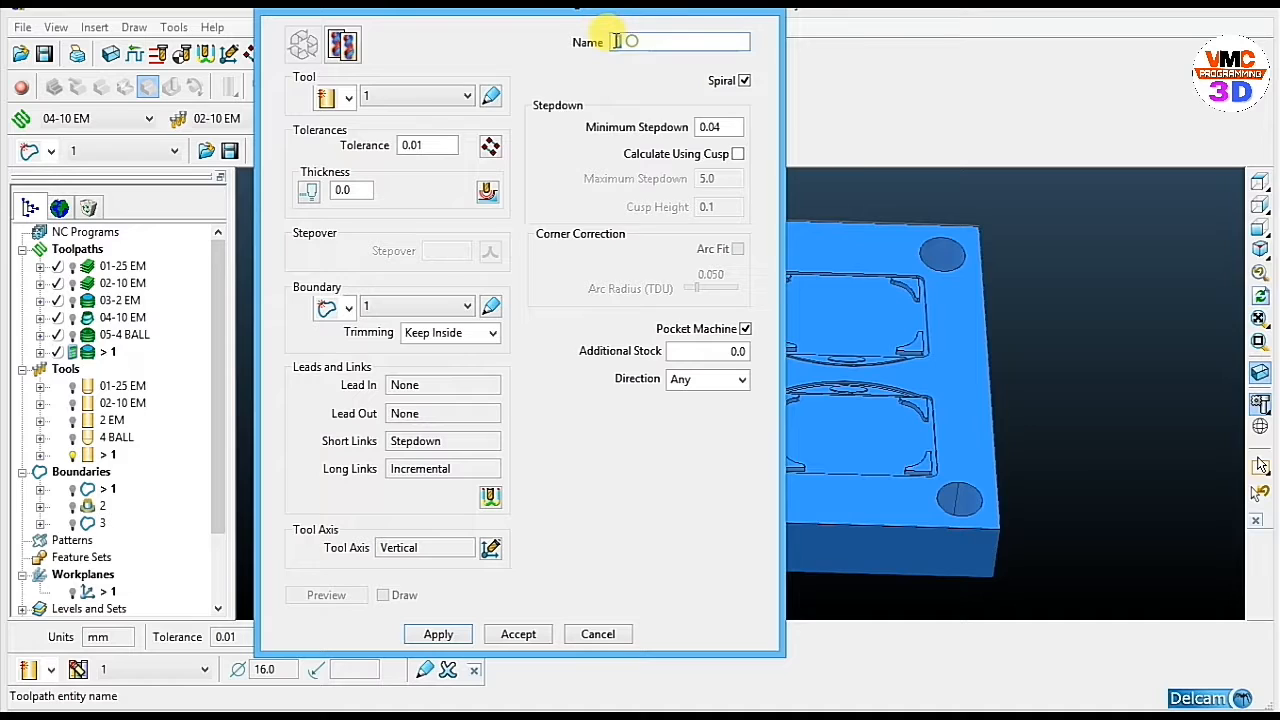
right_click(636, 41)
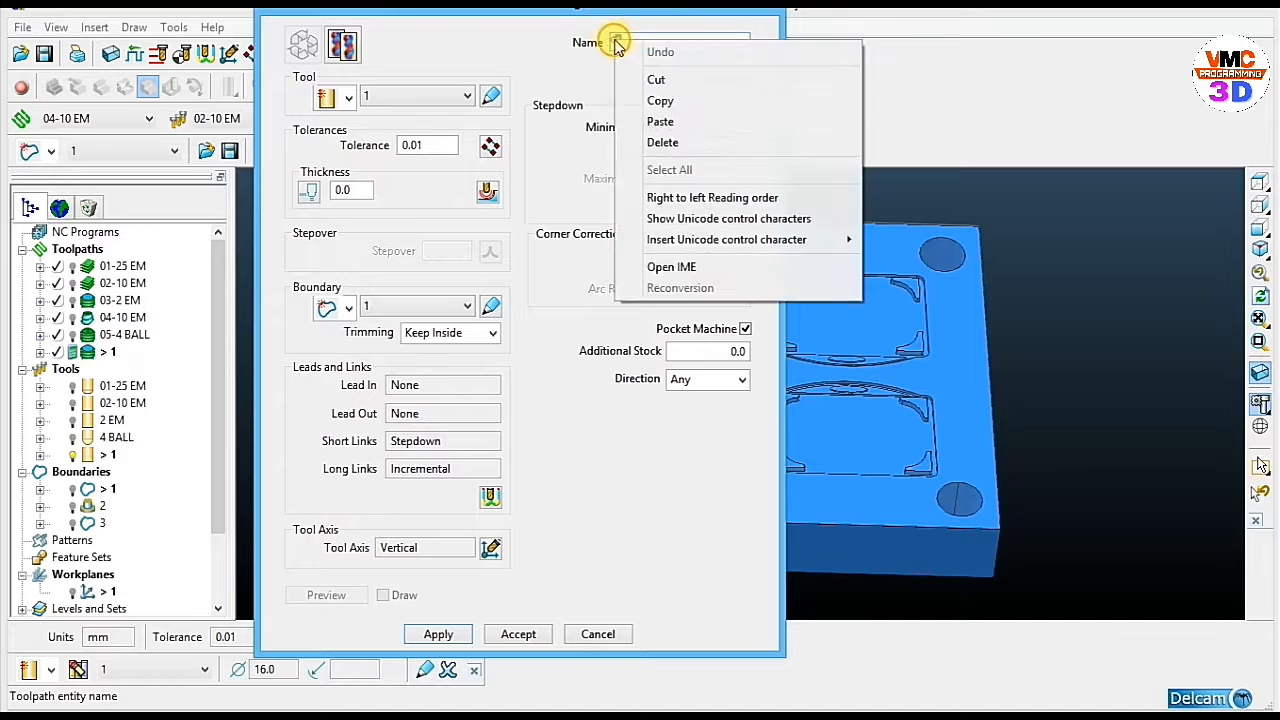
click(660, 123)
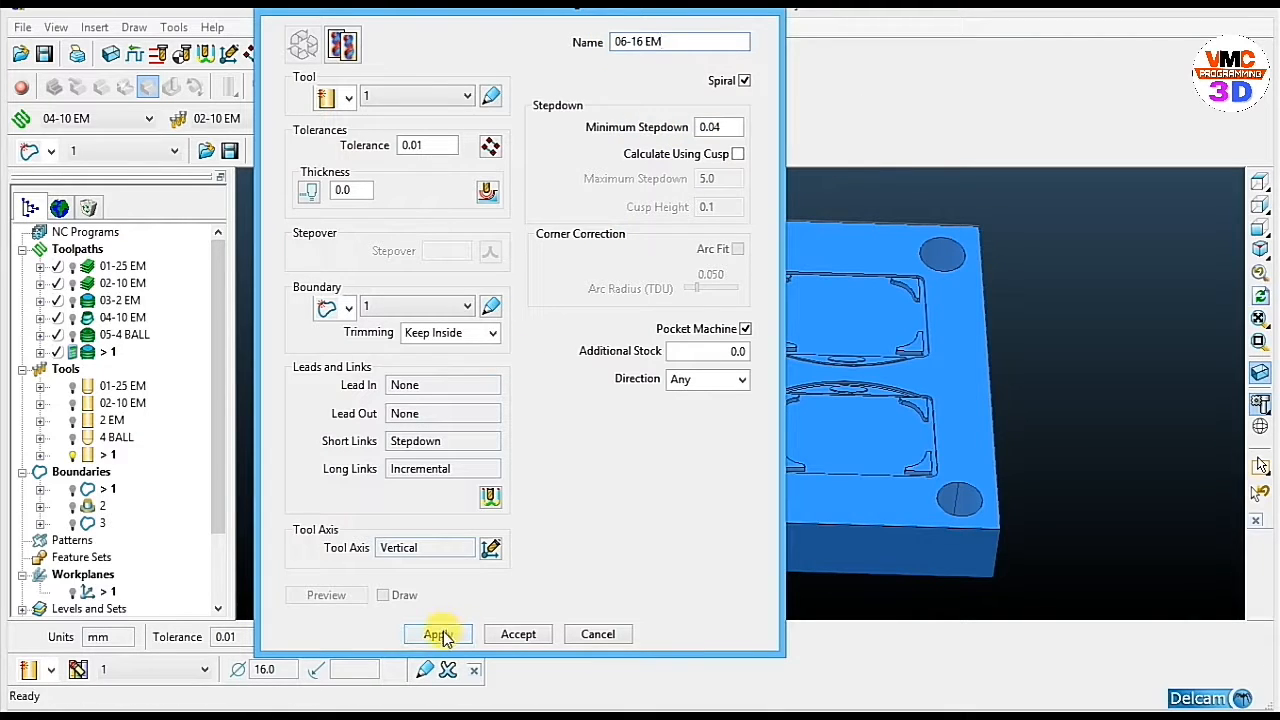
double_click(716, 127)
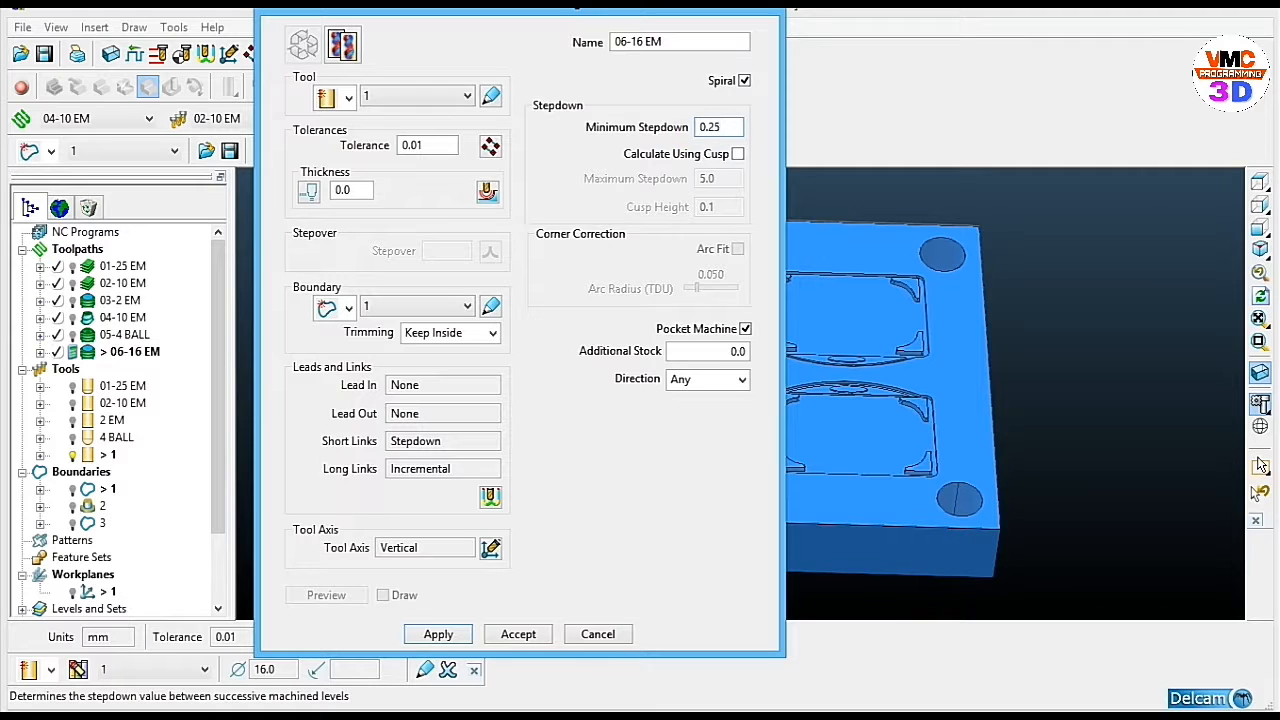
click(440, 635)
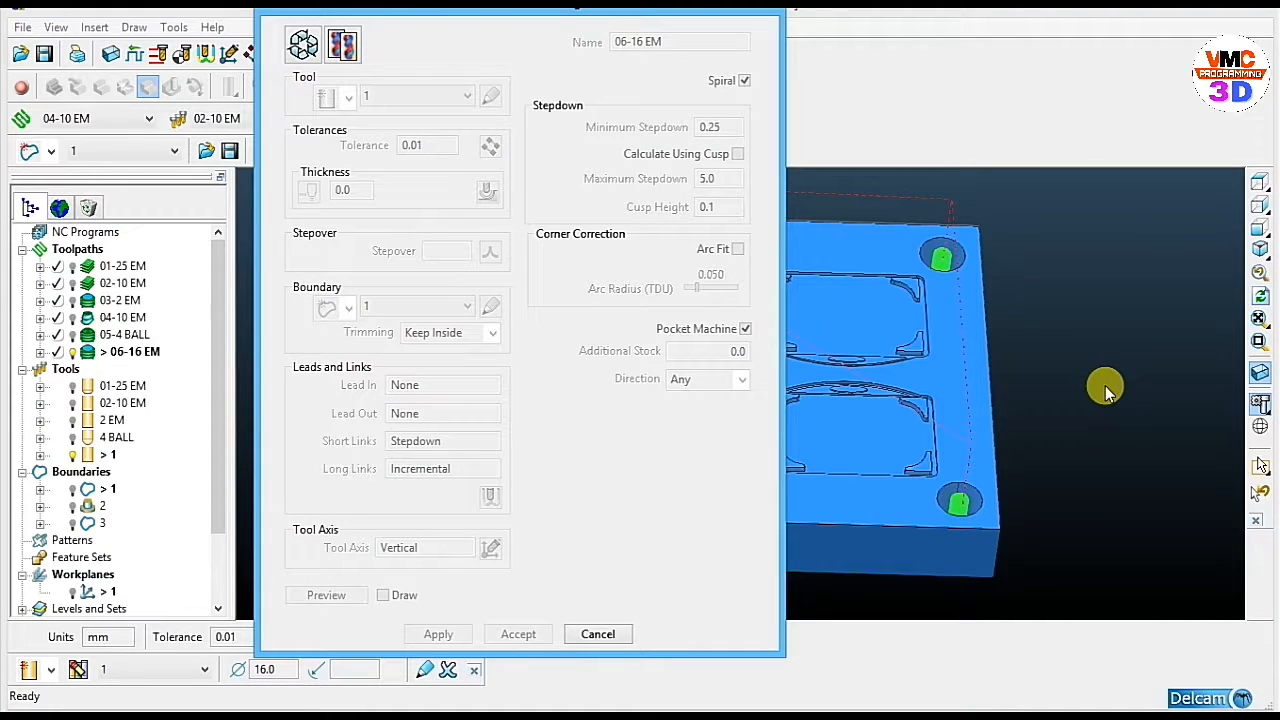
click(598, 634)
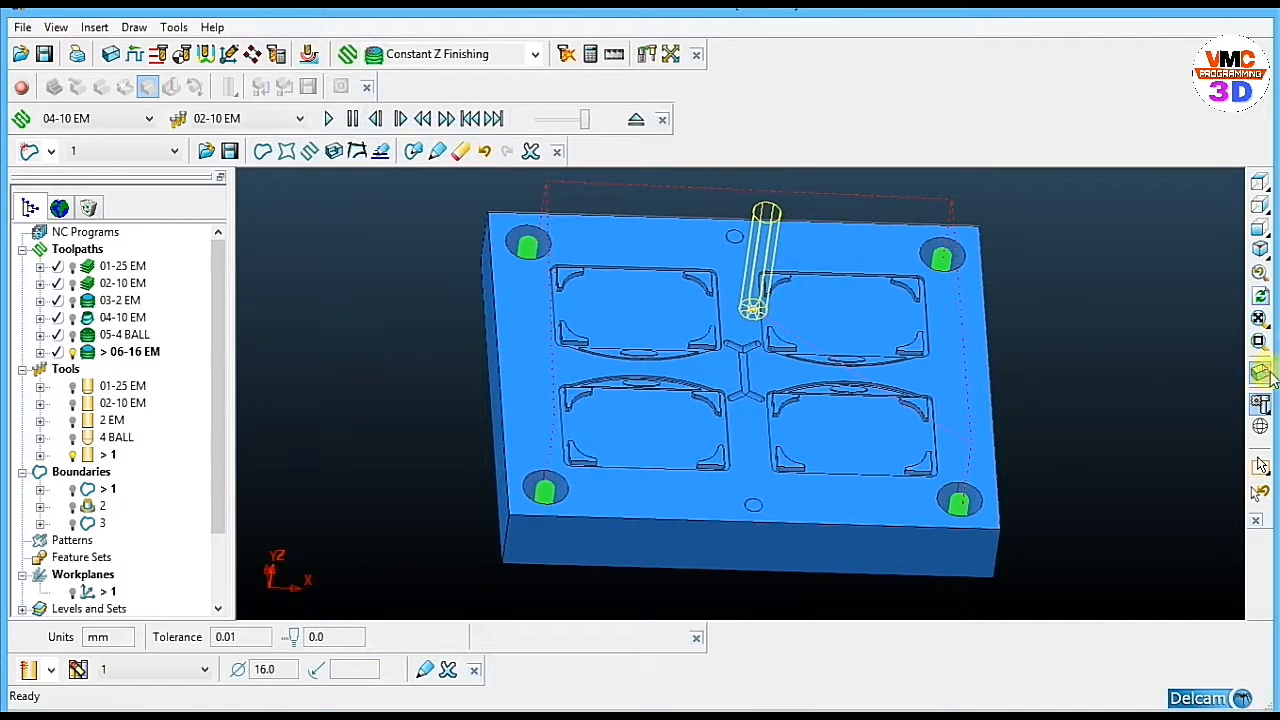
Simulate material removal on the stock block with toolpaths 01-25 EM, 02-10 EM and 03-2 EM in sequence.
click(20, 87)
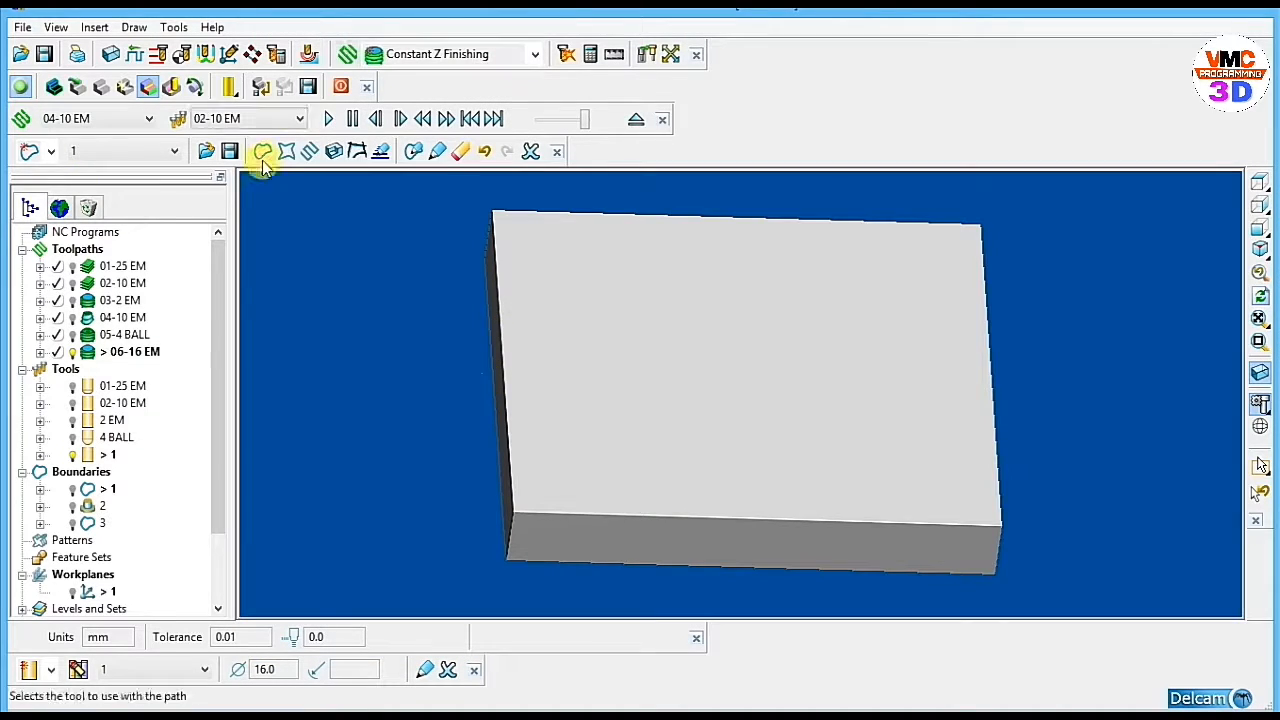
click(326, 118)
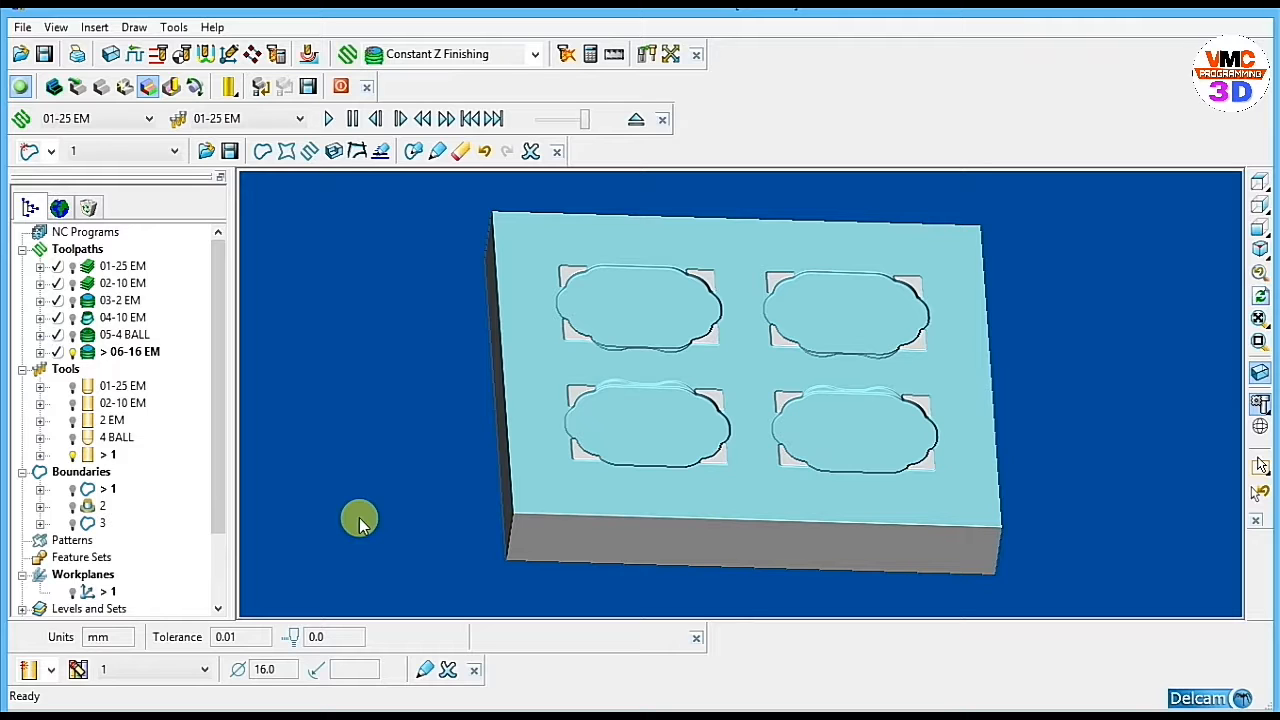
click(100, 118)
click(90, 152)
click(327, 118)
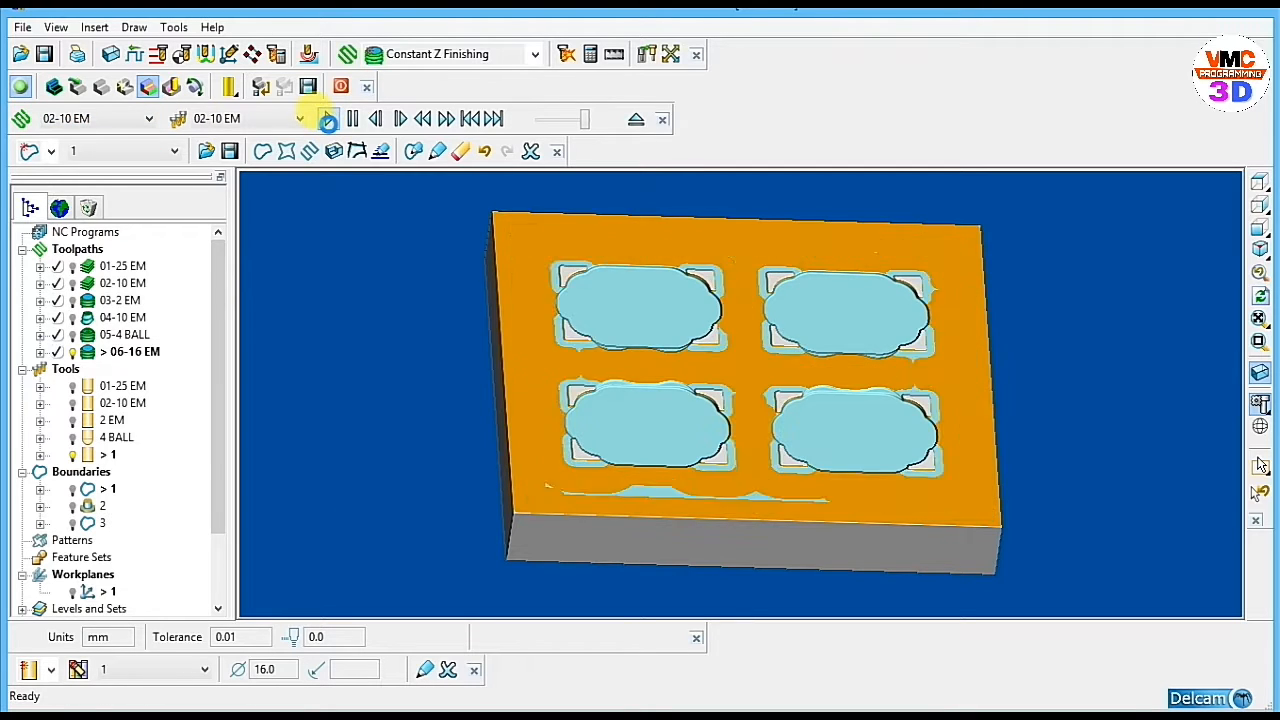
click(100, 118)
click(90, 161)
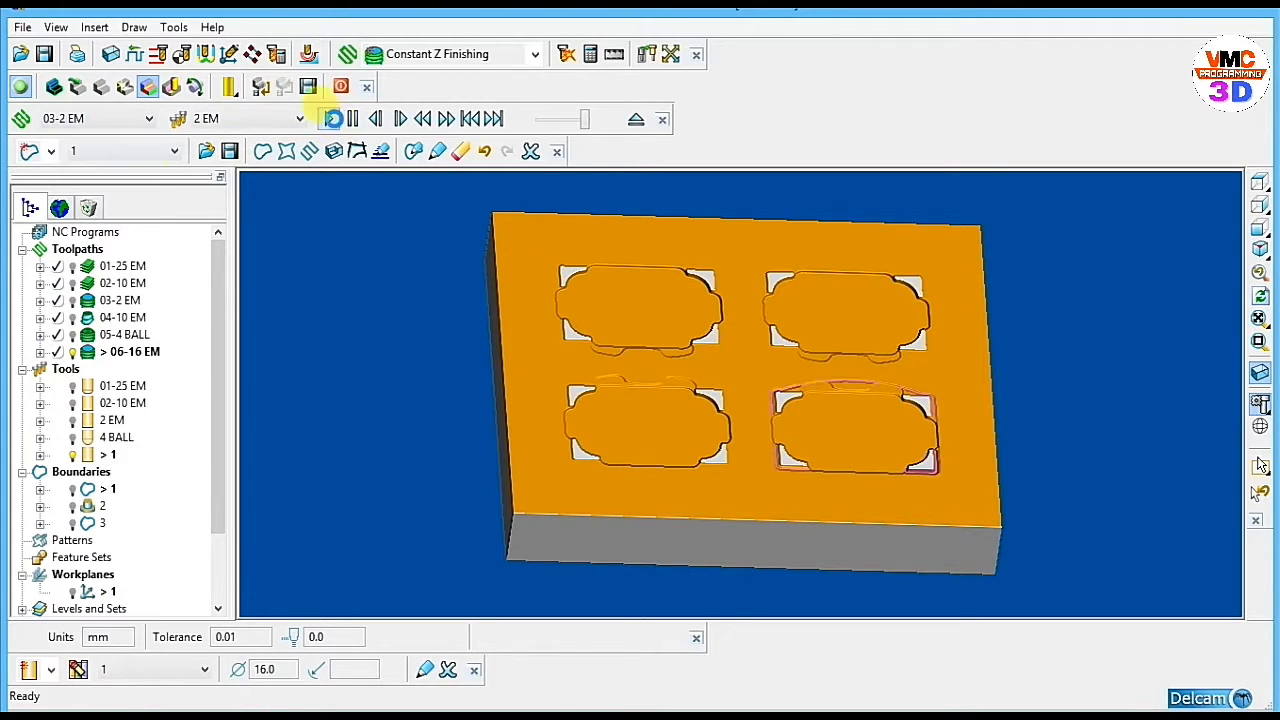
click(330, 118)
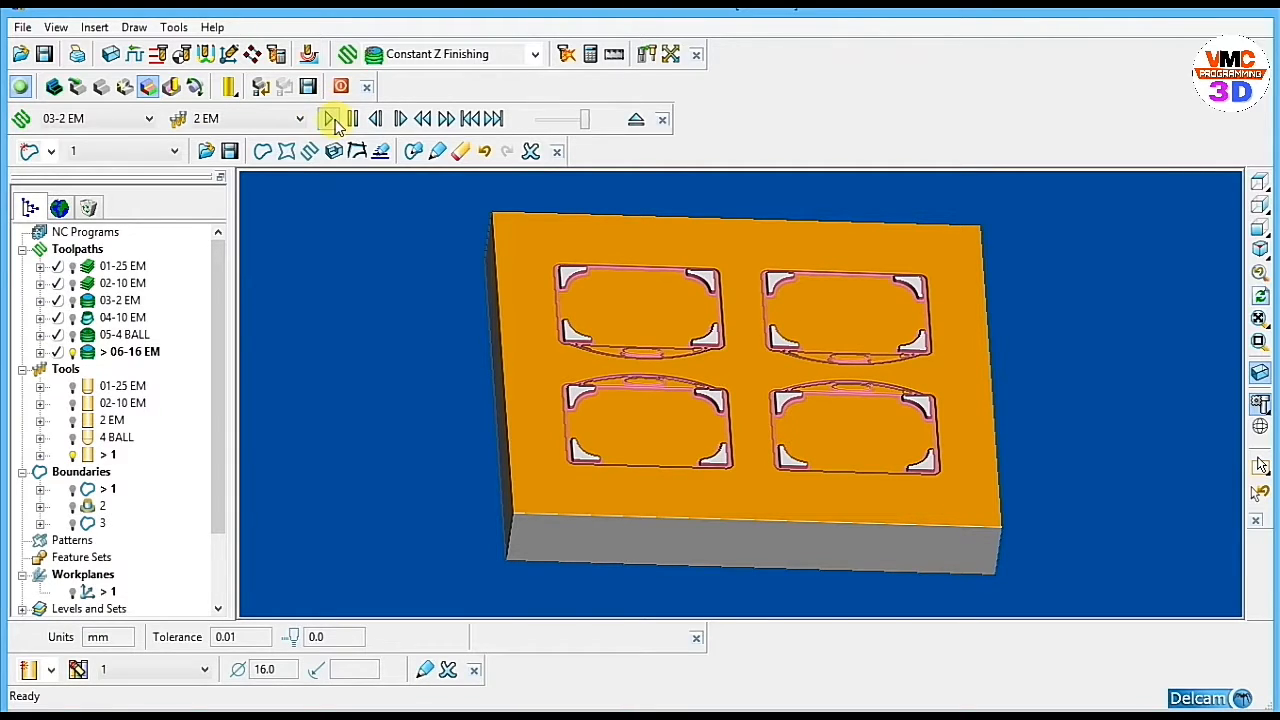
Continue the material removal simulation with toolpaths 04-10 EM, 05-4 BALL and 06-16 EM.
click(100, 118)
click(100, 177)
click(330, 118)
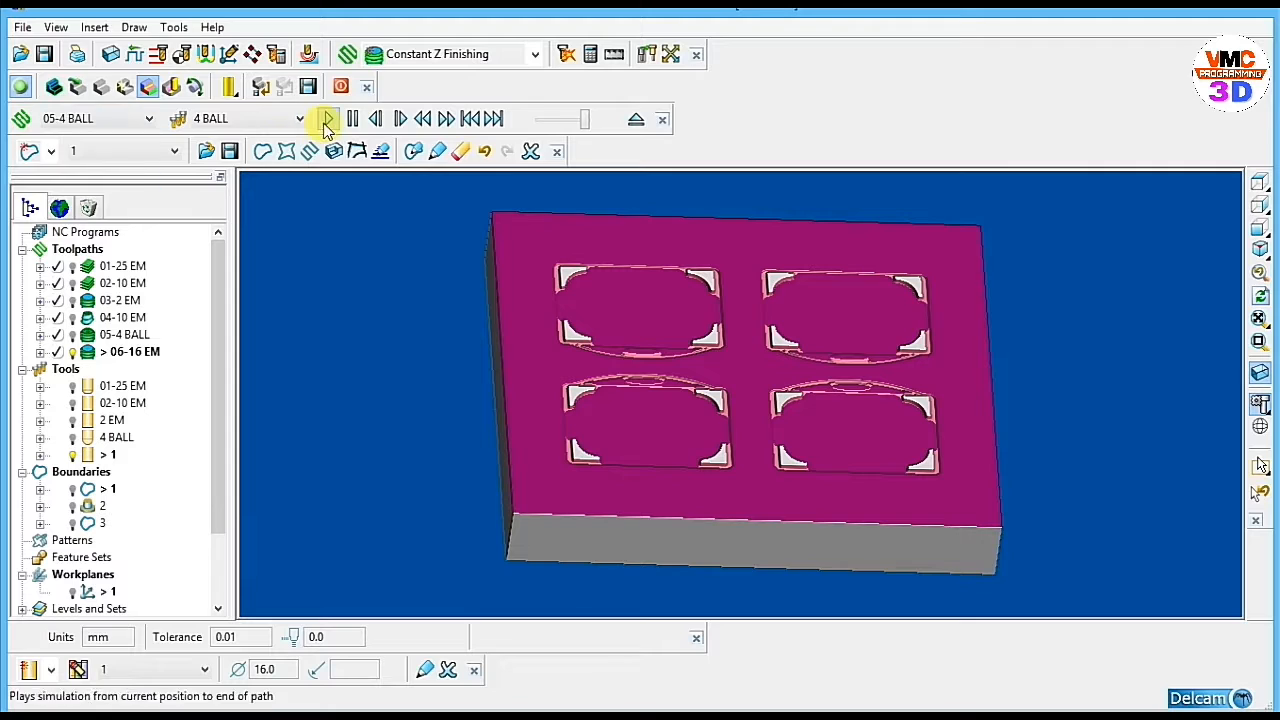
click(326, 123)
scroll(88, 125, down, 1)
click(73, 455)
click(331, 120)
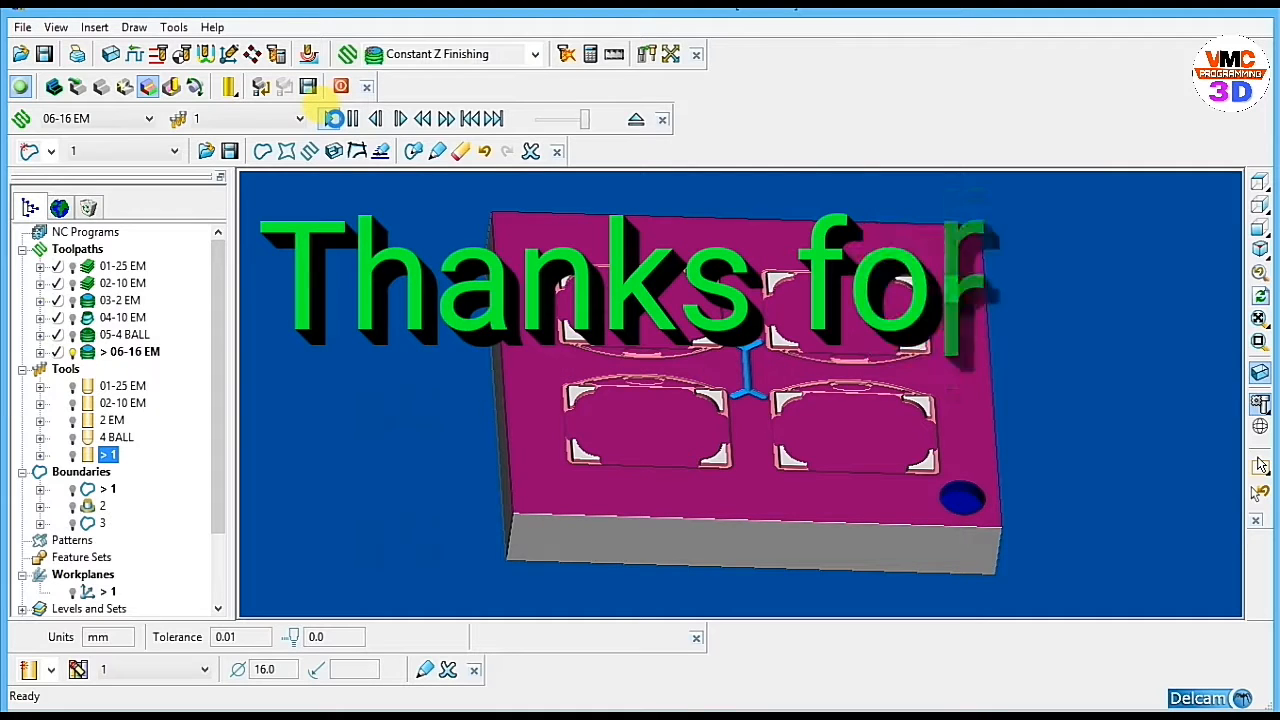
click(494, 118)
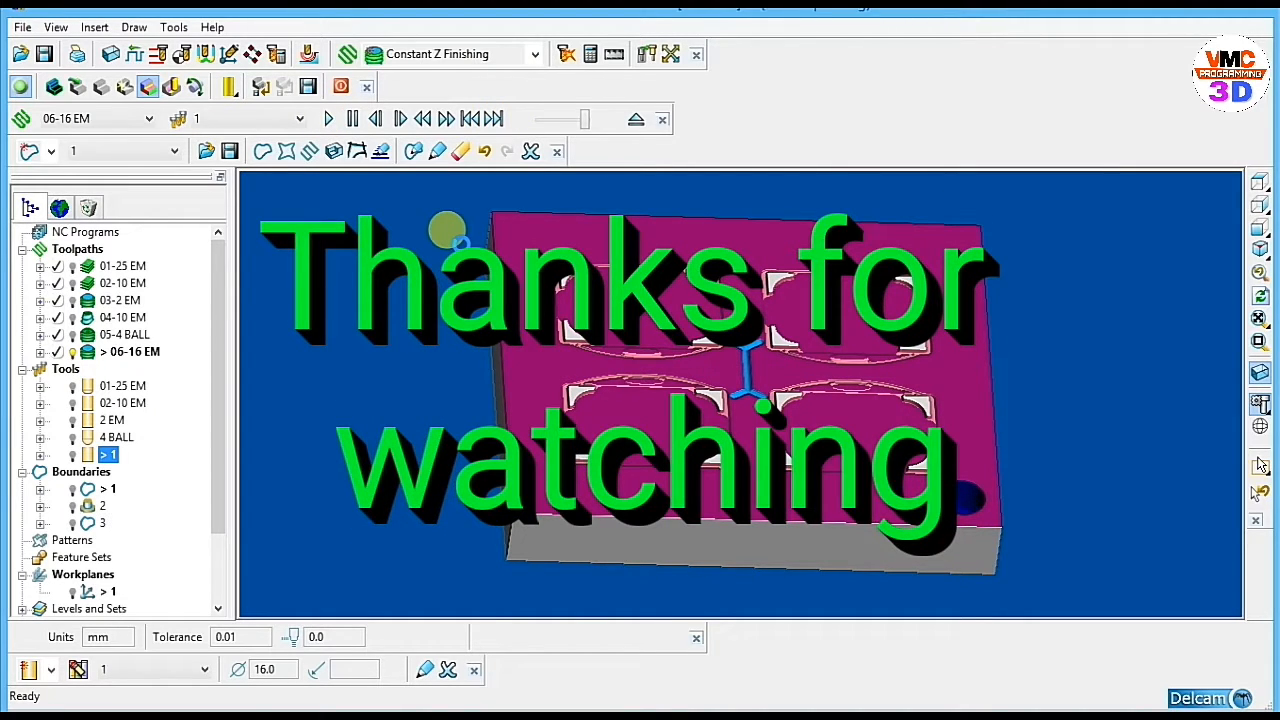